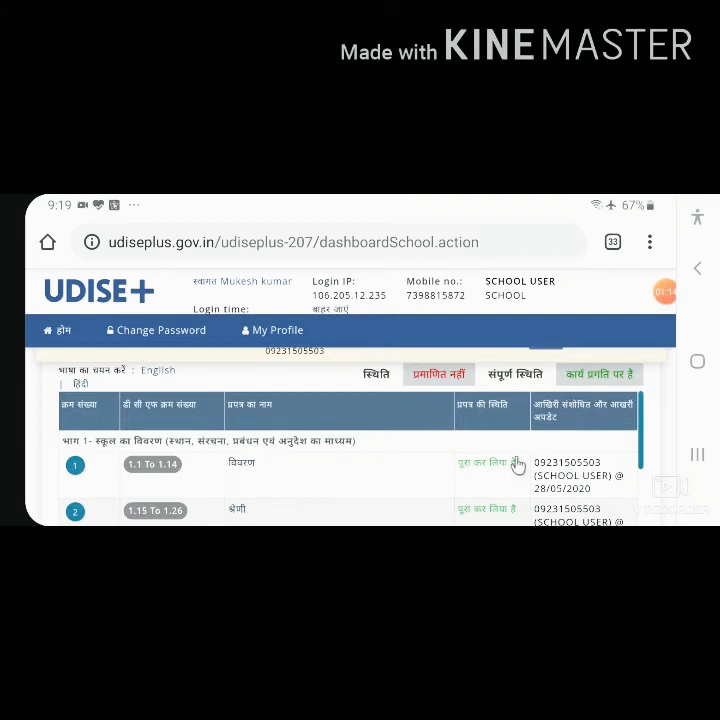
Step: Open the classroom form (कक्षा), items 2.1.1 to 2.1.6, under the physical facilities and equipment part of the school form list
scroll(373, 482, "down", 1)
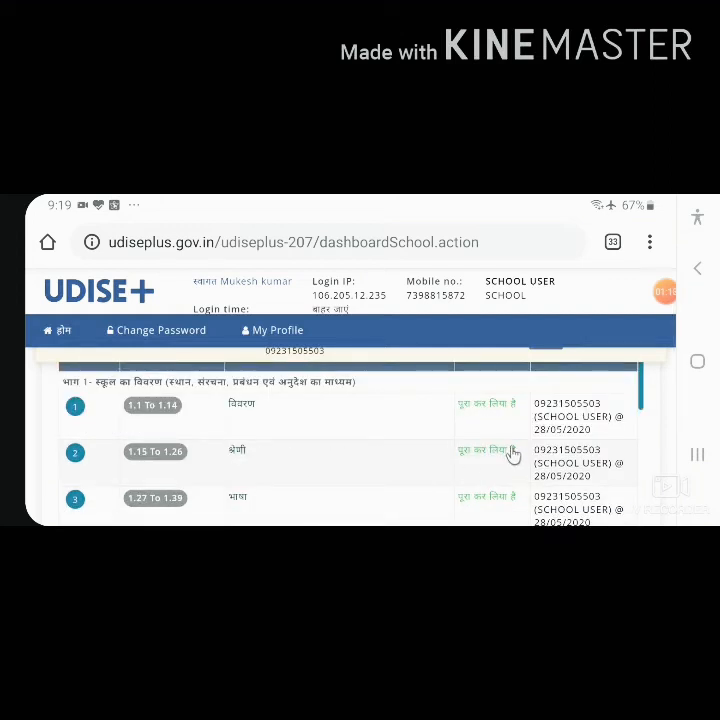
scroll(375, 465, "down", 1)
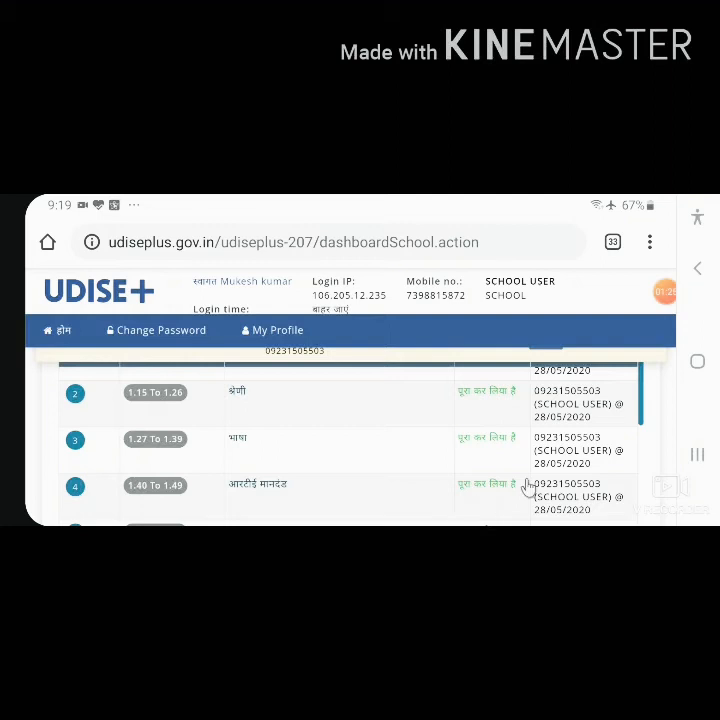
scroll(413, 484, "down", 1)
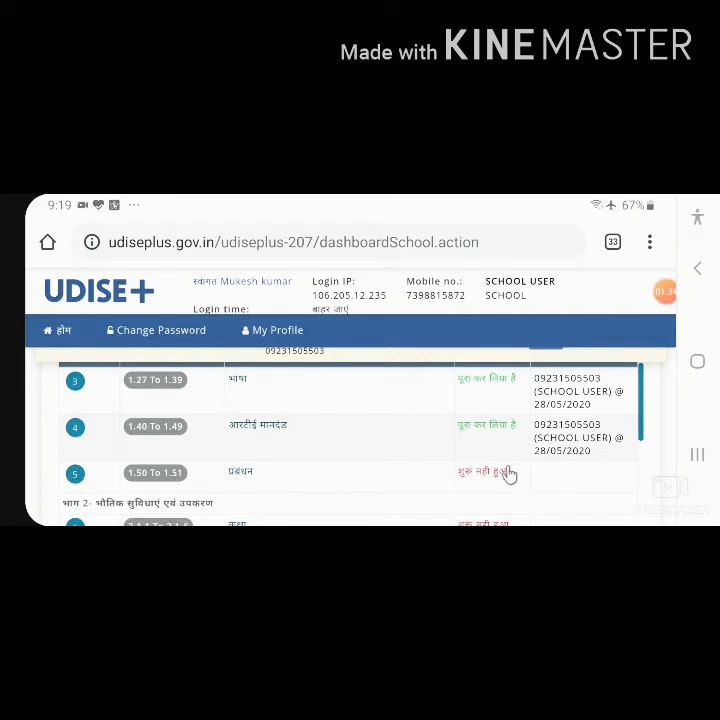
scroll(404, 461, "down", 1)
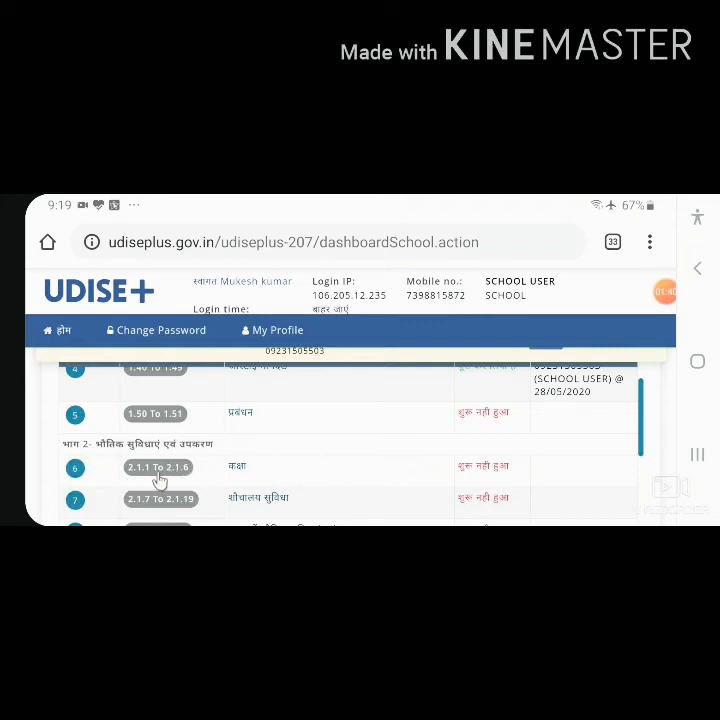
left_click(320, 479)
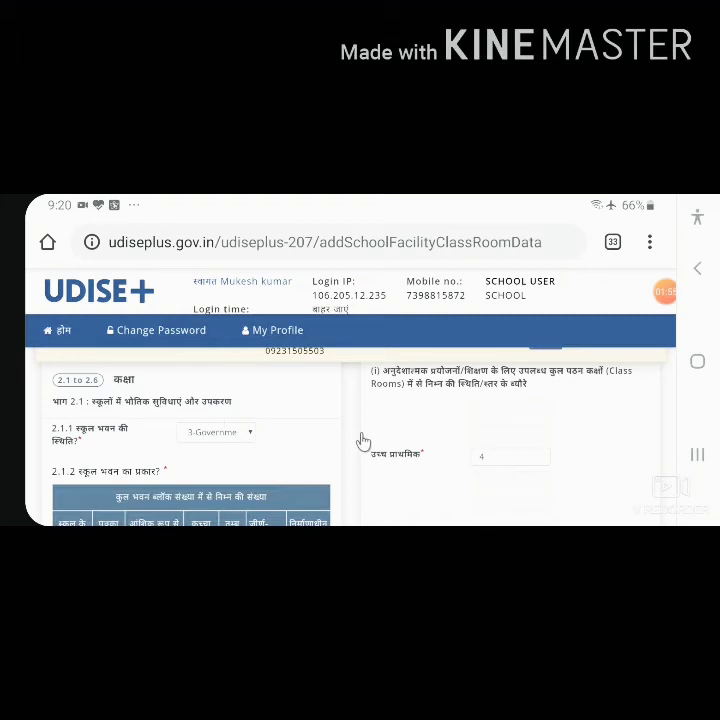
Step: Select 5-No boundary wall as the boundary wall type in question 2.1.3
scroll(363, 442, "down", 5)
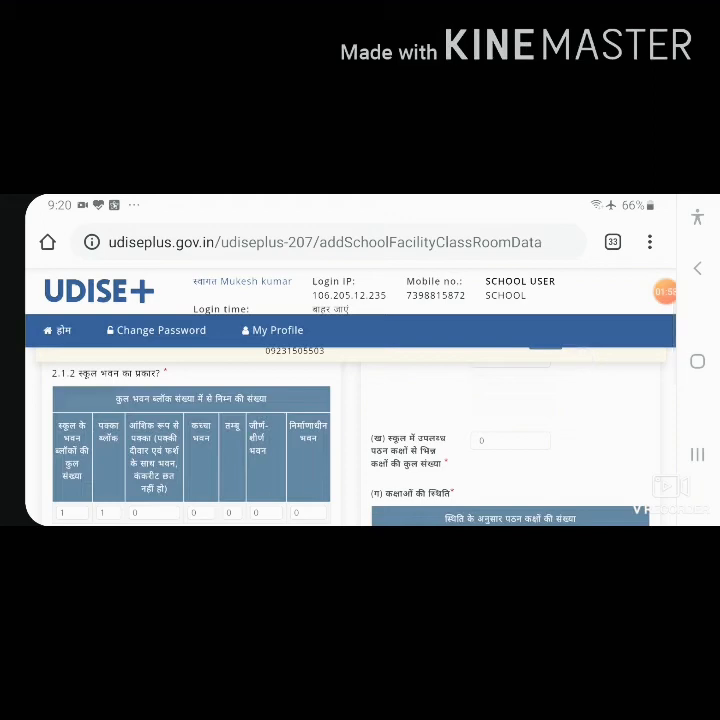
scroll(588, 408, "down", 2)
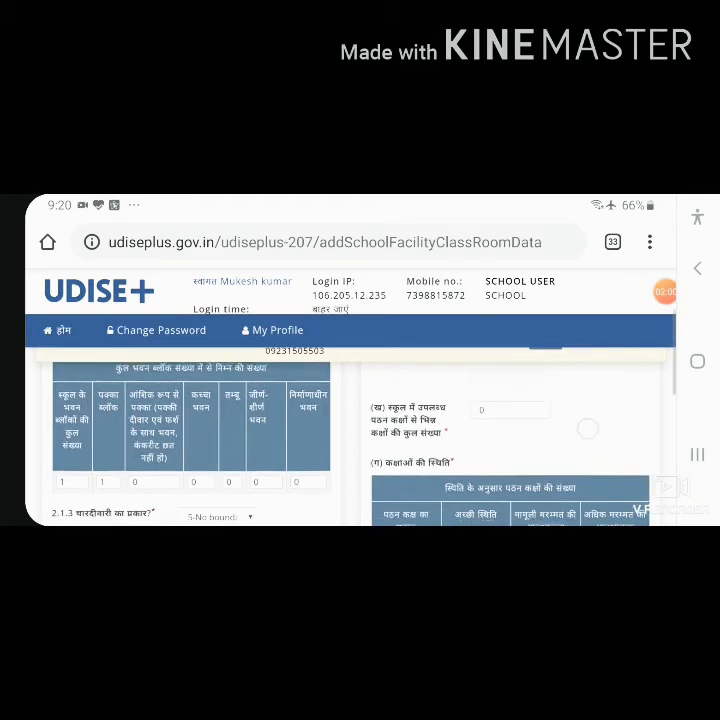
scroll(588, 408, "up", 1)
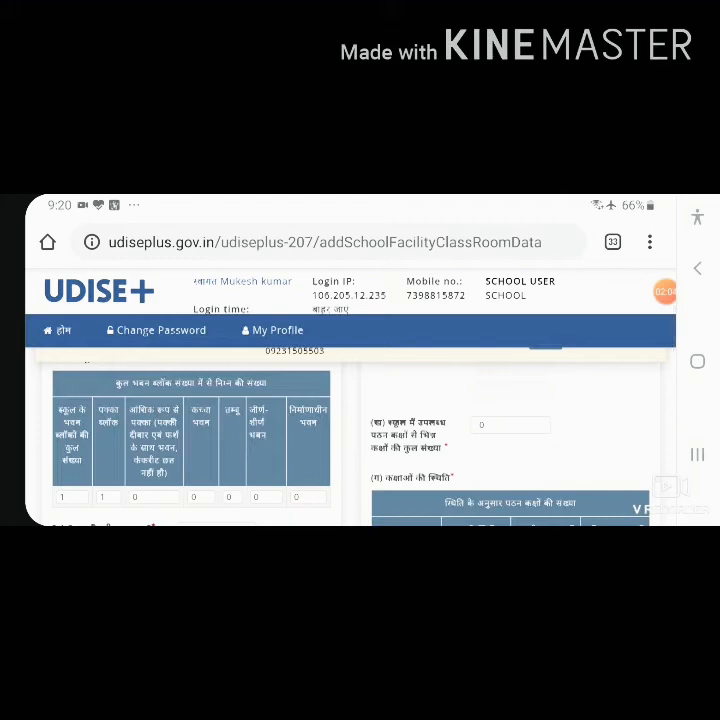
scroll(350, 440, "down", 2)
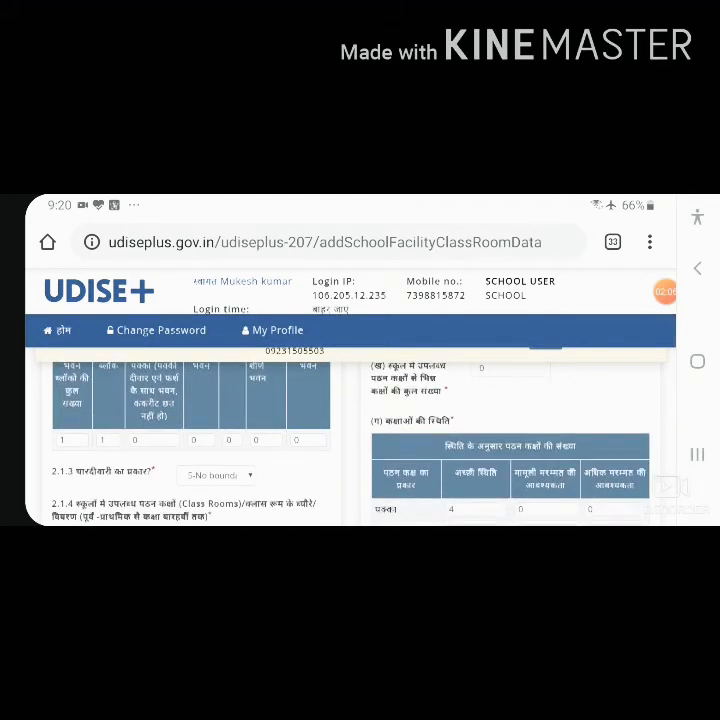
scroll(530, 375, "down", 2)
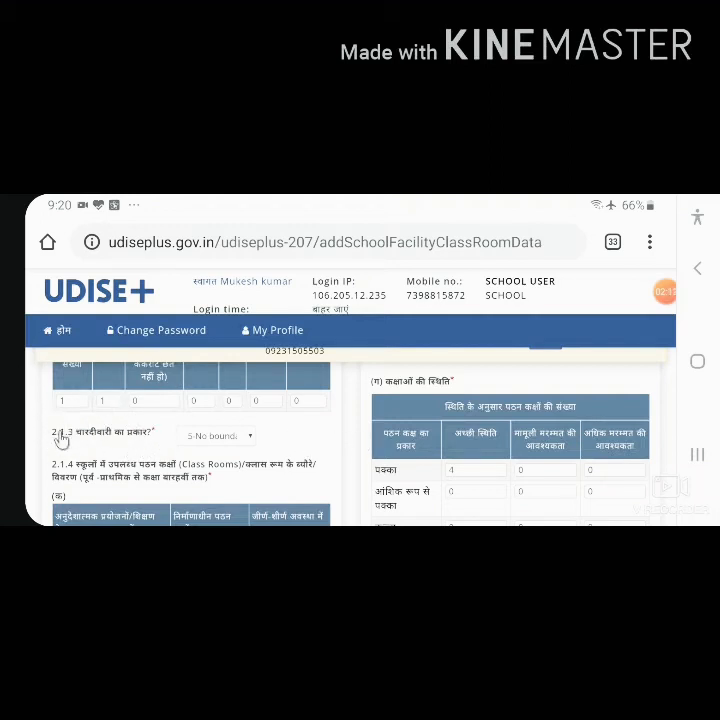
left_click(250, 440)
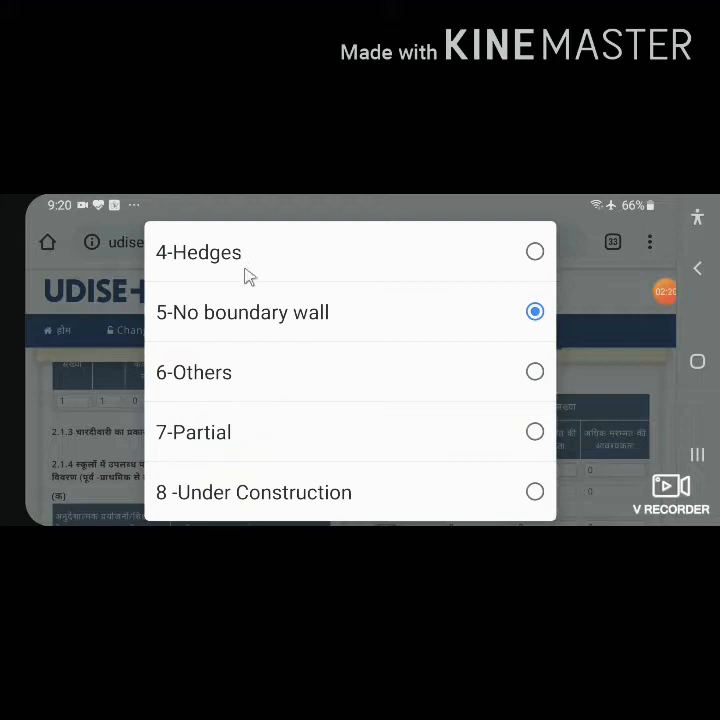
left_click(535, 313)
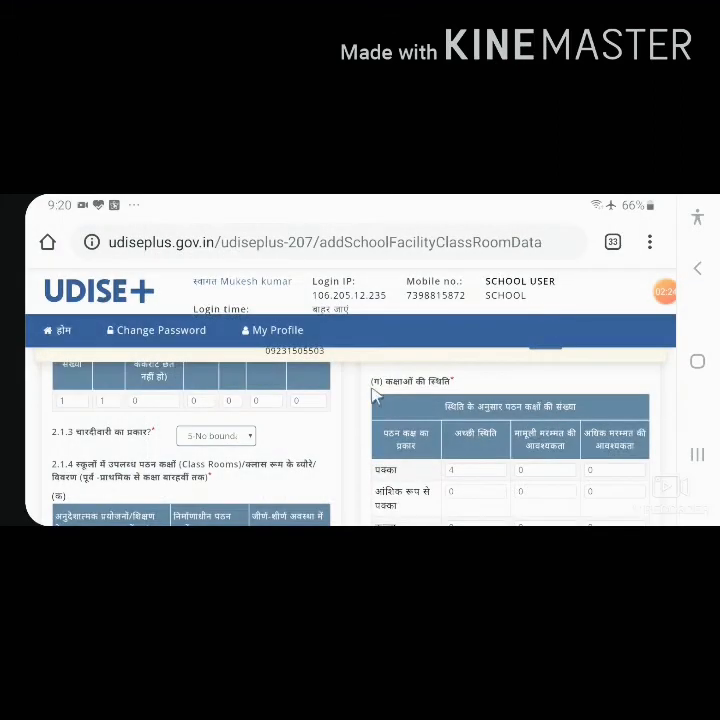
Step: Review the instructional, under-construction and dilapidated classroom counts in 2.1.4 and the notes below them
scroll(150, 425, "down", 1)
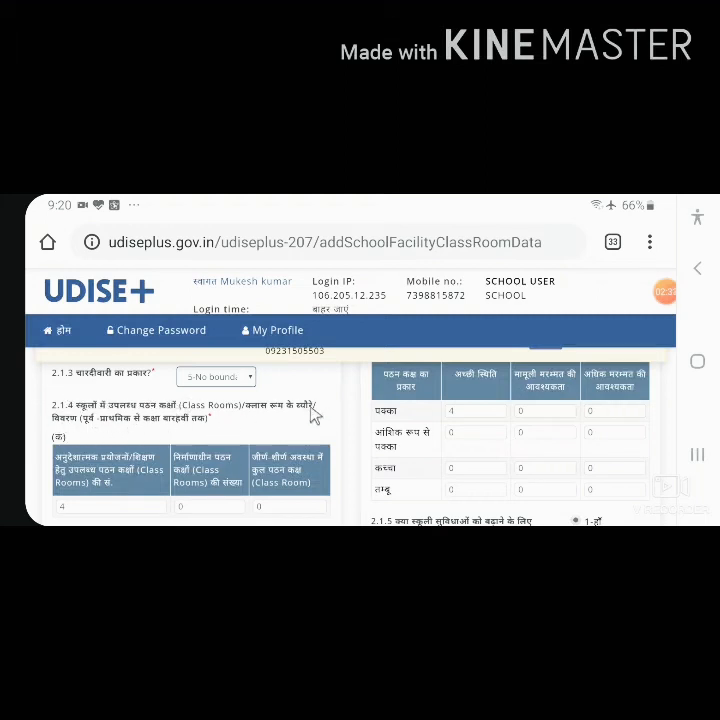
scroll(120, 405, "down", 1)
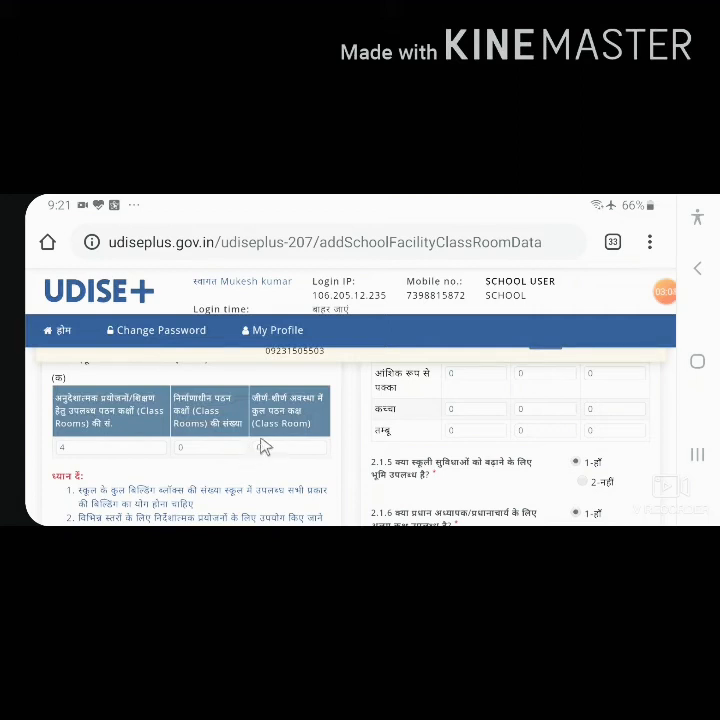
scroll(241, 451, "down", 1)
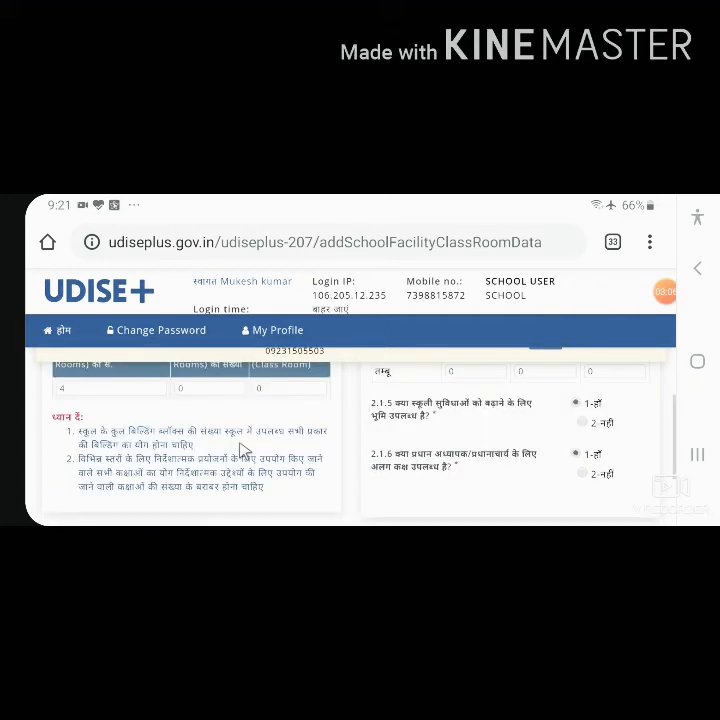
scroll(241, 451, "down", 1)
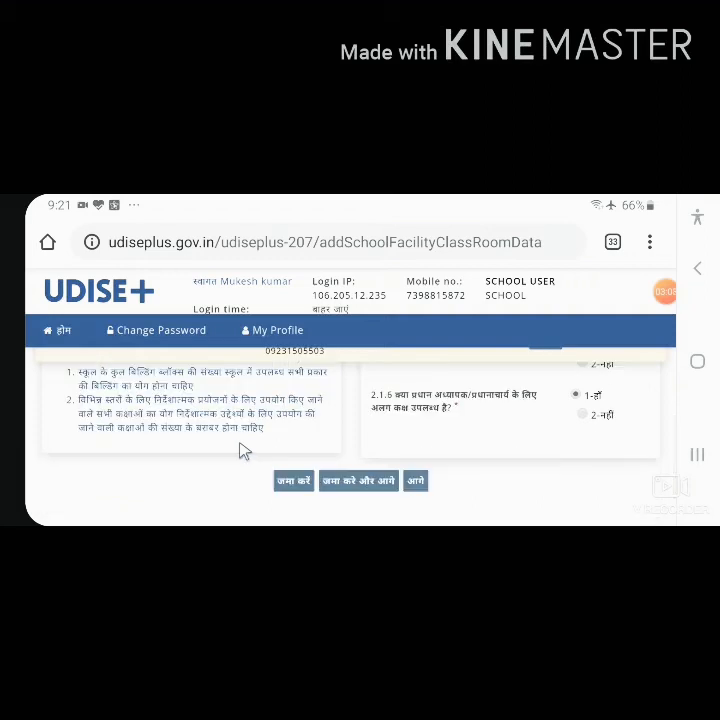
scroll(241, 451, "up", 5)
scroll(240, 450, "up", 2)
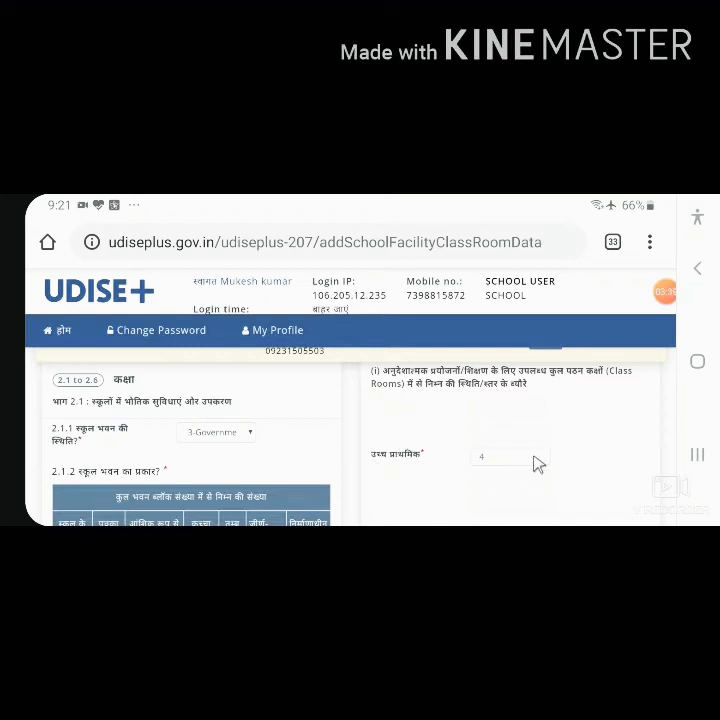
Step: Review the upper primary classroom count, the number of other rooms, and the table of classrooms by condition
scroll(537, 463, "down", 1)
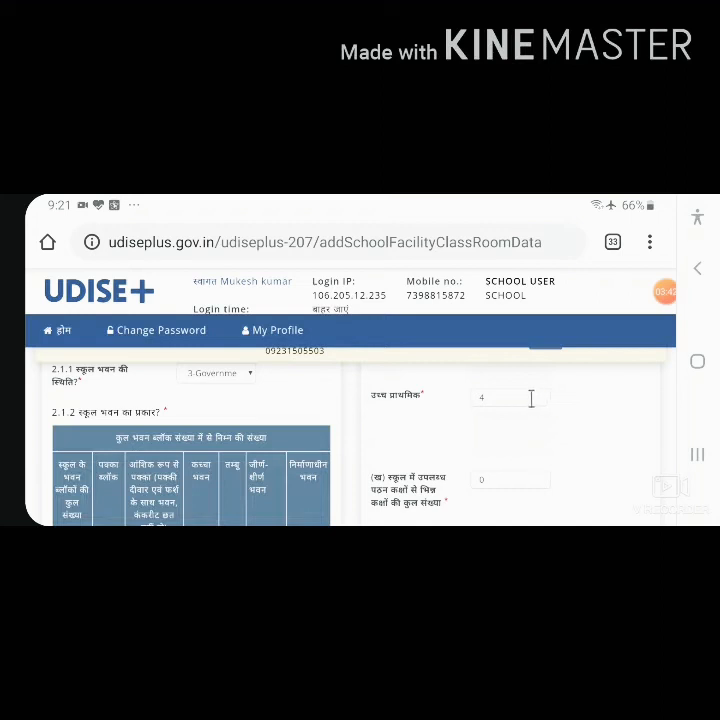
scroll(494, 431, "down", 1)
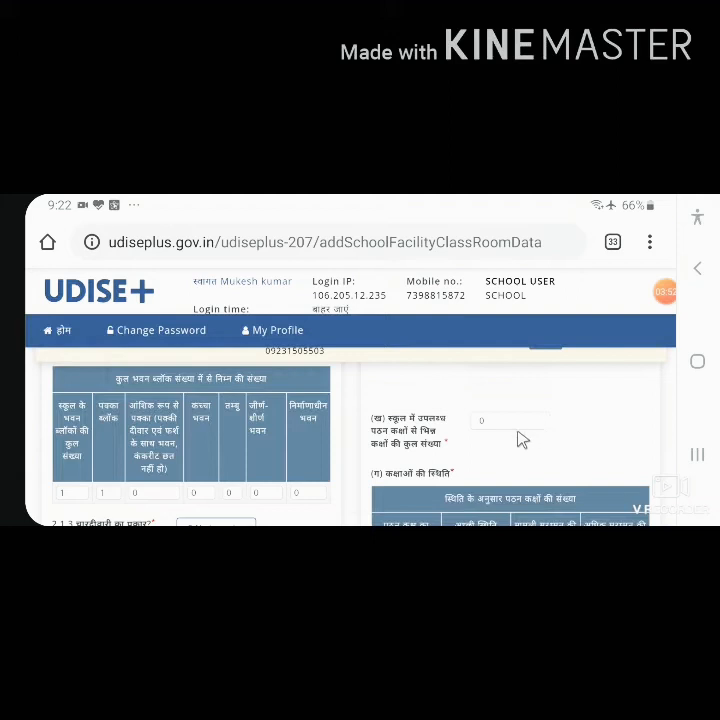
scroll(512, 442, "down", 1)
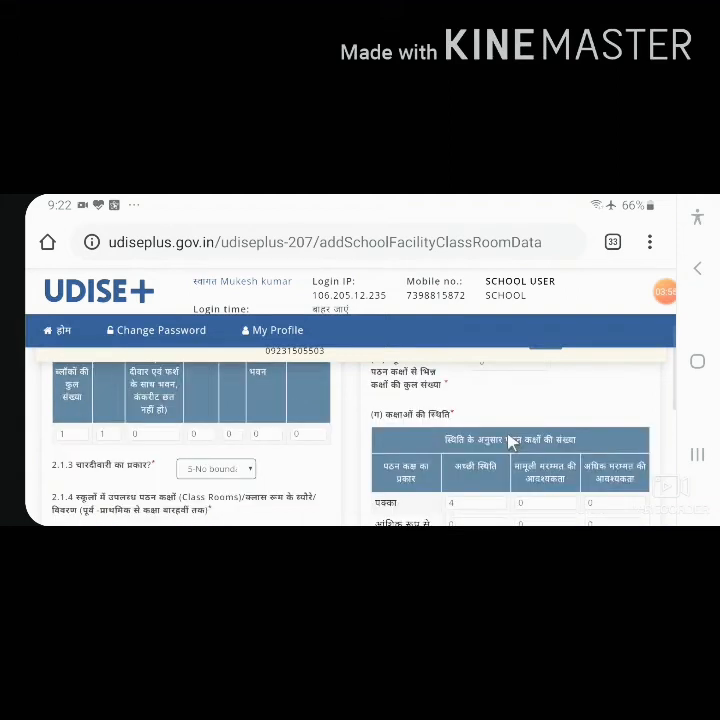
scroll(510, 440, "up", 1)
scroll(426, 432, "down", 1)
scroll(485, 425, "down", 1)
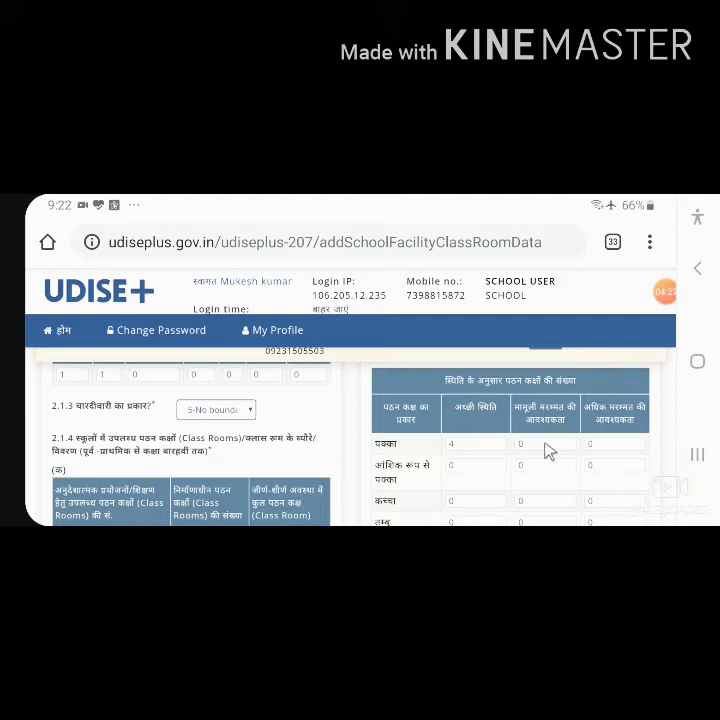
scroll(548, 453, "down", 1)
scroll(463, 440, "up", 1)
scroll(454, 454, "down", 1)
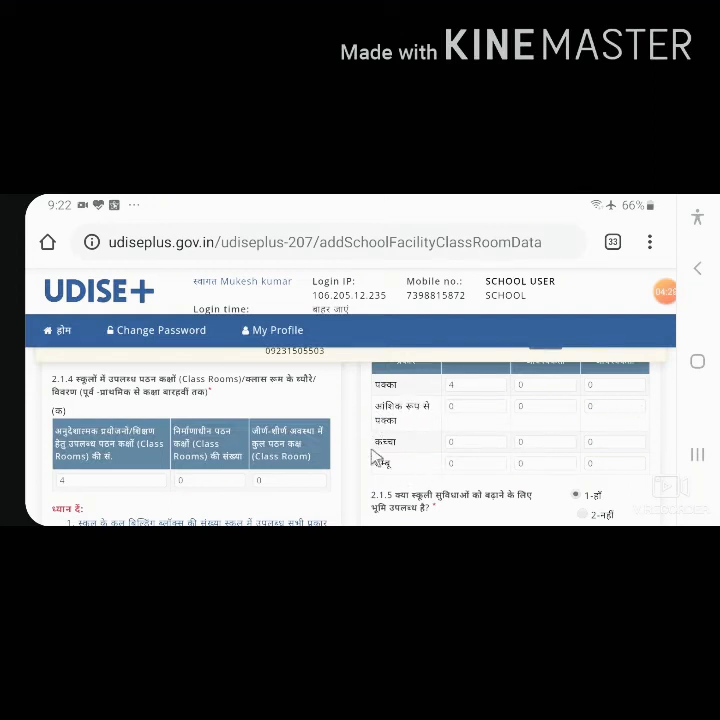
Step: Check the expansion land and head teacher's room answers in 2.1.5 and 2.1.6, and proceed to the toilet facility form without submitting
scroll(381, 458, "down", 1)
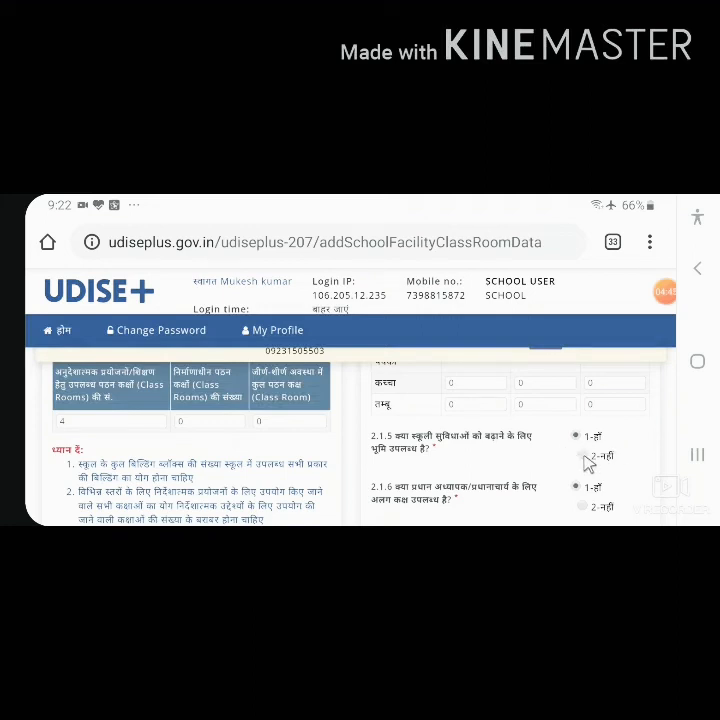
scroll(588, 465, "down", 2)
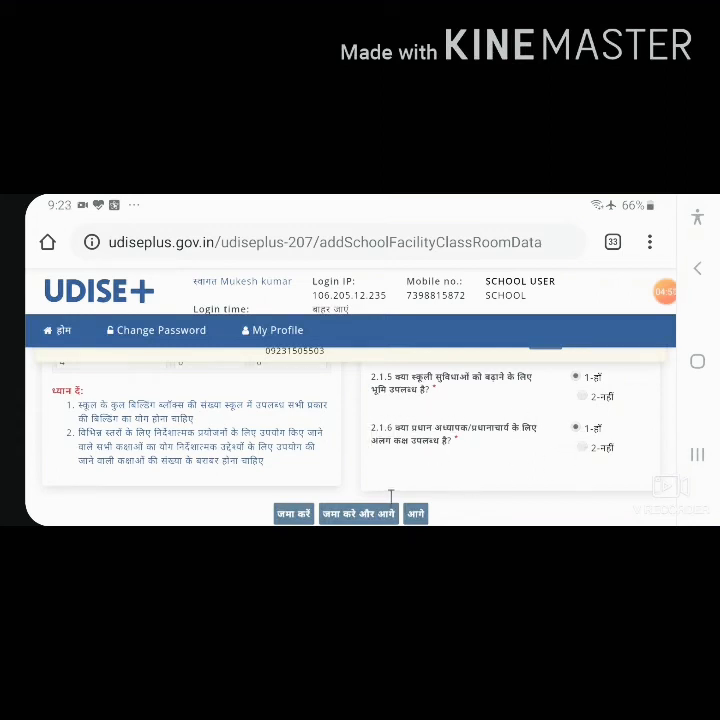
scroll(391, 497, "down", 2)
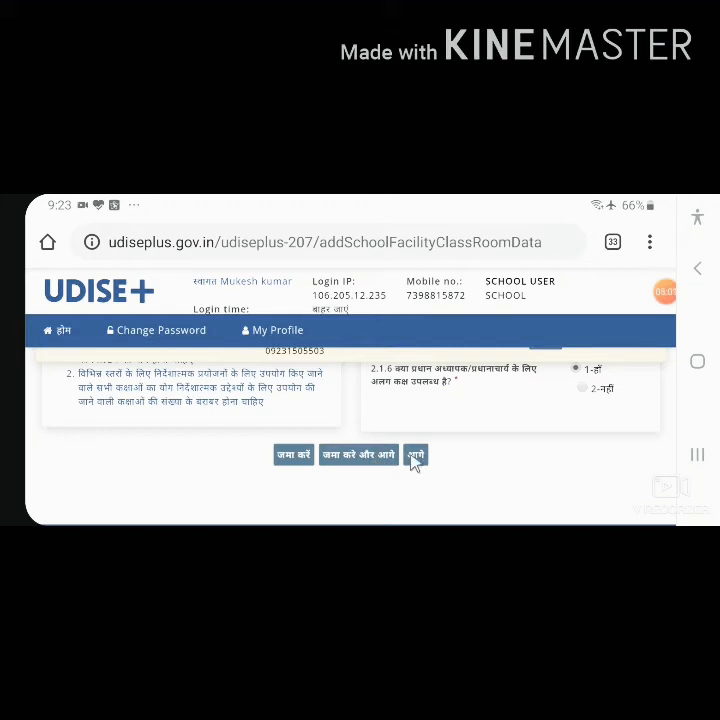
scroll(434, 470, "up", 1)
scroll(434, 470, "down", 1)
left_click(417, 456)
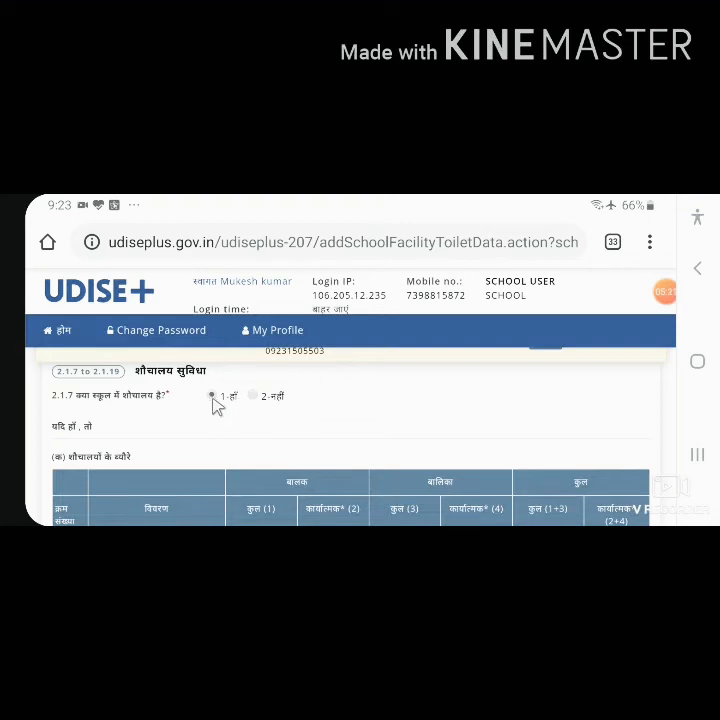
Step: Review the boys' and girls' toilet seat, CWSN-friendly toilet and urinal counts in the tables of question 2.1.7
scroll(218, 418, "down", 1)
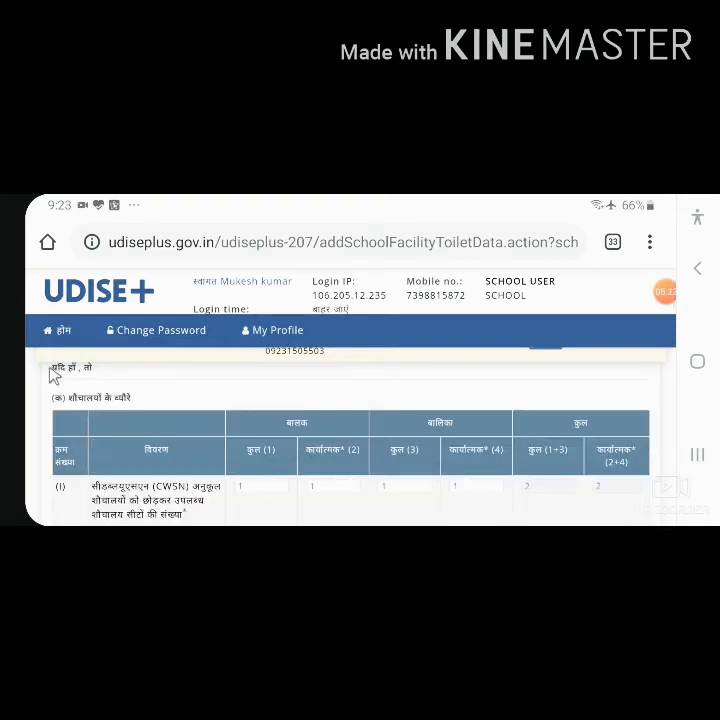
scroll(130, 395, "down", 1)
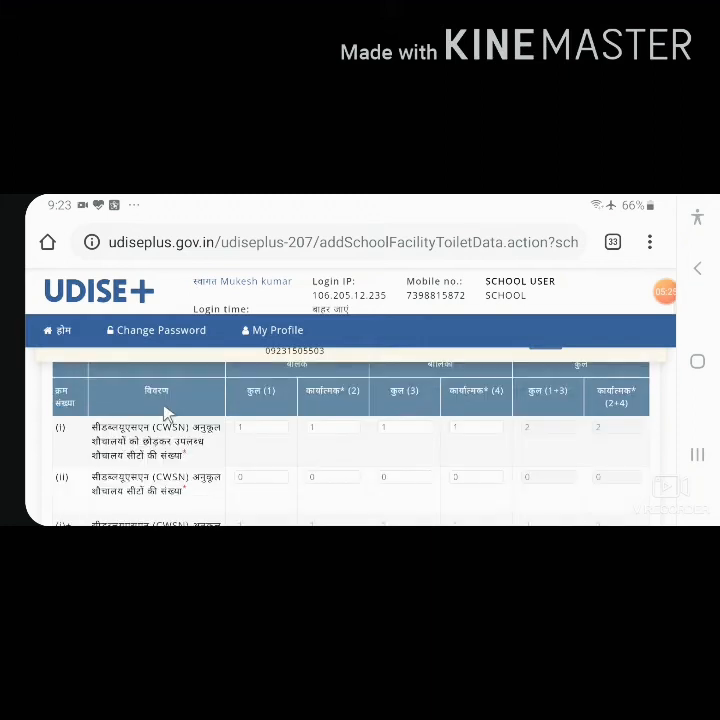
scroll(167, 414, "up", 1)
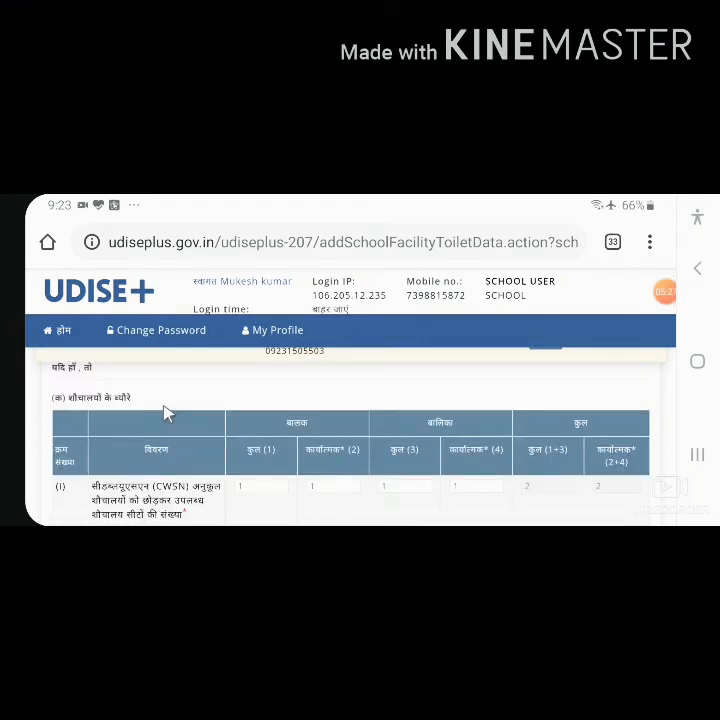
scroll(166, 414, "down", 1)
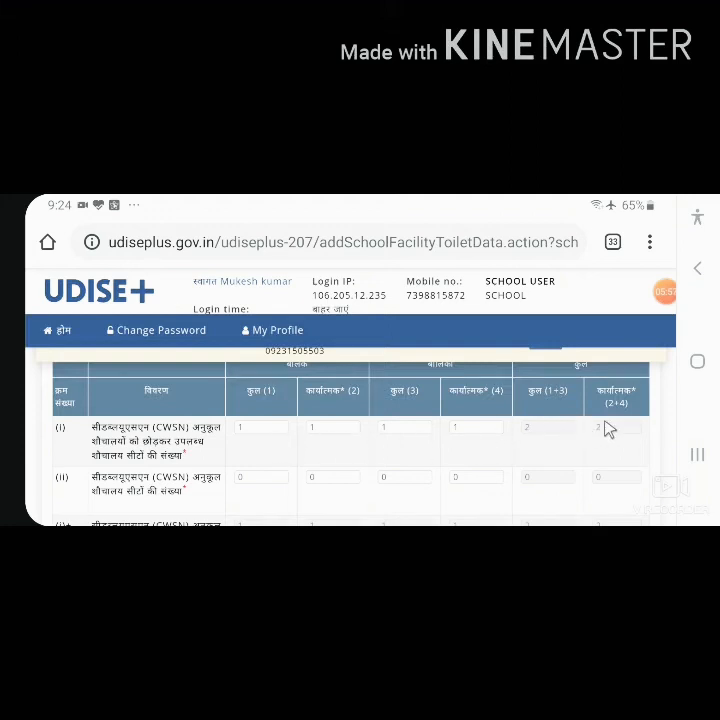
scroll(458, 456, "down", 1)
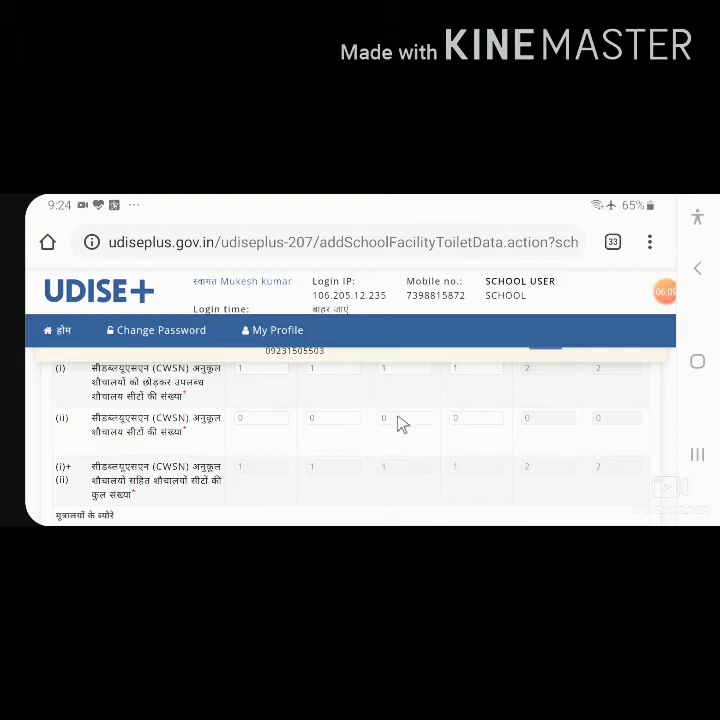
scroll(308, 424, "down", 1)
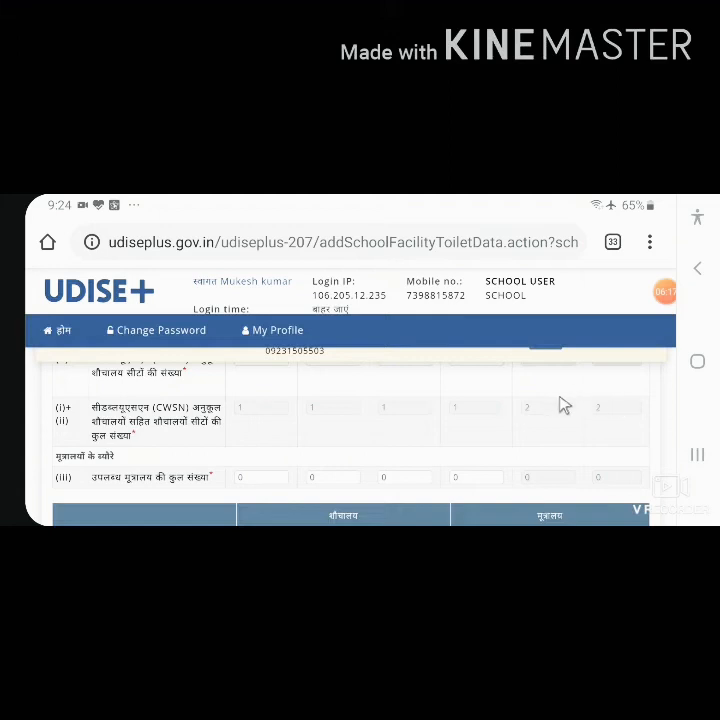
scroll(330, 427, "down", 1)
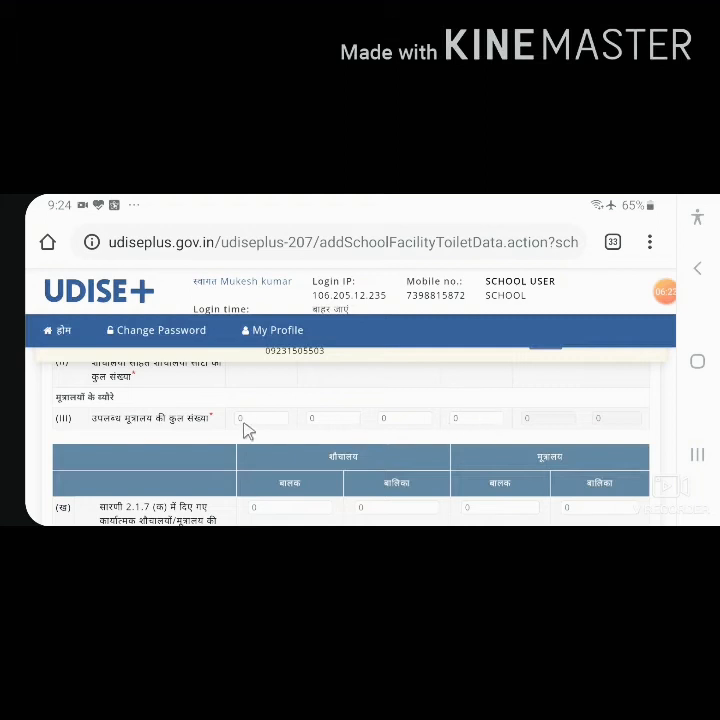
Step: Mark the library as available (1-हाँ) in the library, book bank and reading corner table of question 2.1.12
scroll(361, 426, "down", 1)
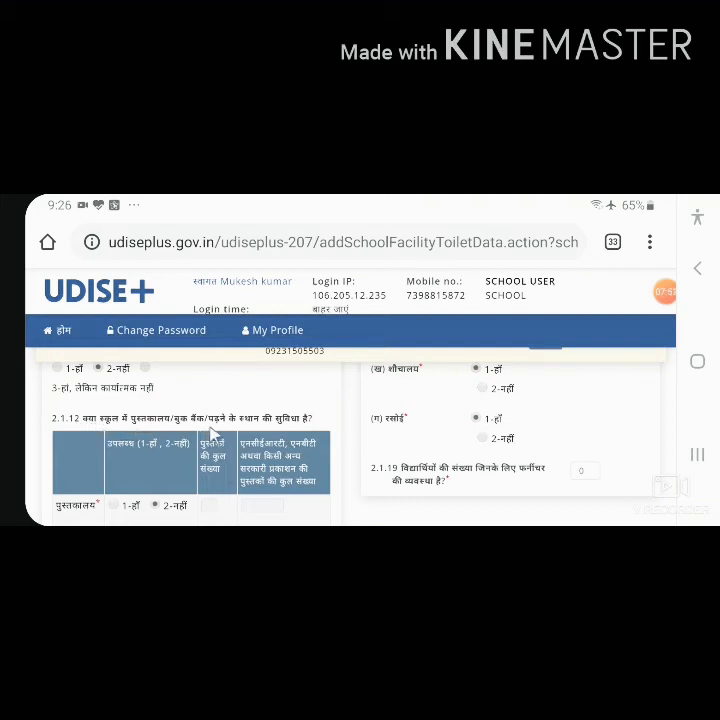
scroll(212, 432, "down", 1)
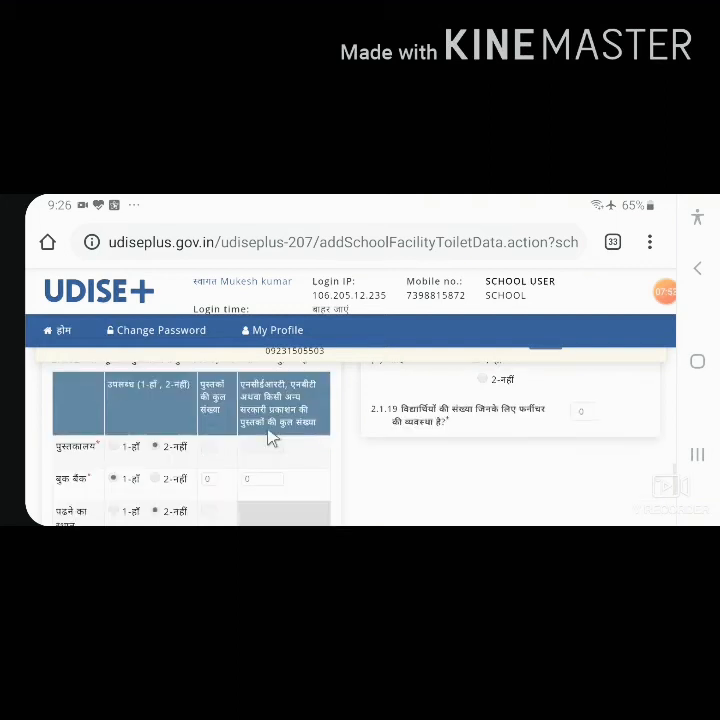
left_click(154, 445)
scroll(250, 455, "down", 1)
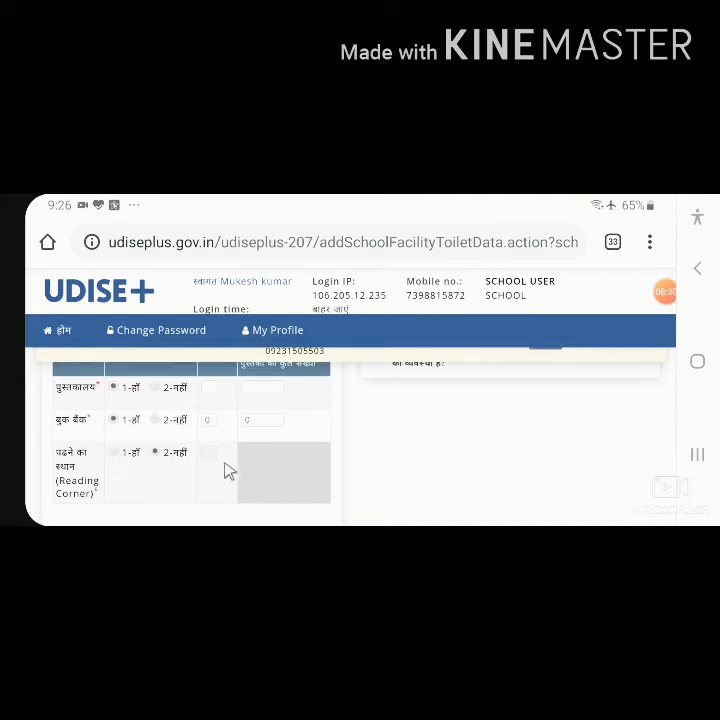
Step: Review the remaining answers up to 2.1.19 on handwashing, drinking water, librarian, playground, medical check-ups, ramps, electricity, waste bins and furniture
scroll(228, 472, "up", 5)
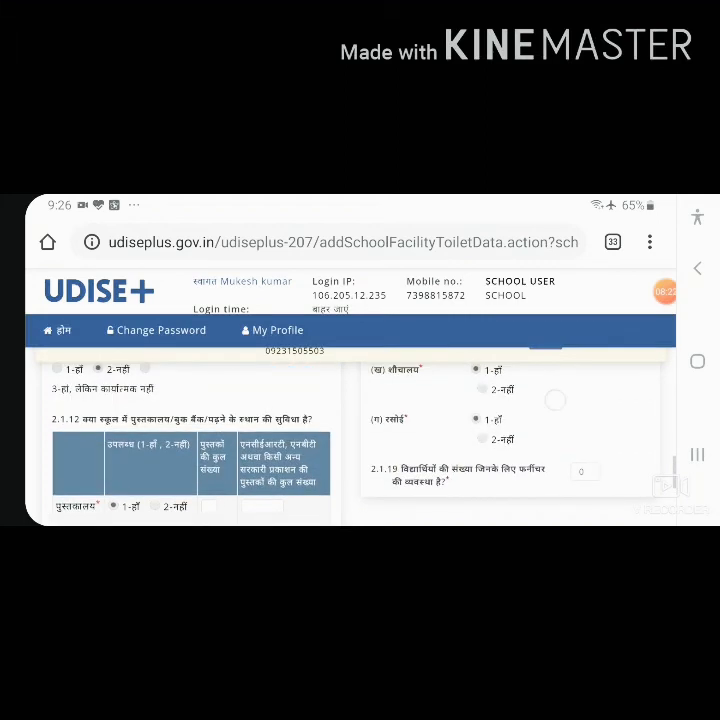
scroll(228, 450, "up", 5)
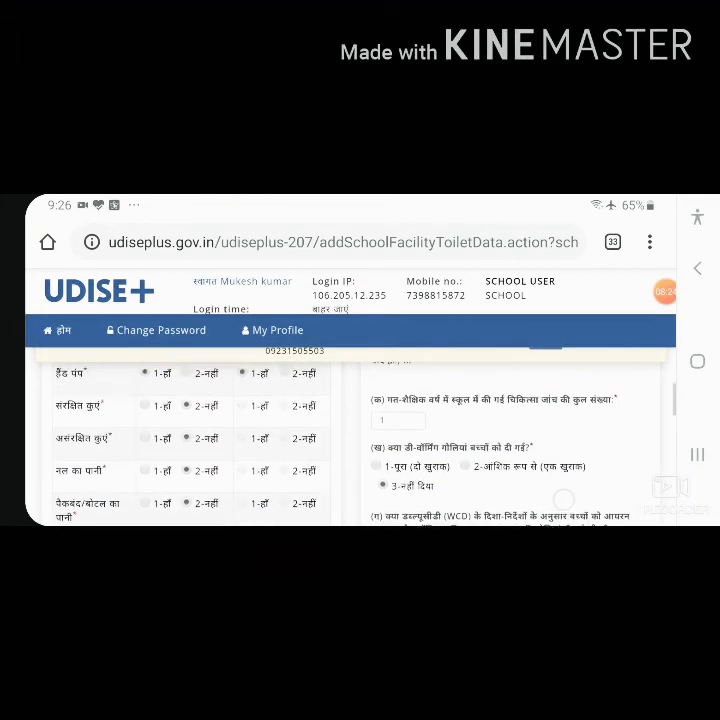
scroll(350, 450, "down", 2)
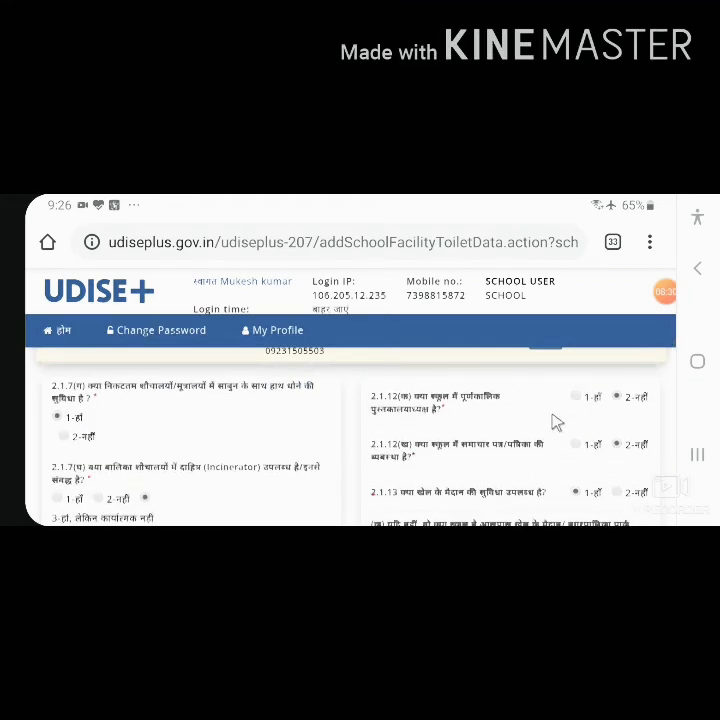
scroll(556, 423, "down", 2)
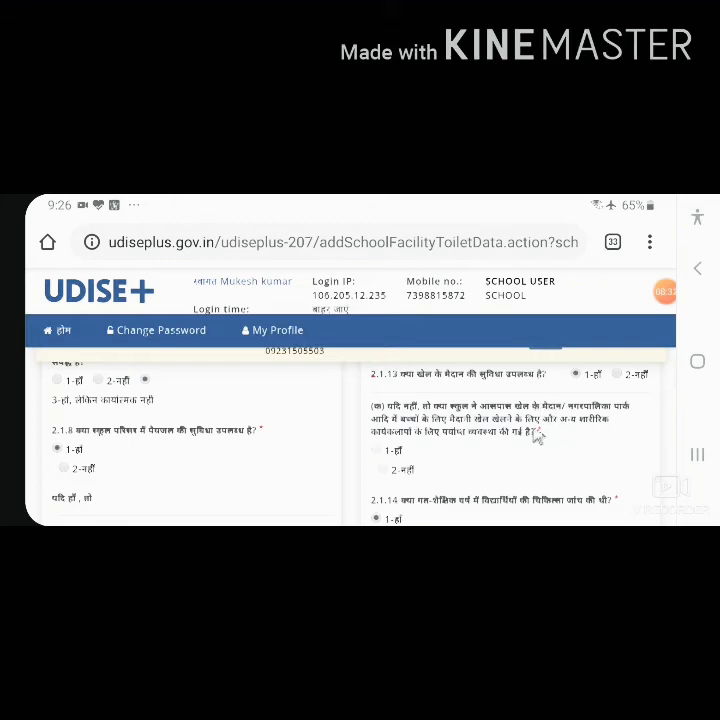
scroll(537, 437, "down", 2)
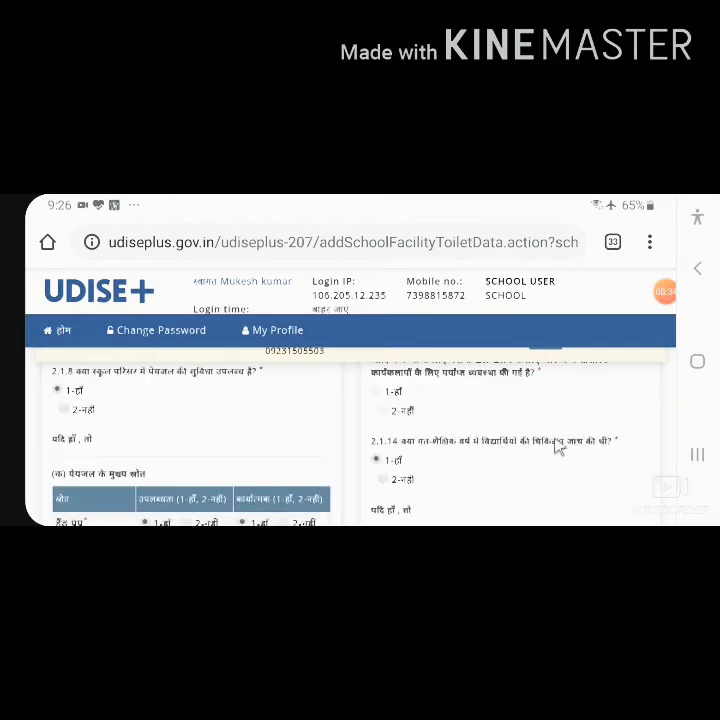
scroll(556, 450, "down", 3)
scroll(548, 452, "down", 3)
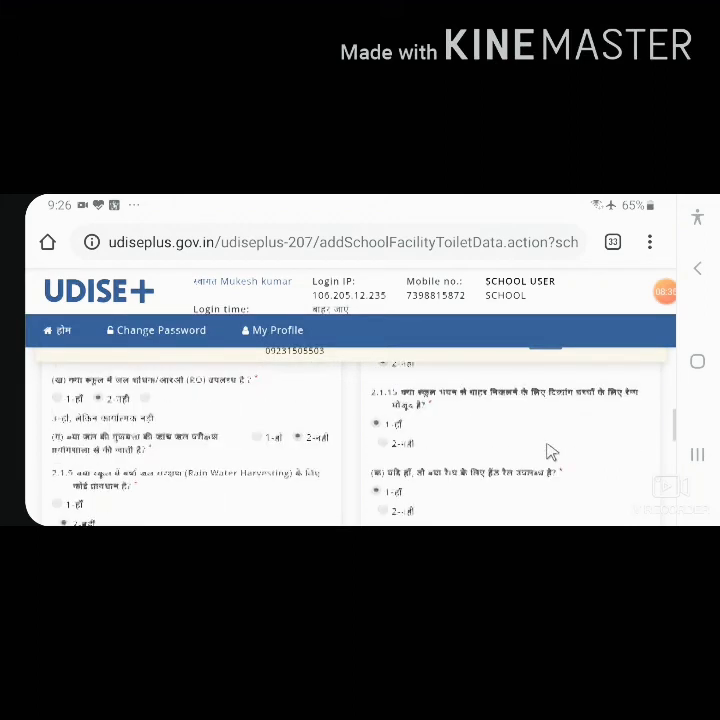
scroll(549, 452, "down", 3)
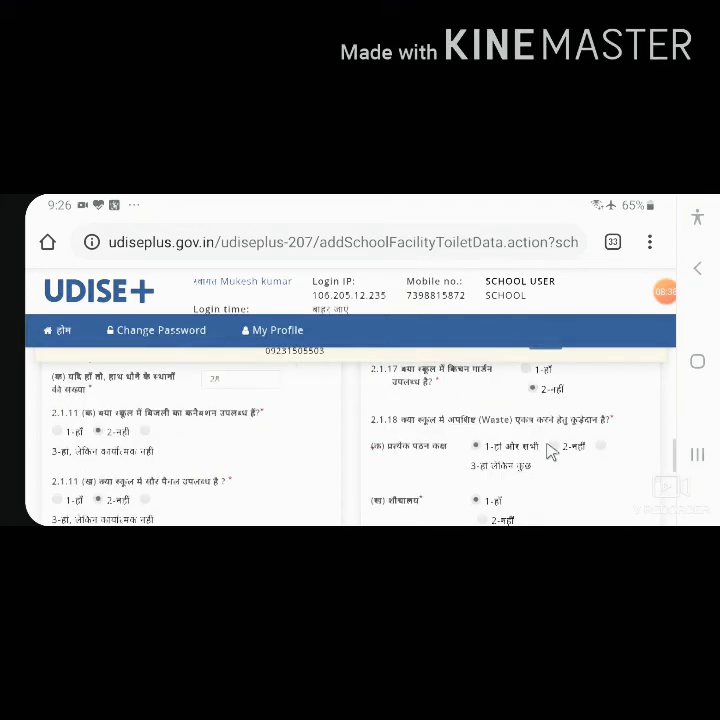
scroll(548, 452, "down", 3)
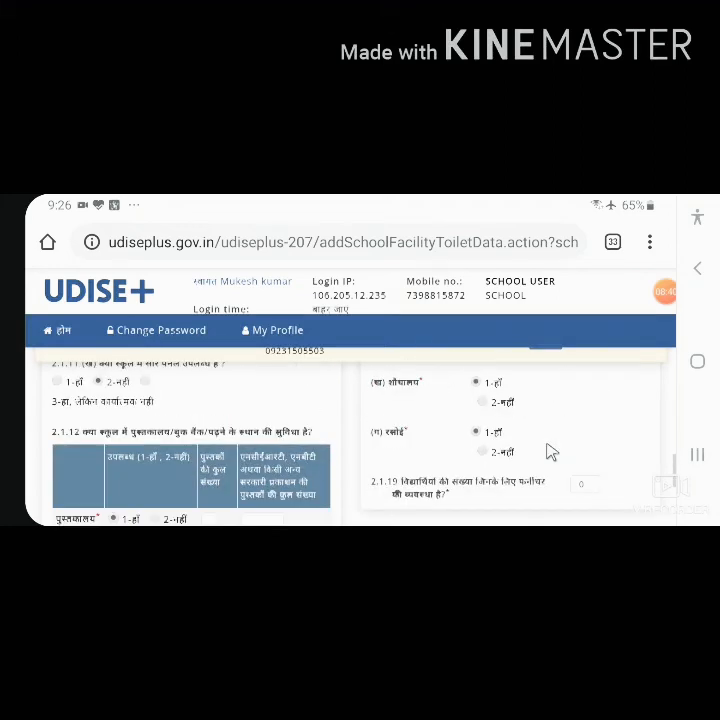
Step: Check the audio-visual, science kit, maths kit and biometric equipment answers in 2.2.3, and submit the form while continuing to the next one
scroll(548, 452, "down", 5)
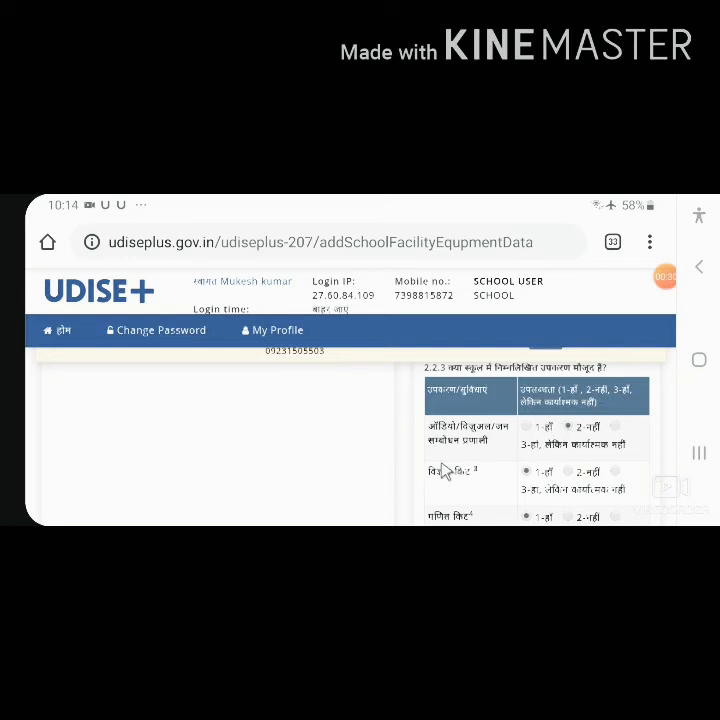
scroll(452, 476, "down", 1)
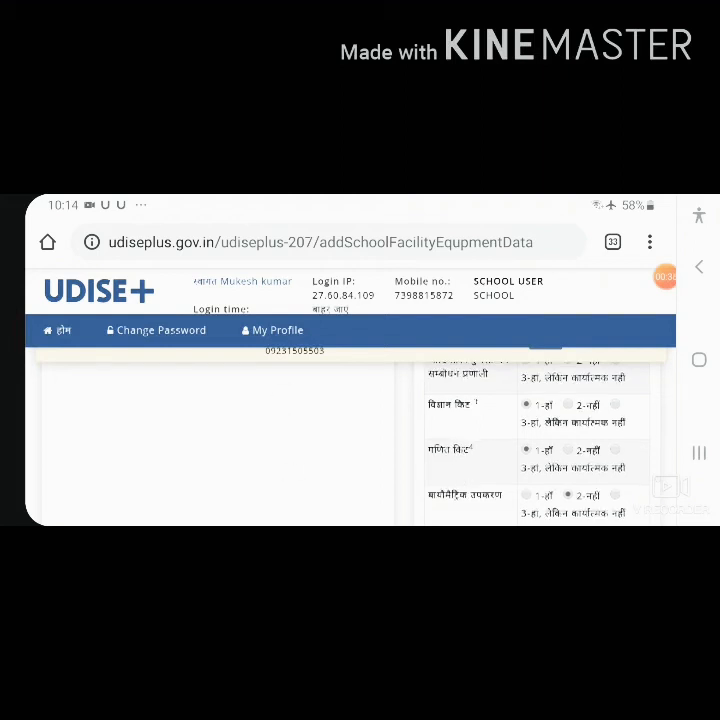
scroll(452, 445, "down", 5)
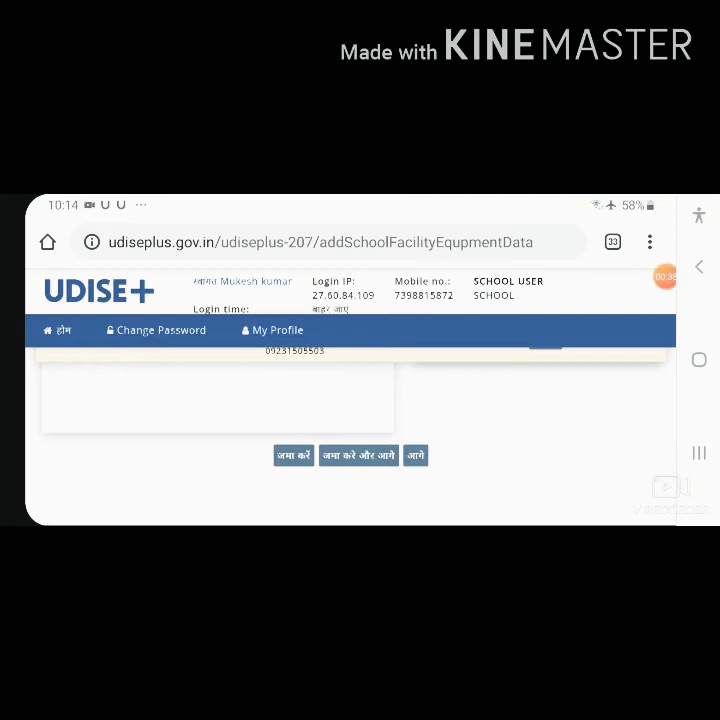
left_click(355, 460)
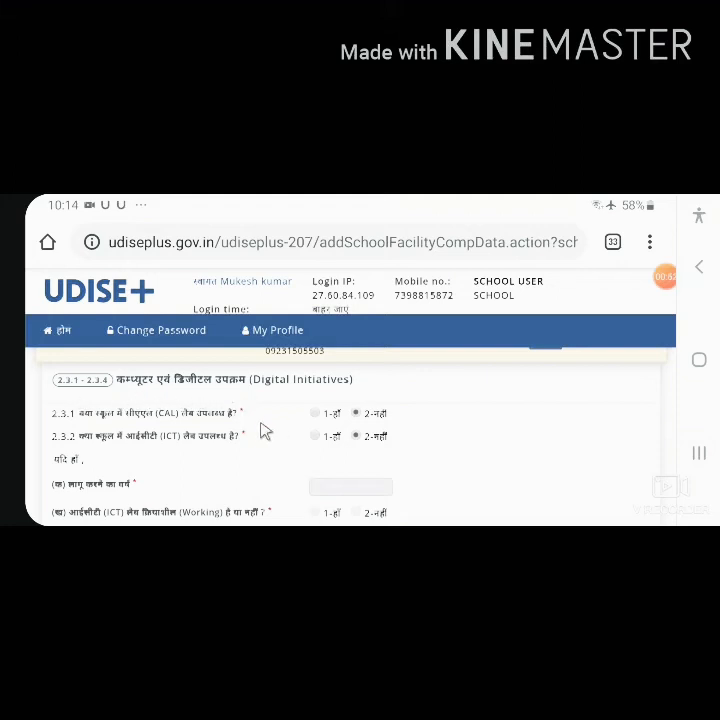
Step: Check the CAL lab, ICT lab, digital equipment and ICT teaching answers in 2.3.1 to 2.3.4, and proceed to the staff form without submitting
scroll(473, 502, "down", 1)
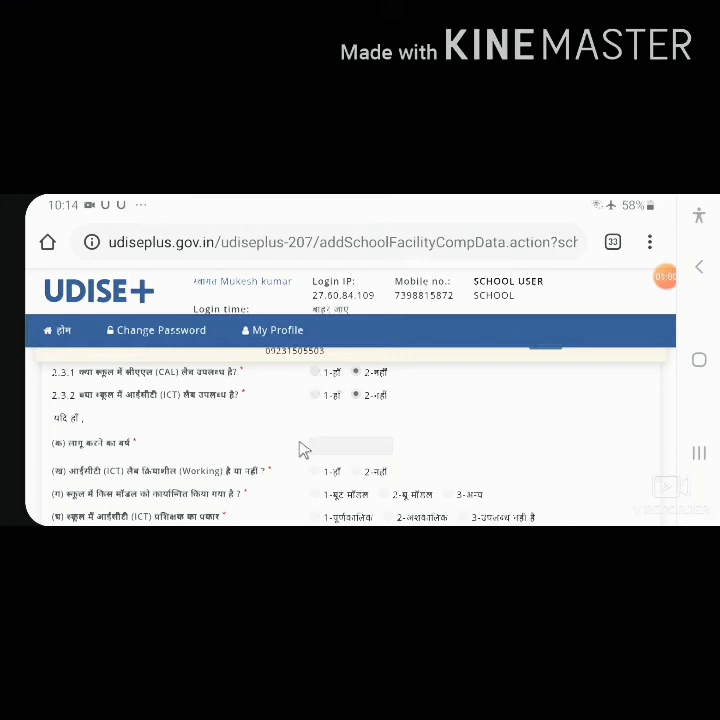
scroll(303, 450, "down", 3)
scroll(303, 450, "down", 5)
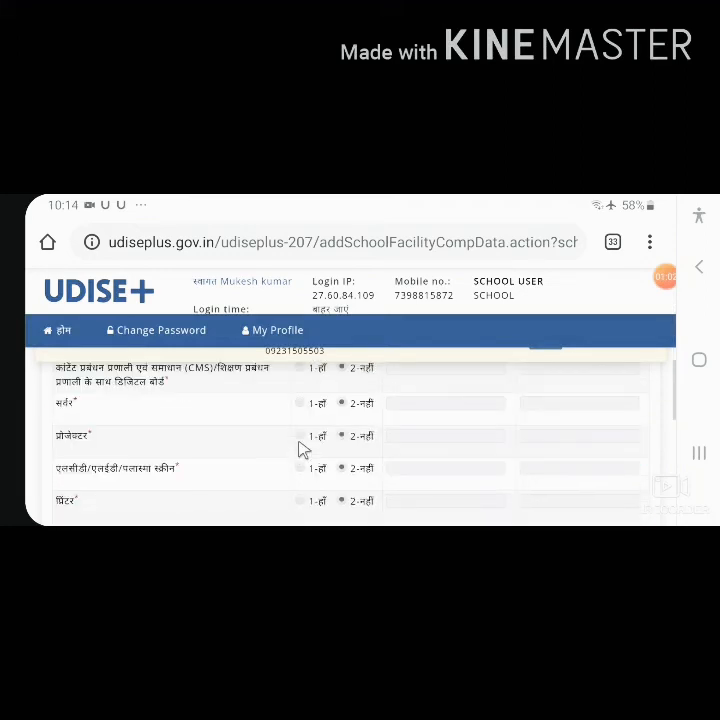
scroll(303, 450, "down", 10)
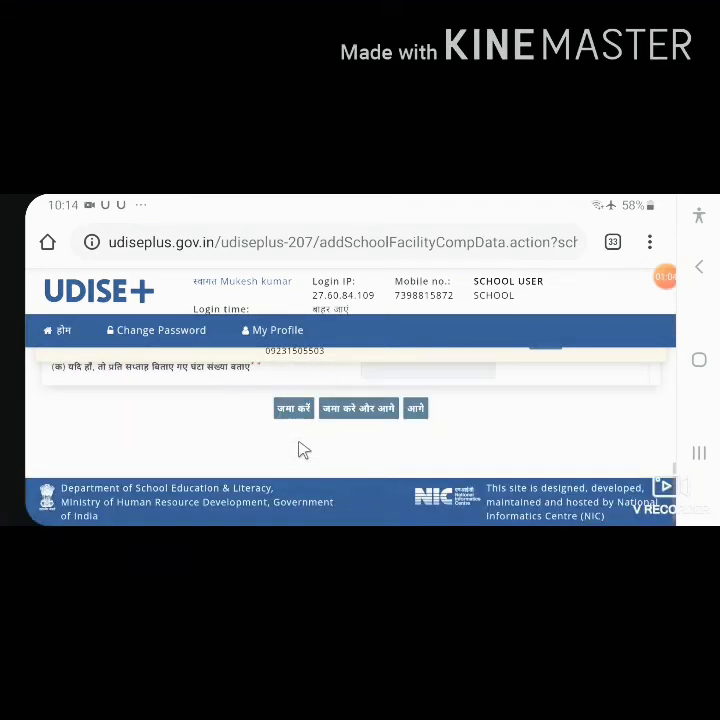
scroll(303, 450, "up", 3)
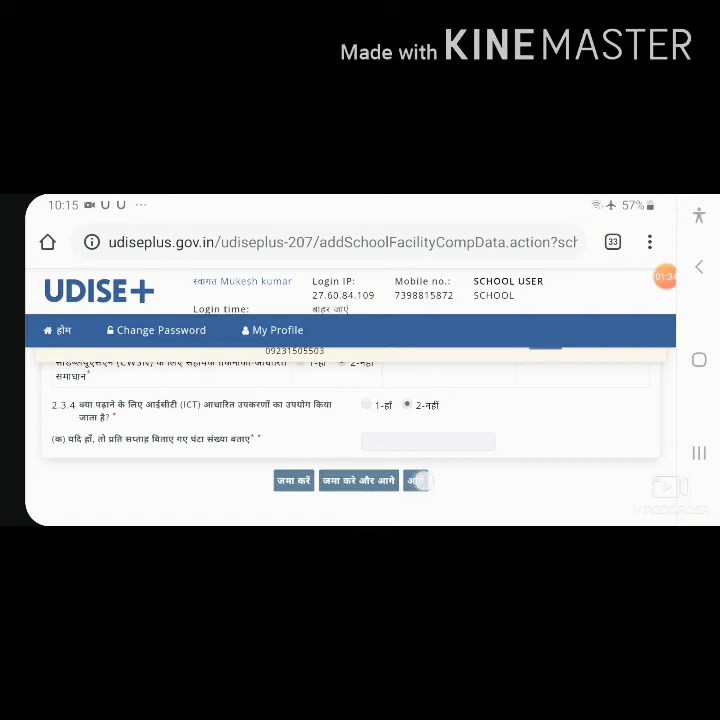
left_click(415, 480)
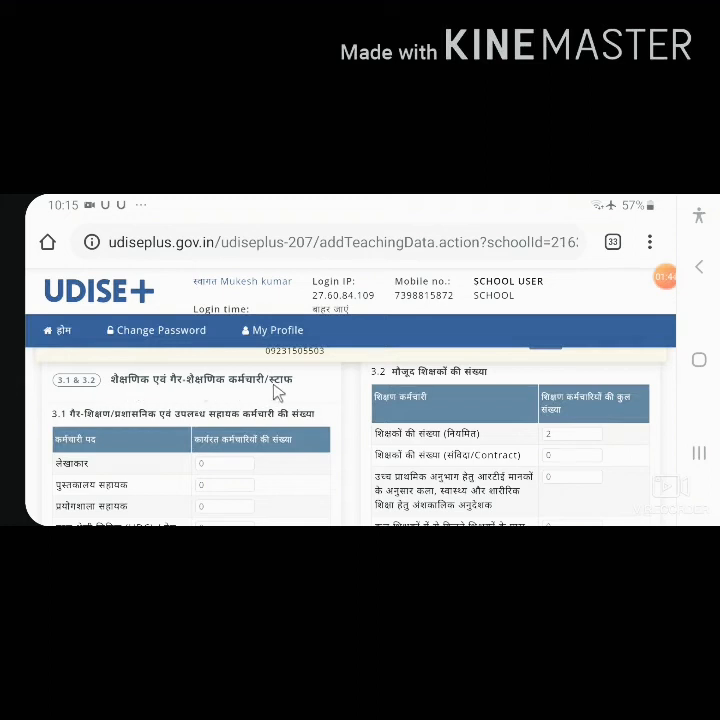
Step: Check the non-teaching staff and teacher counts in 3.1 and 3.2, and proceed to the teacher list without submitting
scroll(276, 410, "down", 2)
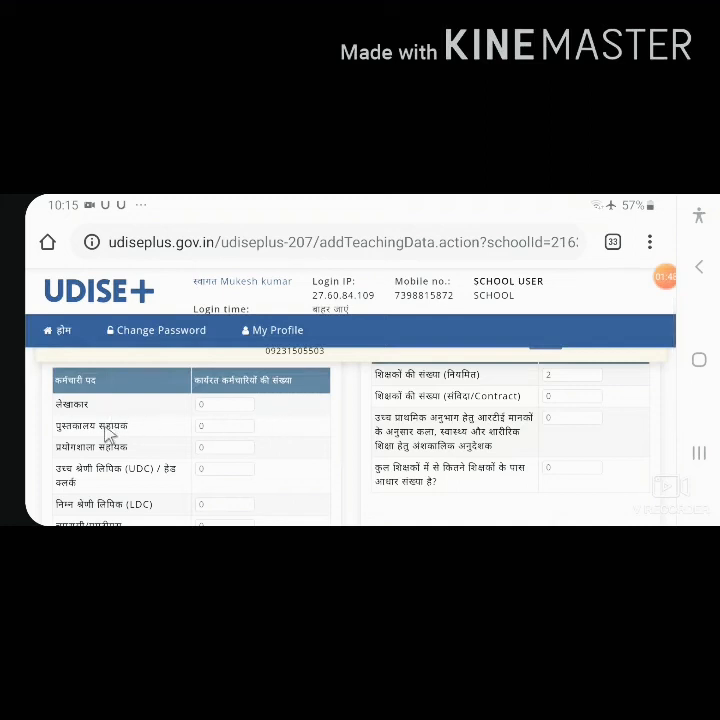
scroll(160, 420, "down", 3)
scroll(214, 429, "up", 4)
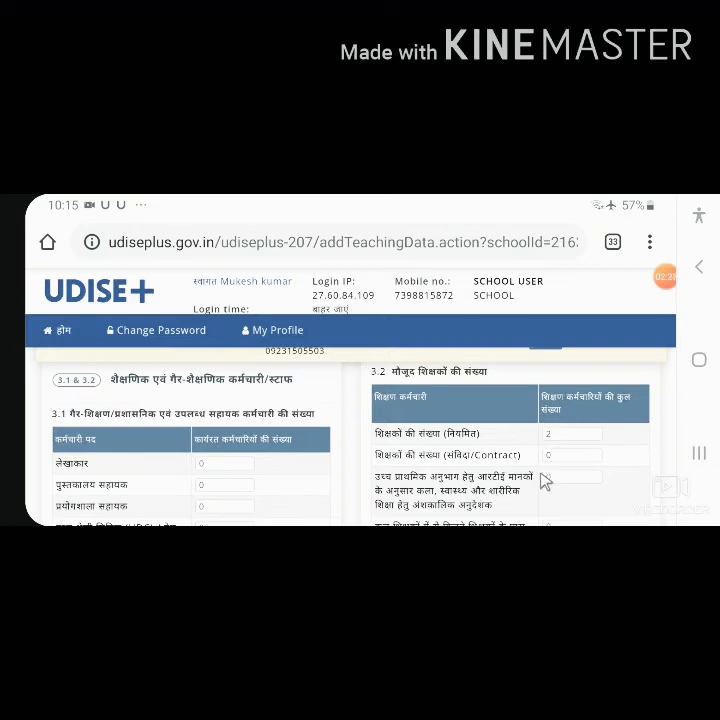
scroll(535, 478, "down", 1)
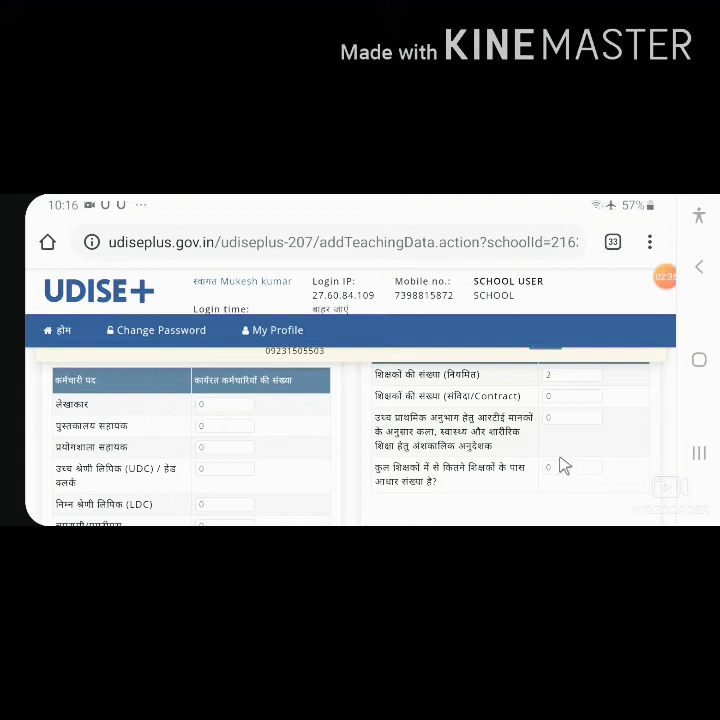
scroll(507, 459, "down", 3)
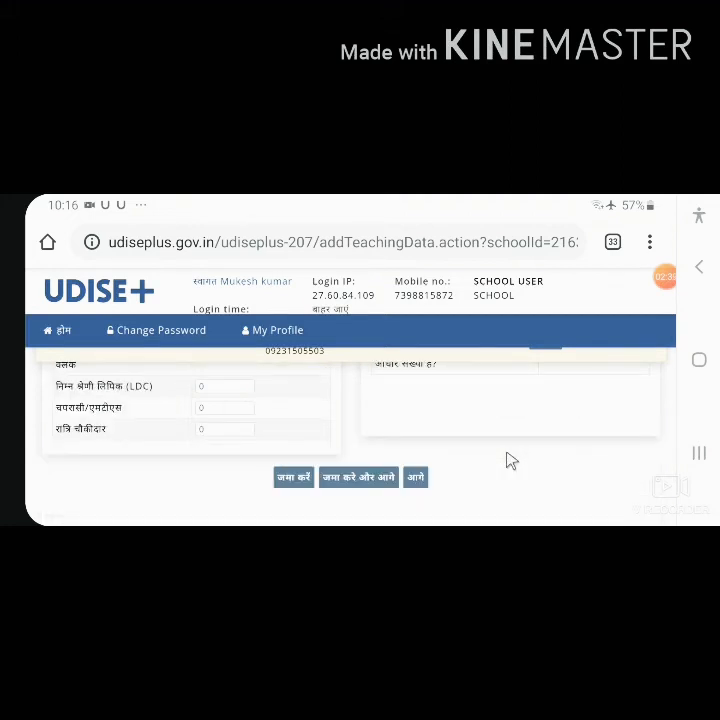
left_click(415, 477)
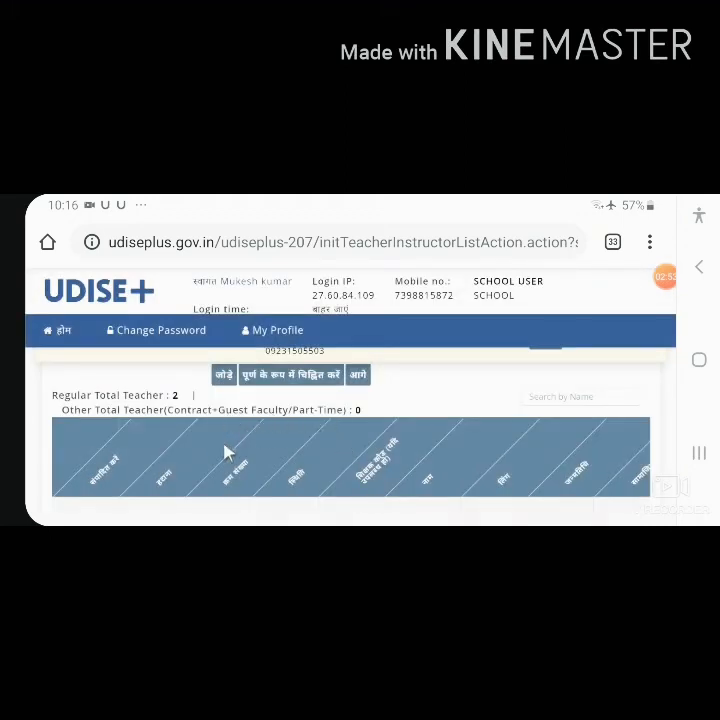
Step: Examine the column headings of the teacher list, from the edit and delete columns to the subjects taught and training details
scroll(226, 453, "down", 5)
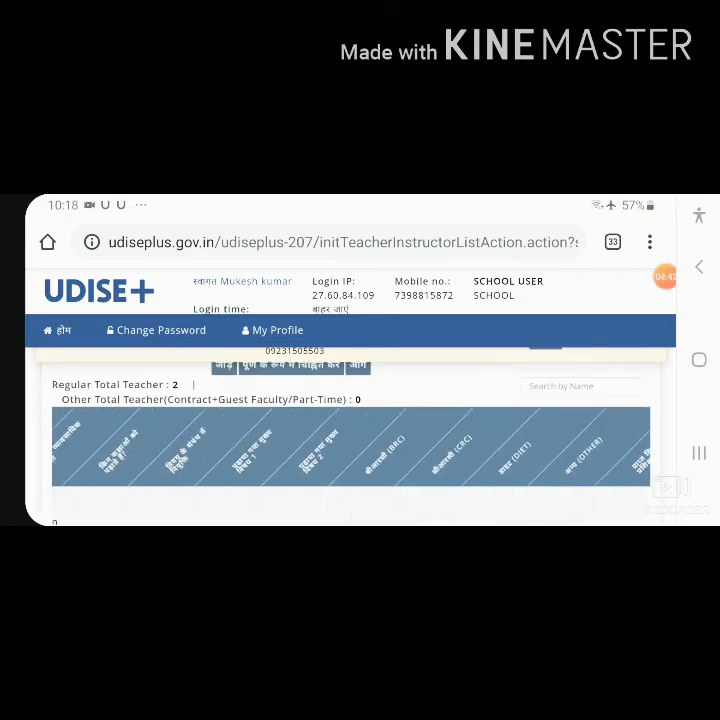
scroll(452, 460, "left", 10)
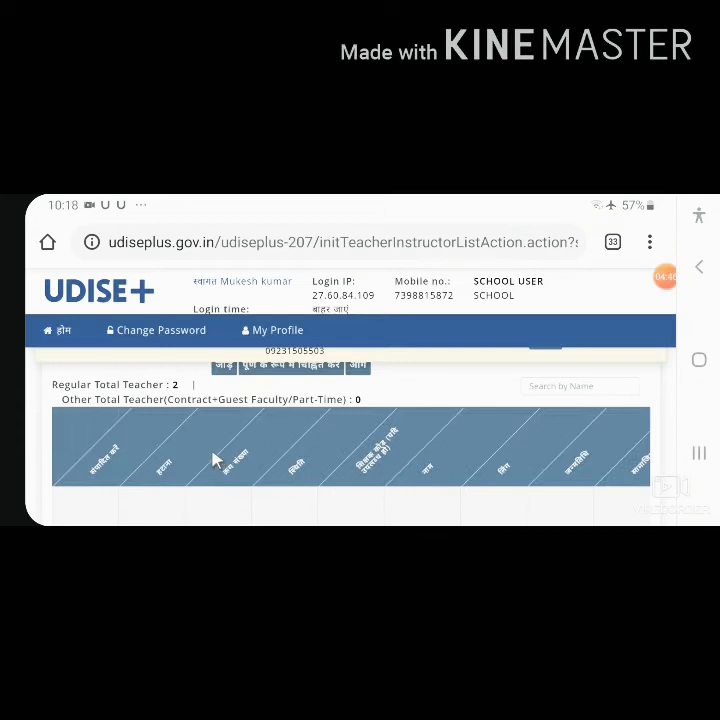
scroll(216, 460, "up", 1)
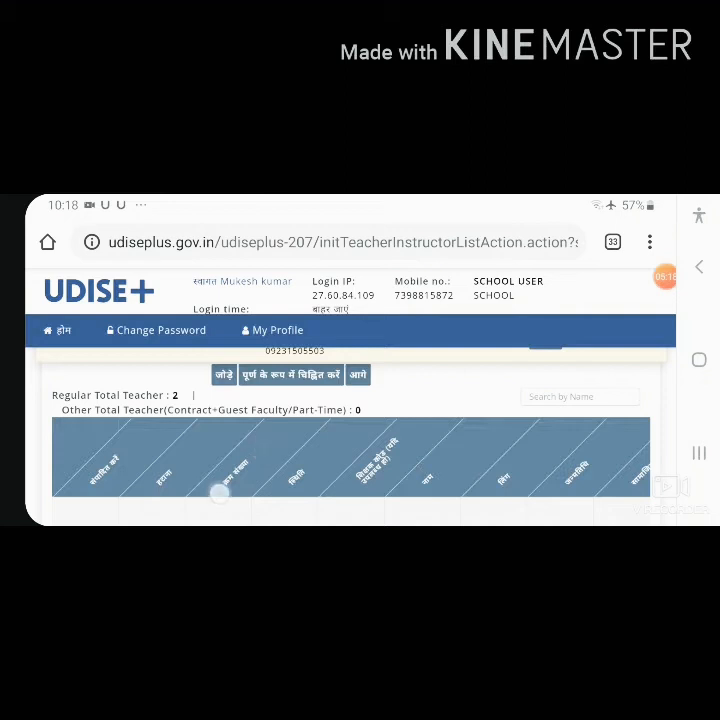
Step: Open the second teacher's record for editing and check the personal, appointment and qualification details in fields 1 to 10
scroll(198, 440, "down", 5)
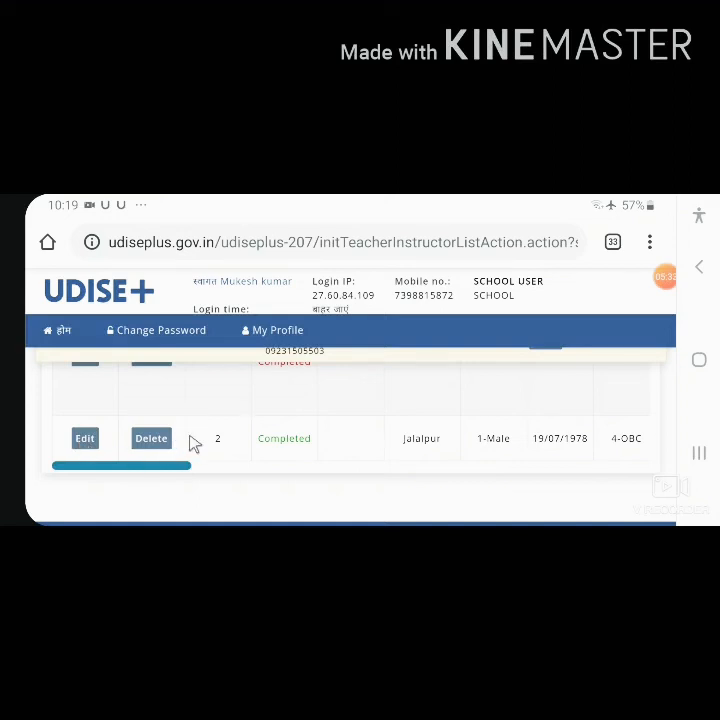
left_click(86, 439)
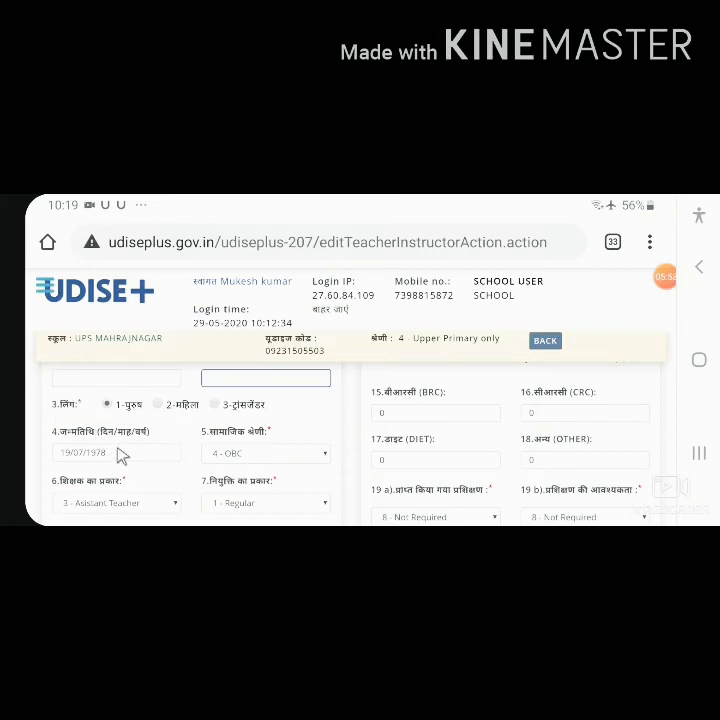
scroll(118, 455, "down", 2)
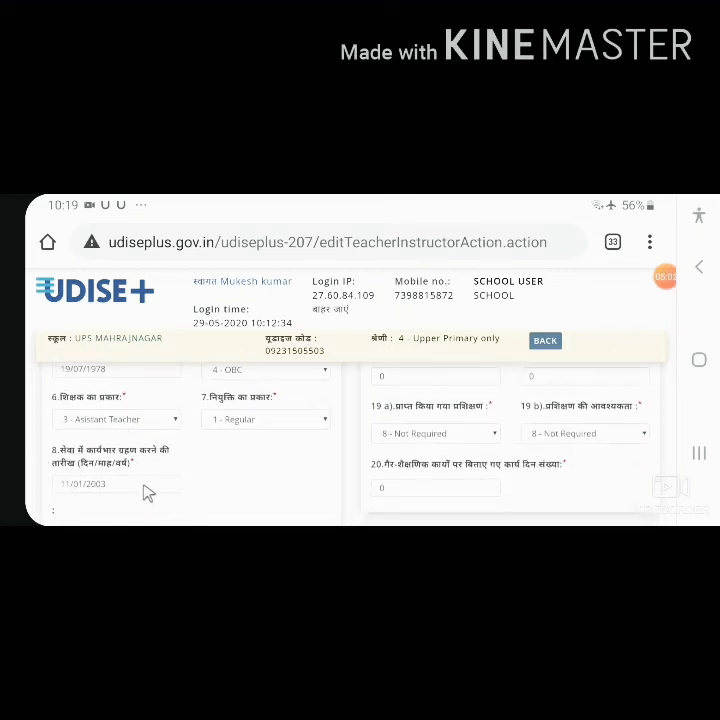
scroll(152, 489, "down", 2)
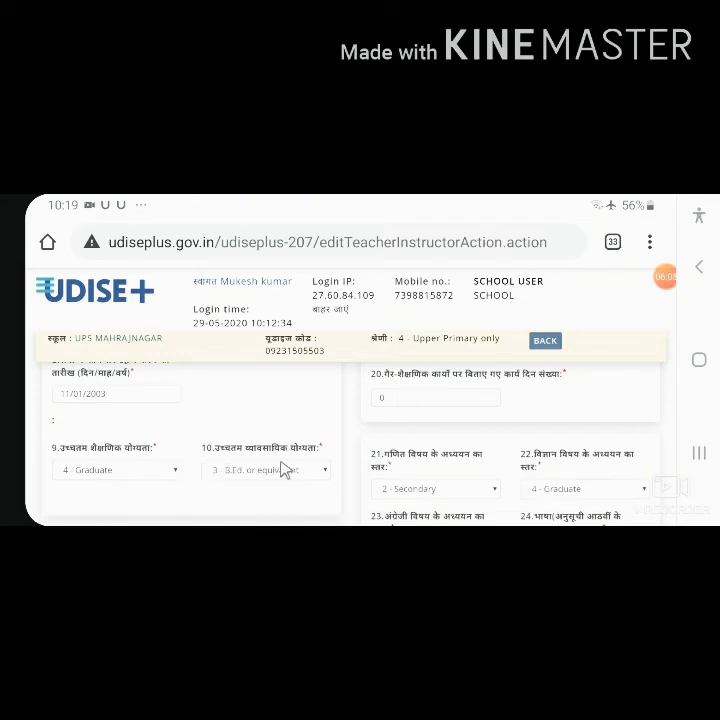
scroll(290, 471, "up", 4)
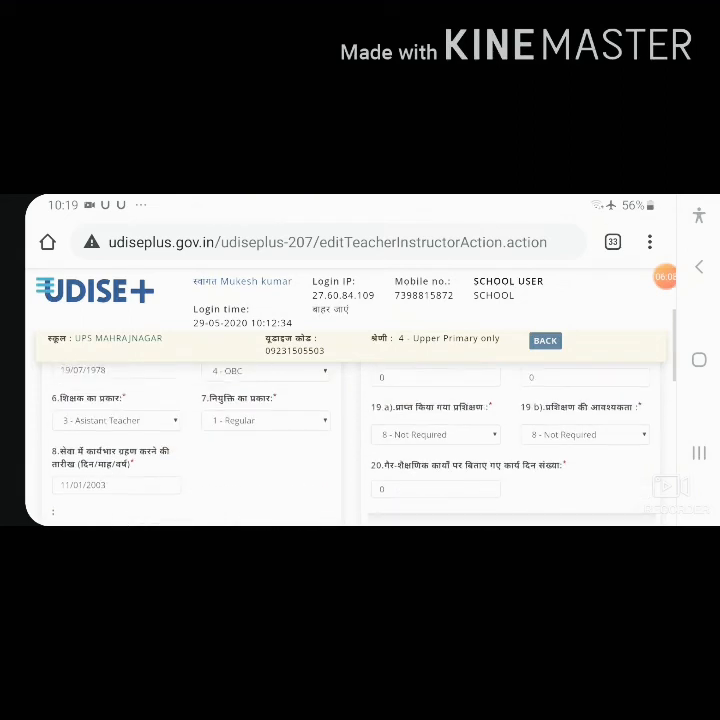
scroll(532, 494, "up", 1)
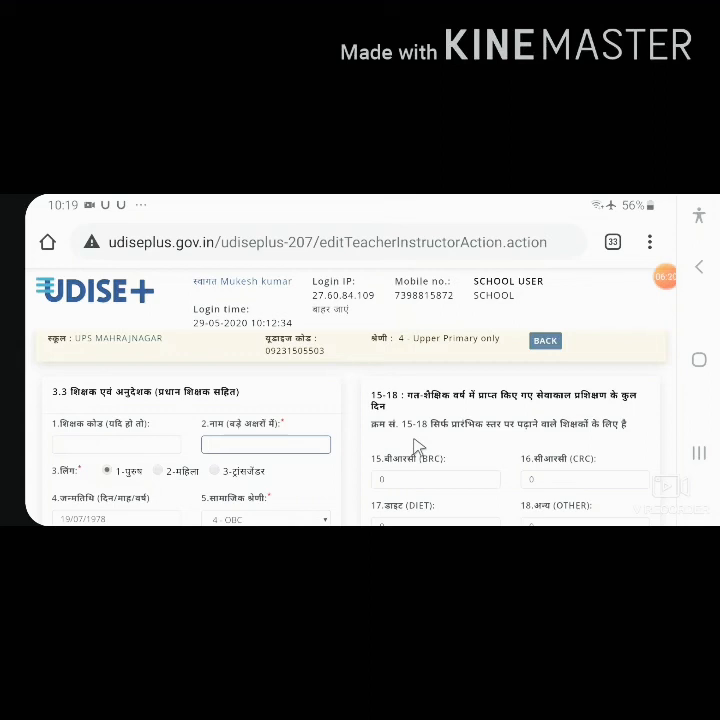
Step: Check the in-service training days in fields 15 to 18 and view the options for training received in 19 a
scroll(415, 447, "down", 3)
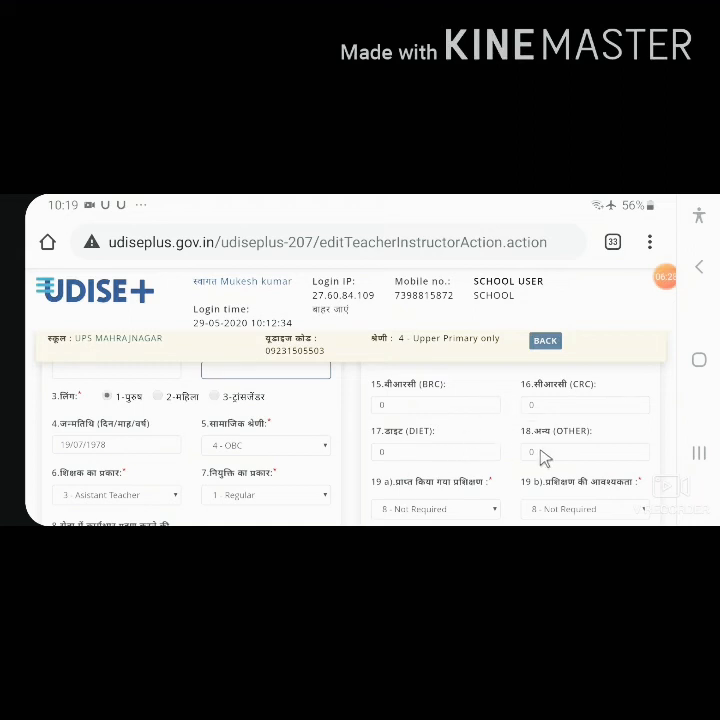
scroll(541, 458, "down", 2)
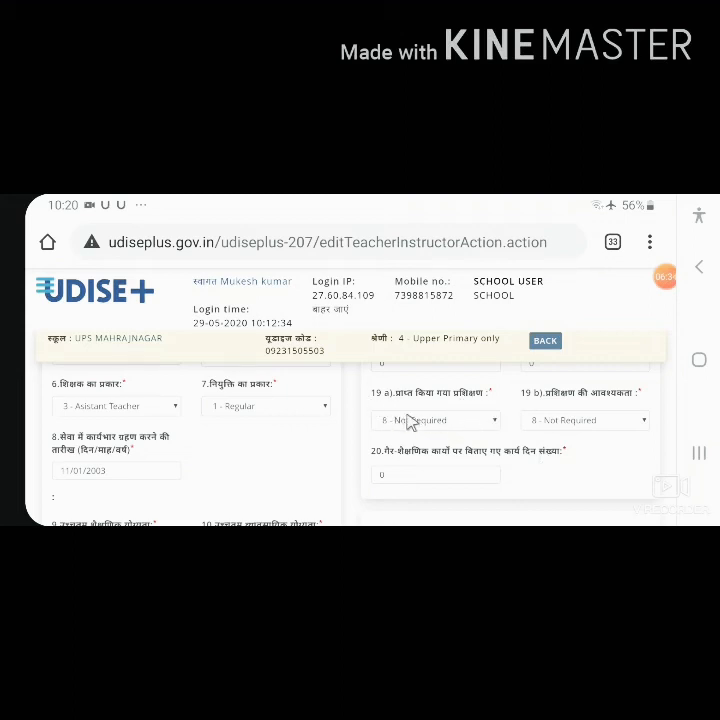
left_click(493, 422)
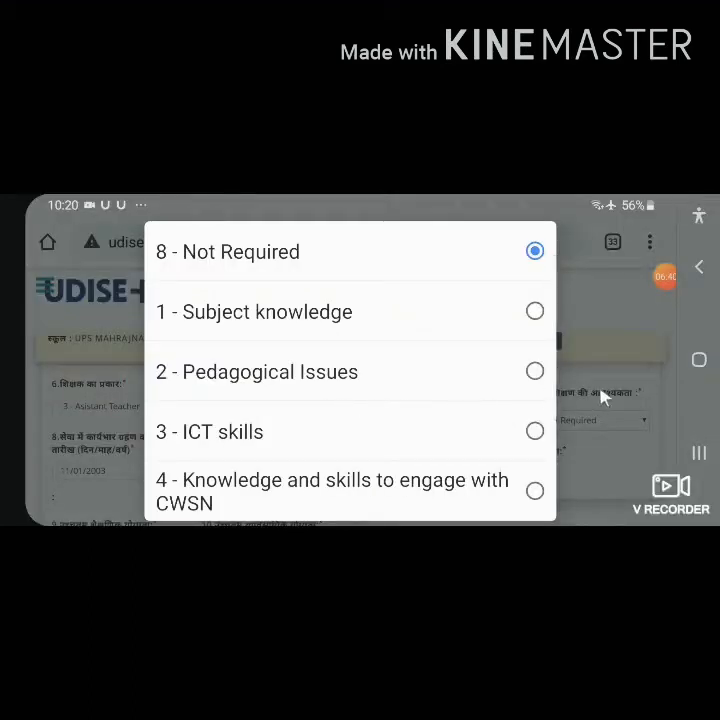
left_click(623, 357)
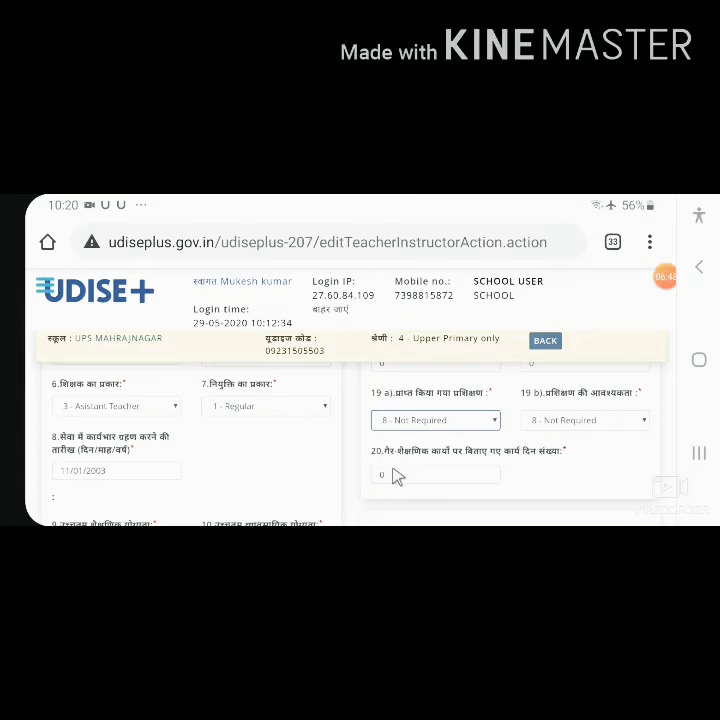
Step: Check the non-teaching days in field 20 and the subject study levels, keeping 2 - Secondary for mathematics in field 21
scroll(398, 476, "down", 2)
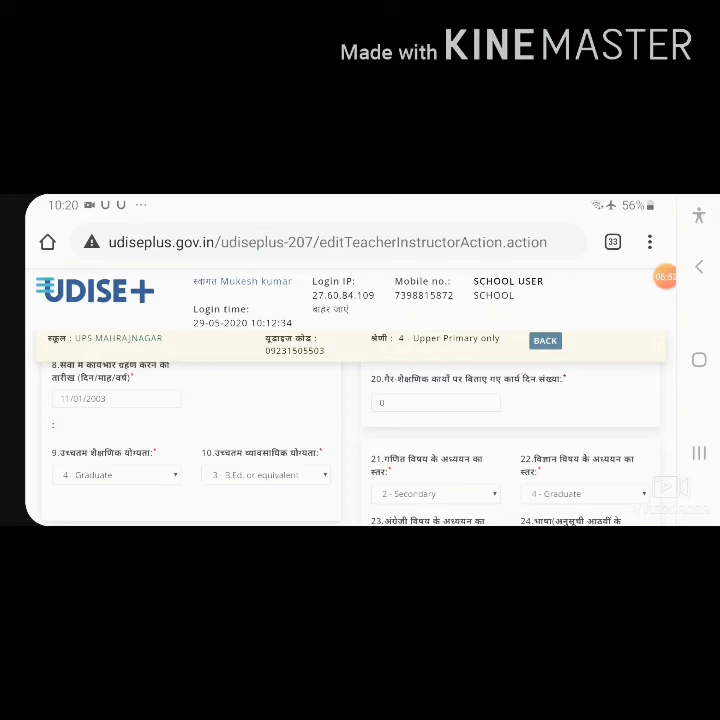
scroll(590, 416, "down", 2)
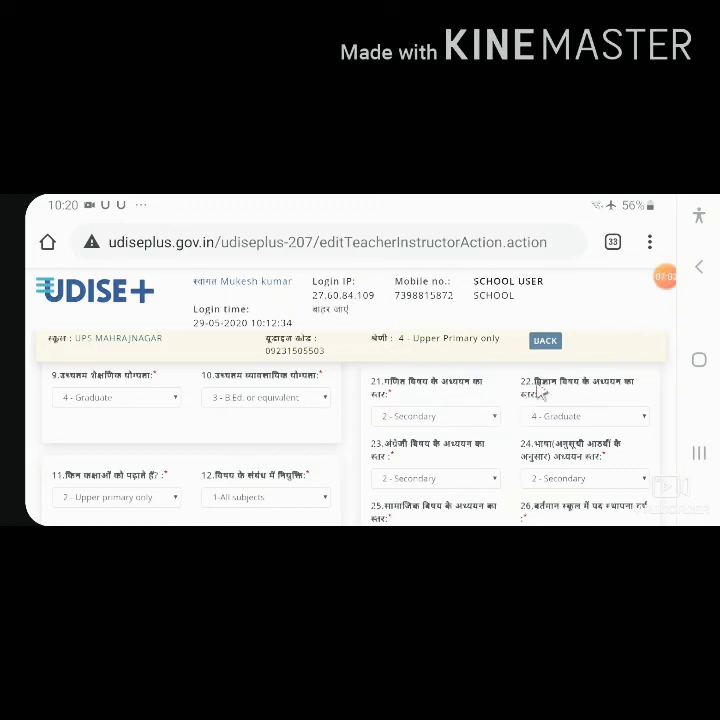
left_click(489, 416)
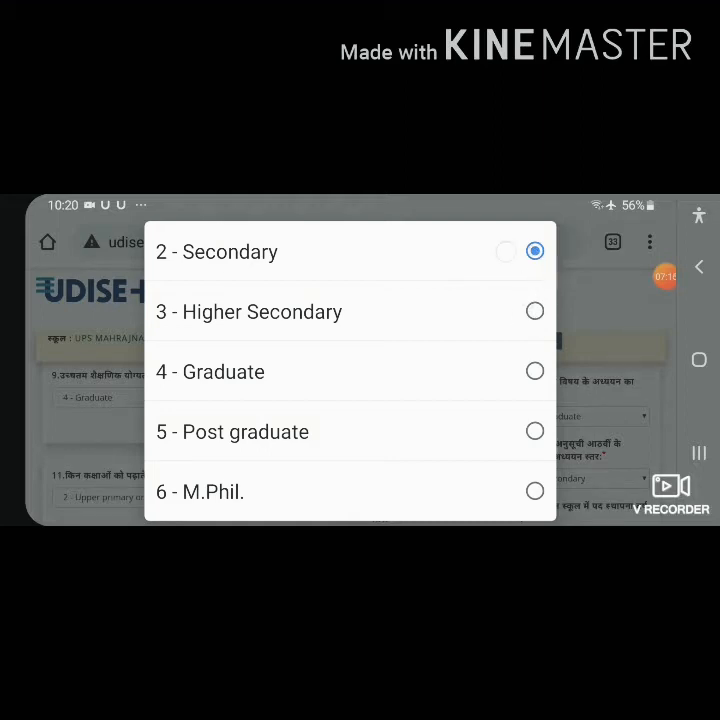
left_click(506, 251)
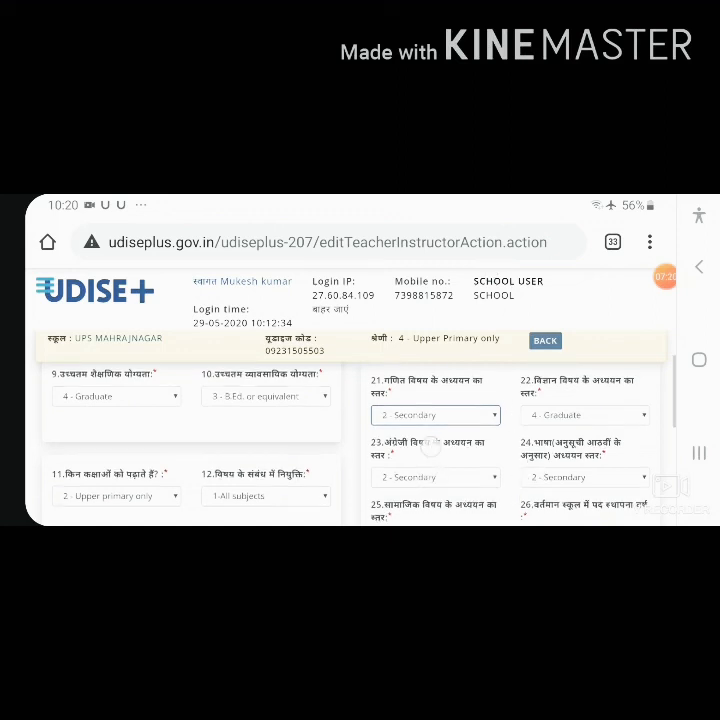
Step: Check the posting year, disability, CWSN and computer training, and contact fields 25 to 31, and try to submit the teacher form
scroll(510, 480, "down", 3)
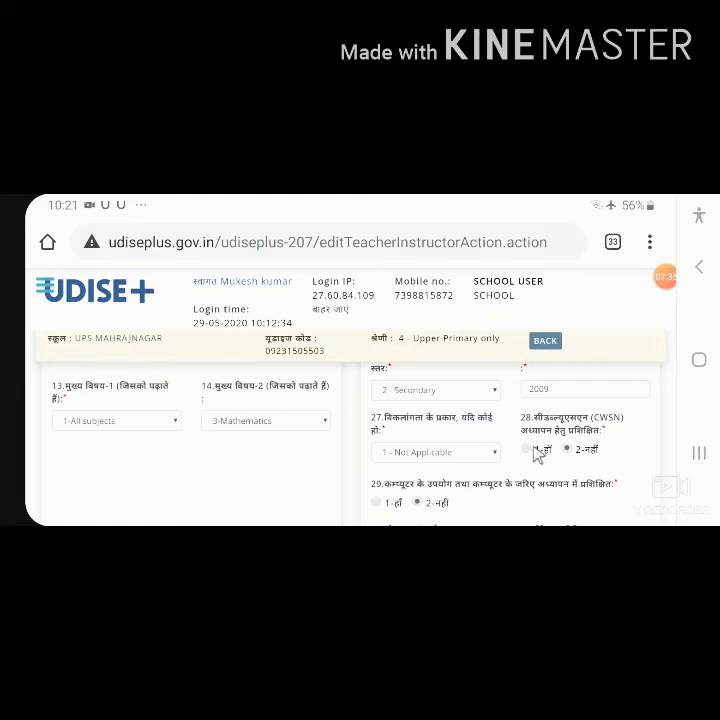
scroll(537, 453, "down", 2)
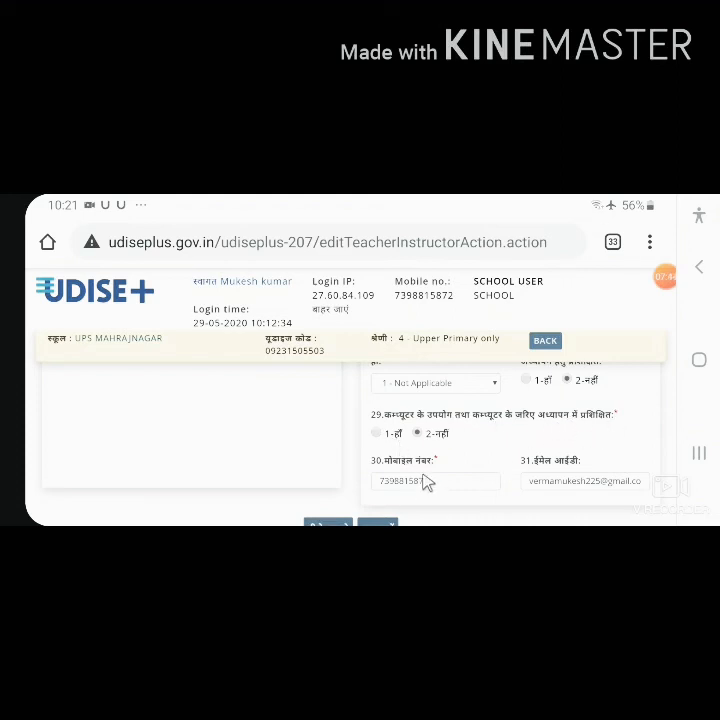
scroll(425, 482, "down", 2)
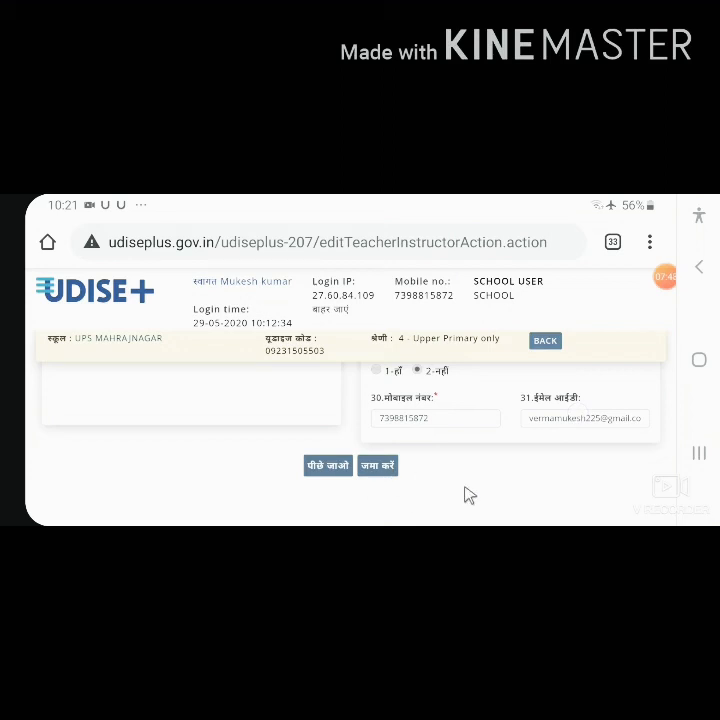
left_click(375, 461)
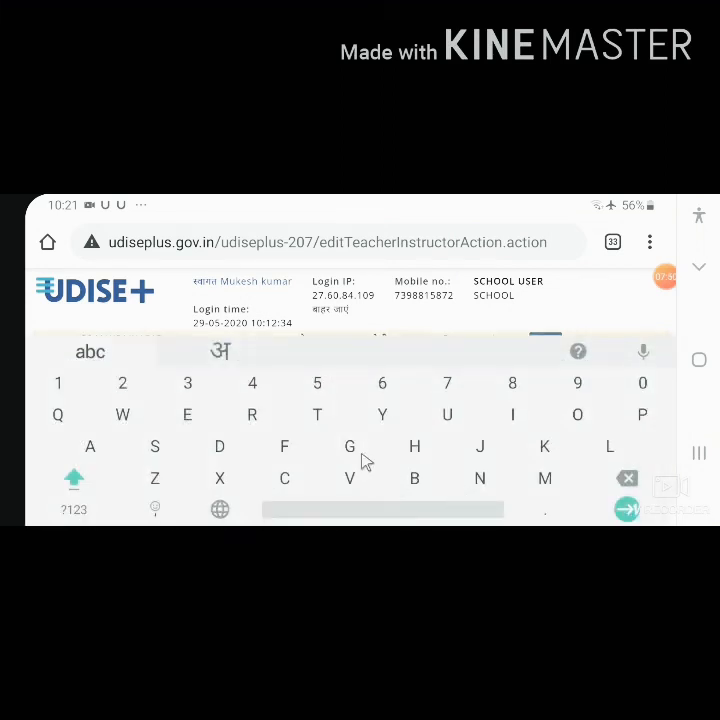
left_click(699, 267)
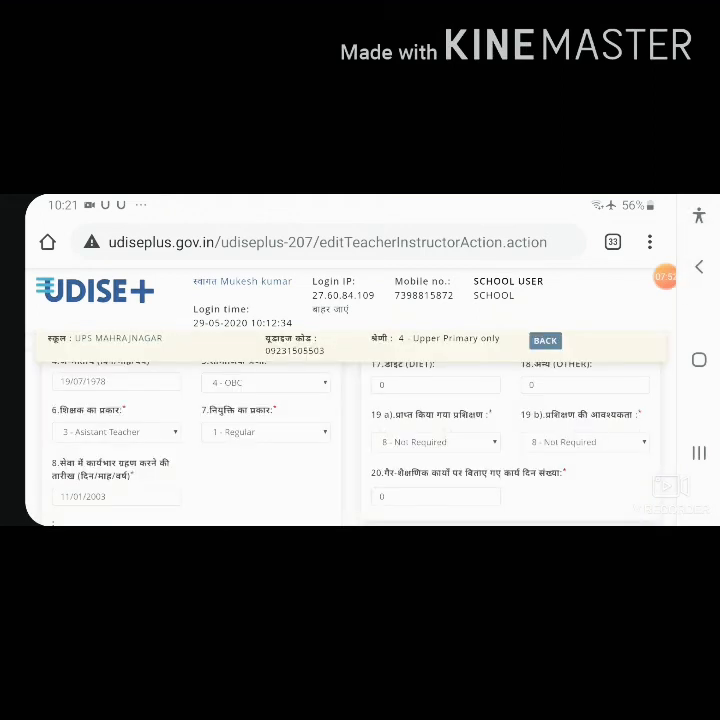
Step: Enter the teacher's full name in field 2 and submit the teacher form
scroll(350, 430, "up", 2)
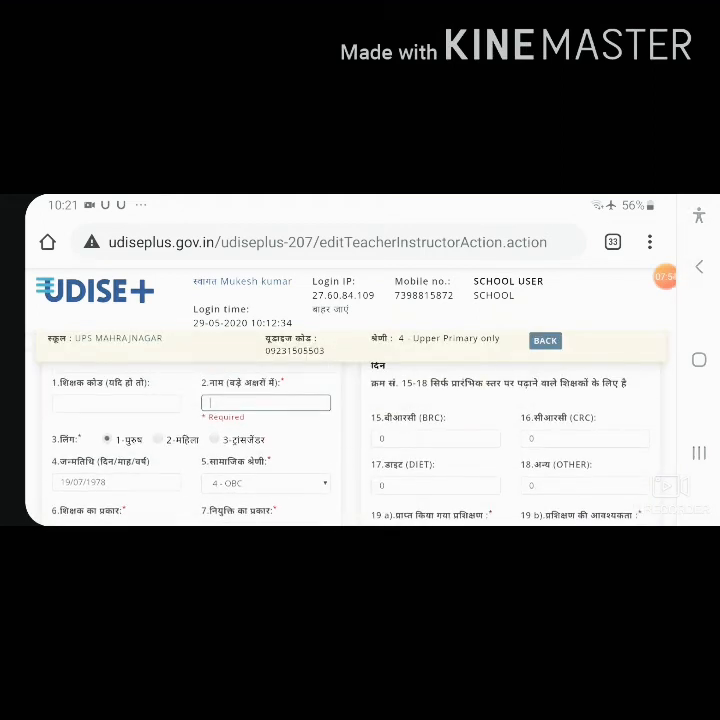
left_click(308, 404)
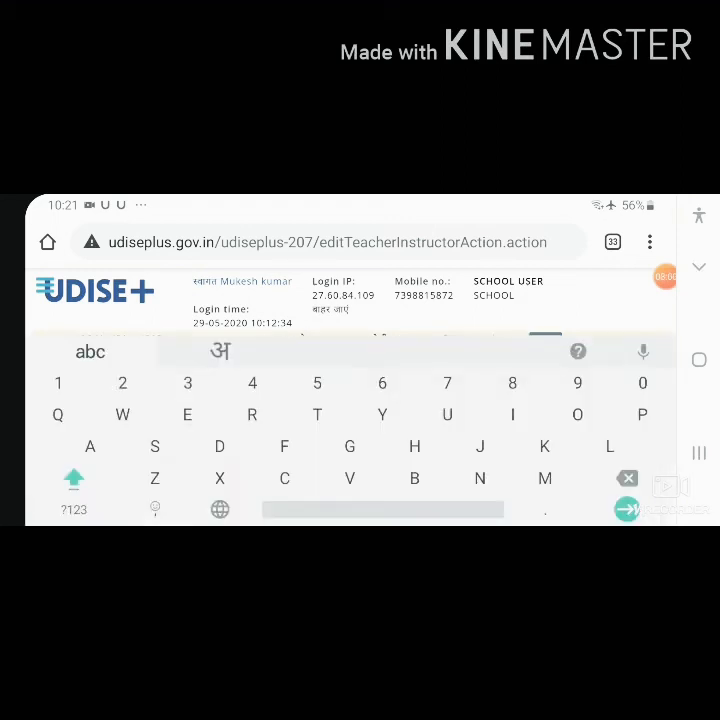
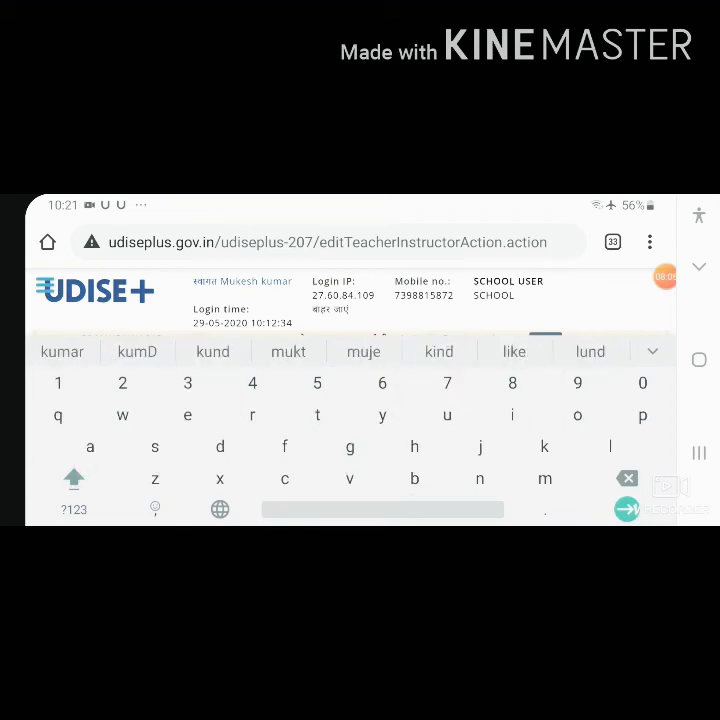
left_click(62, 351)
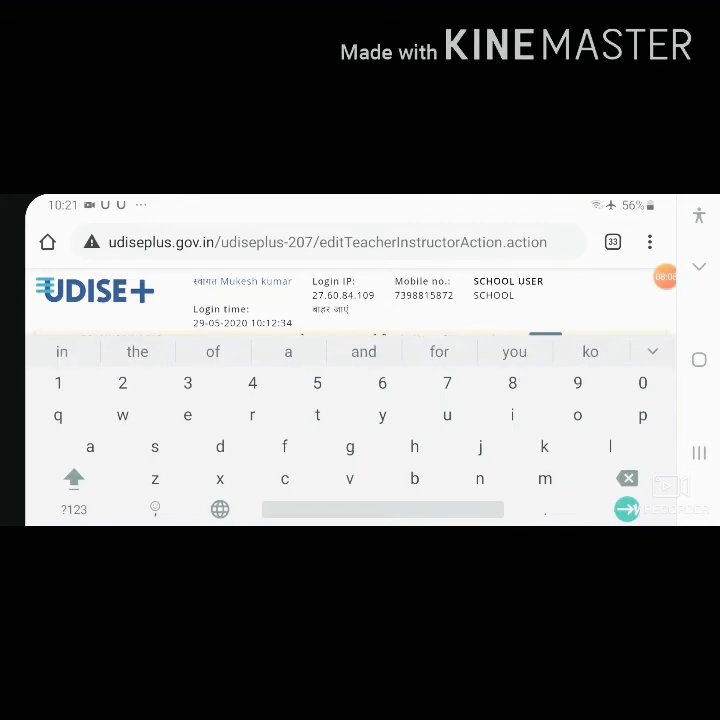
left_click(699, 267)
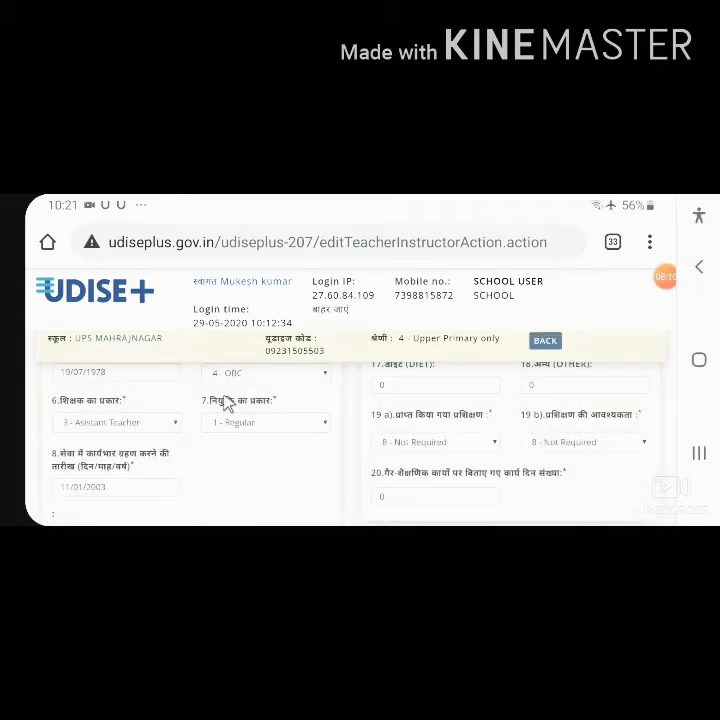
scroll(228, 403, "down", 10)
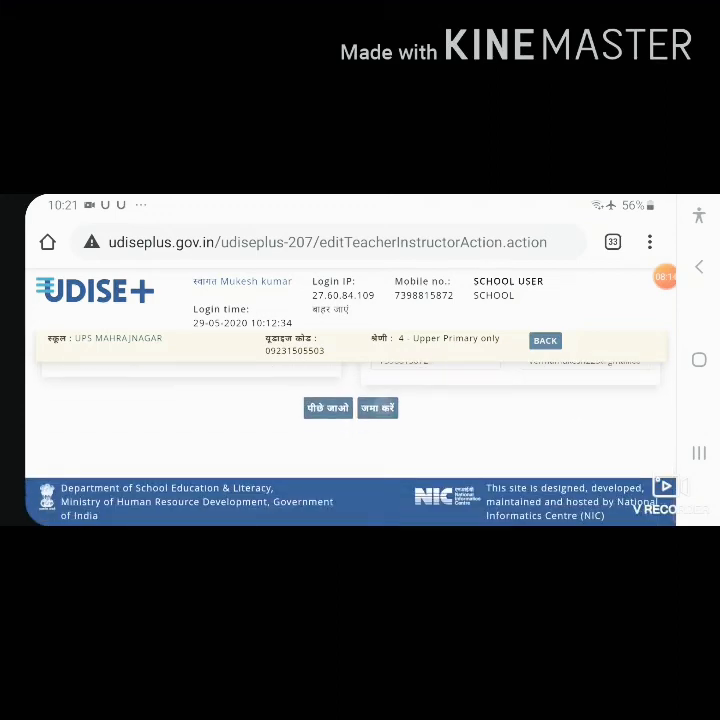
left_click(377, 407)
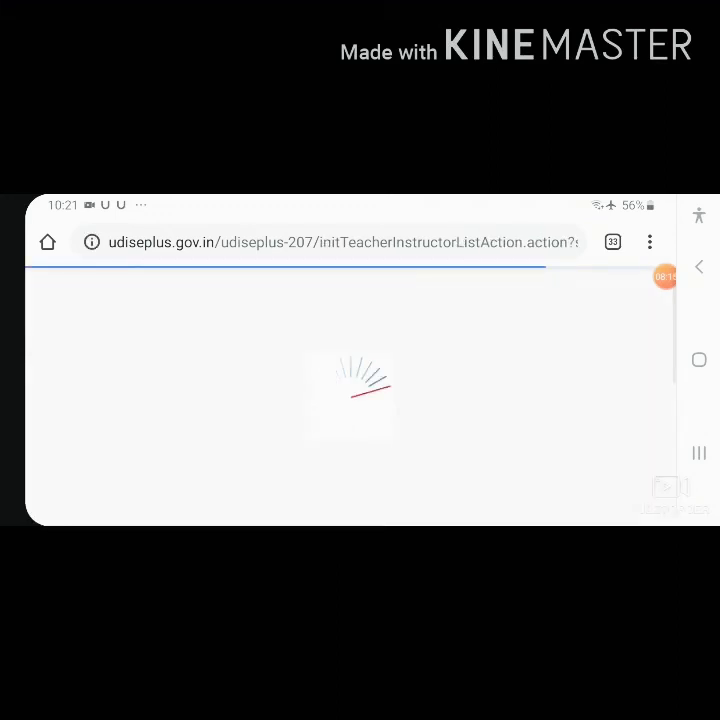
Step: Check both teachers' completion status in the list and proceed to the enrolment form without marking the list complete
scroll(338, 450, "down", 4)
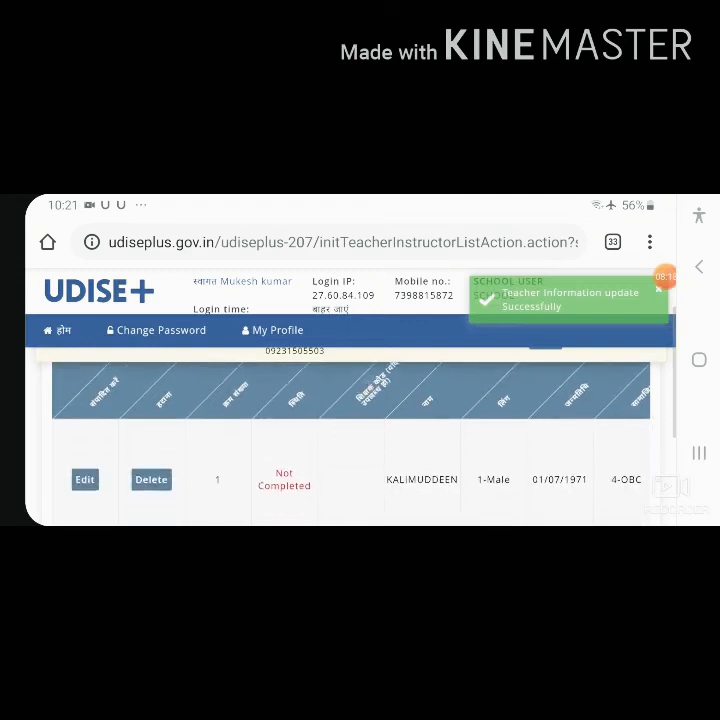
scroll(338, 474, "down", 2)
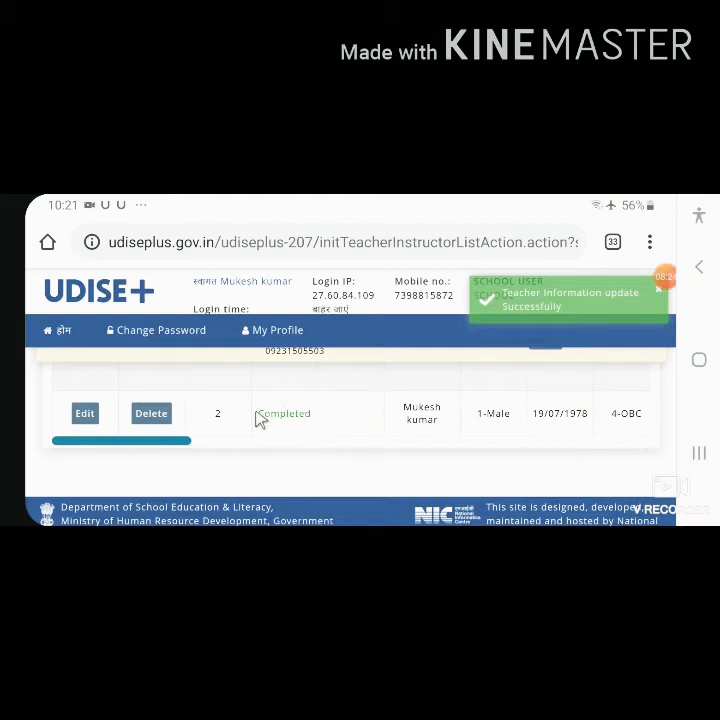
scroll(302, 415, "up", 2)
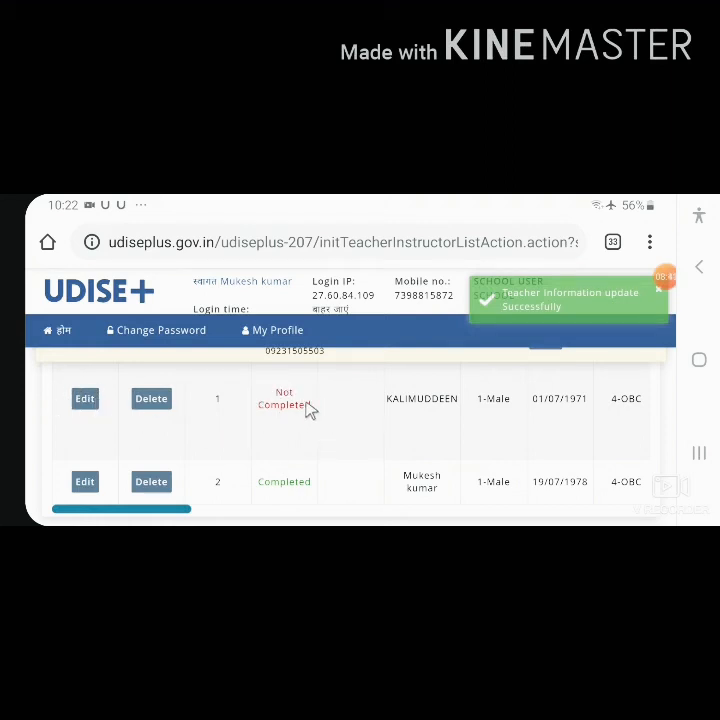
scroll(306, 403, "down", 1)
scroll(525, 418, "up", 3)
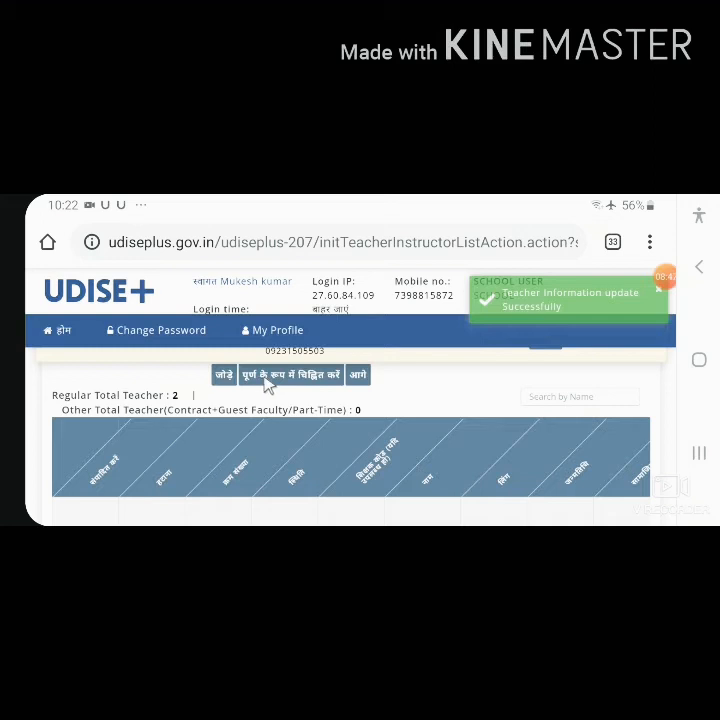
left_click(358, 374)
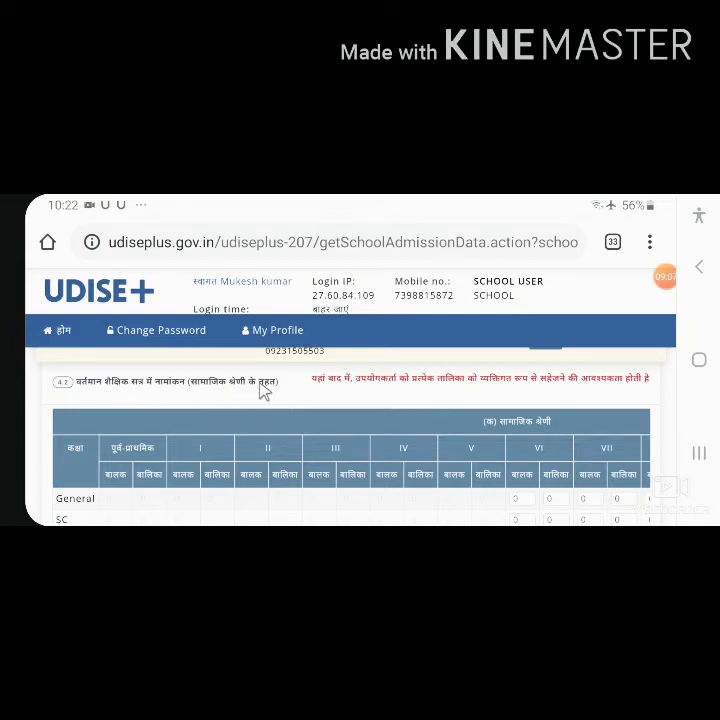
Step: Examine the 4.2 enrolment table by social category, from its class and boy/girl columns to the General, SC, ST and OBC rows
scroll(538, 471, "down", 1)
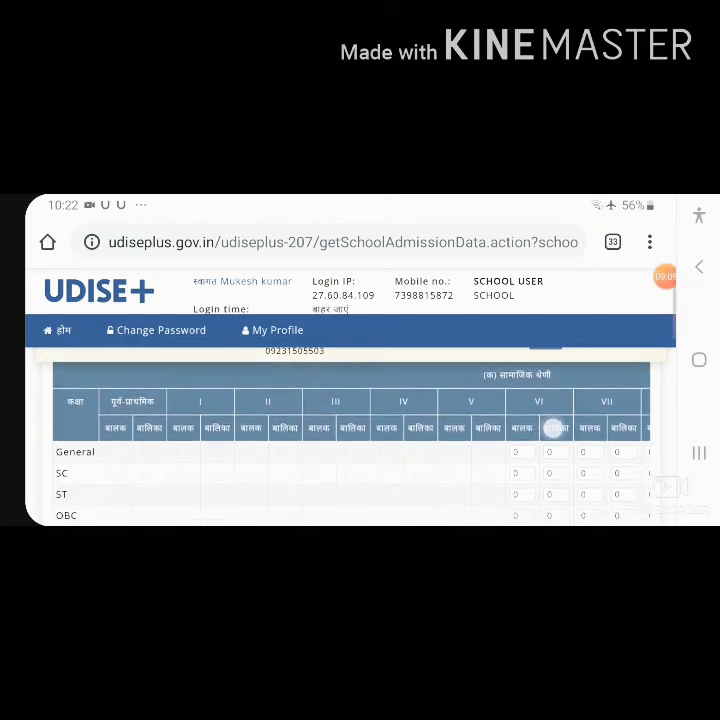
scroll(553, 427, "up", 1)
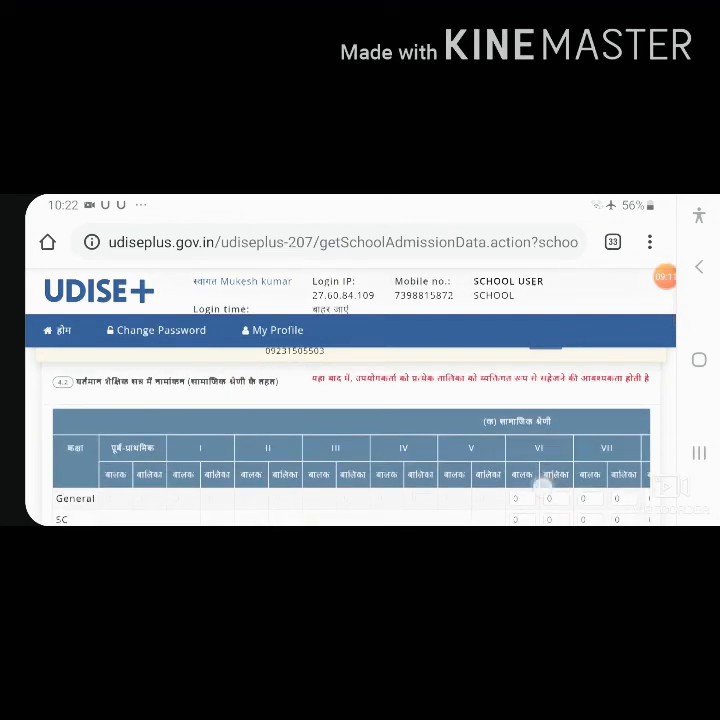
scroll(541, 487, "down", 1)
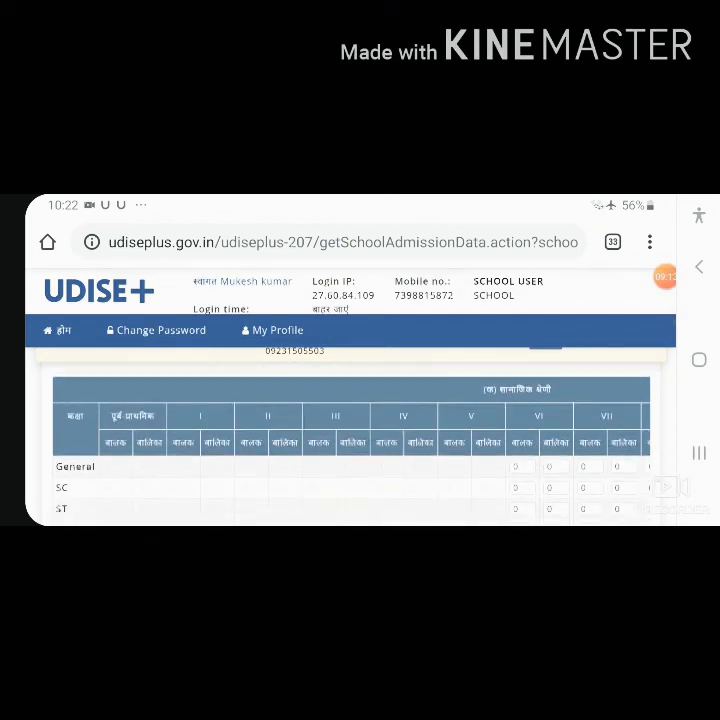
scroll(558, 484, "down", 1)
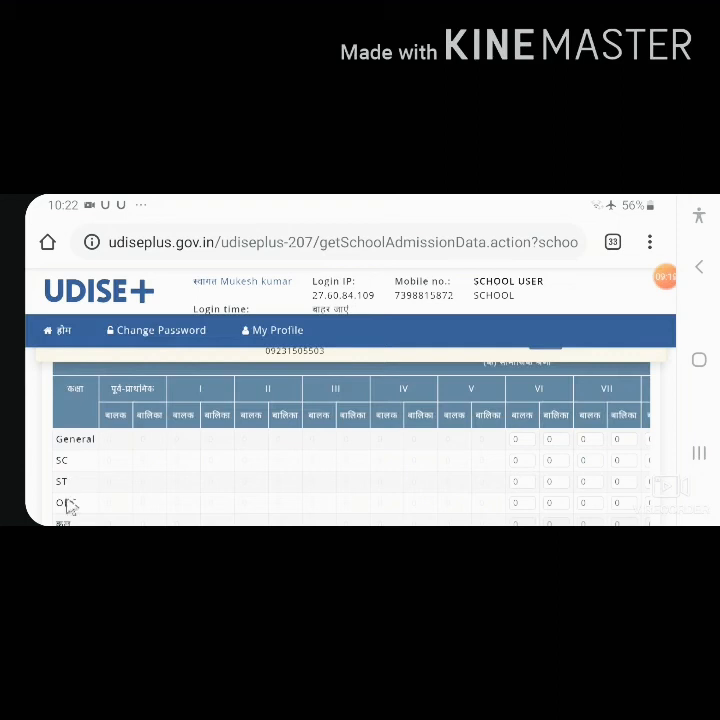
scroll(88, 507, "down", 1)
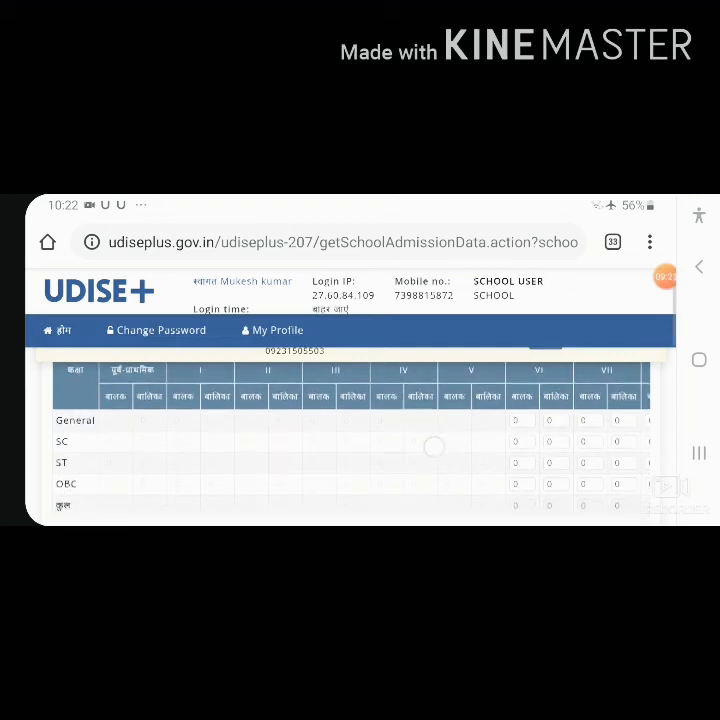
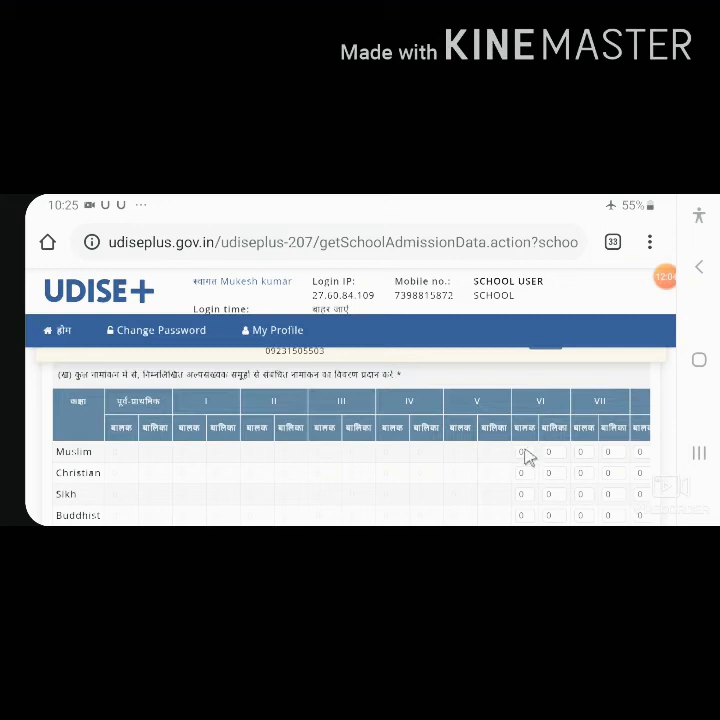
Step: Examine the 4.2 minority-group enrolment table against the social category table, from the Muslim row to the Other row
scroll(528, 457, "up", 5)
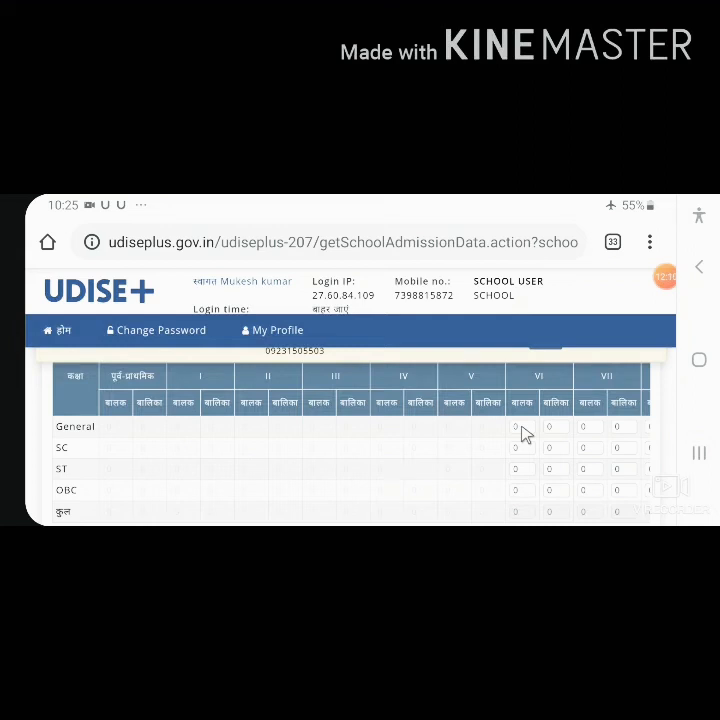
scroll(524, 433, "down", 5)
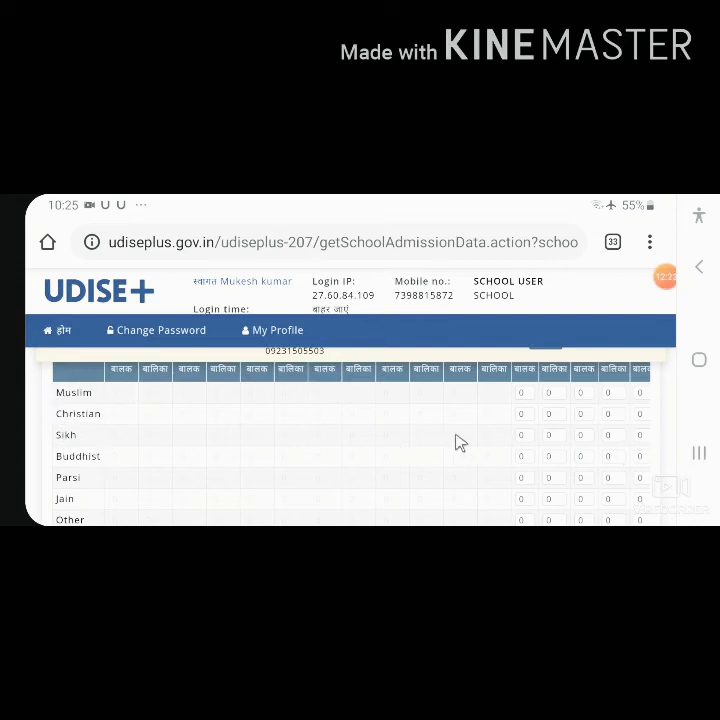
scroll(562, 437, "down", 1)
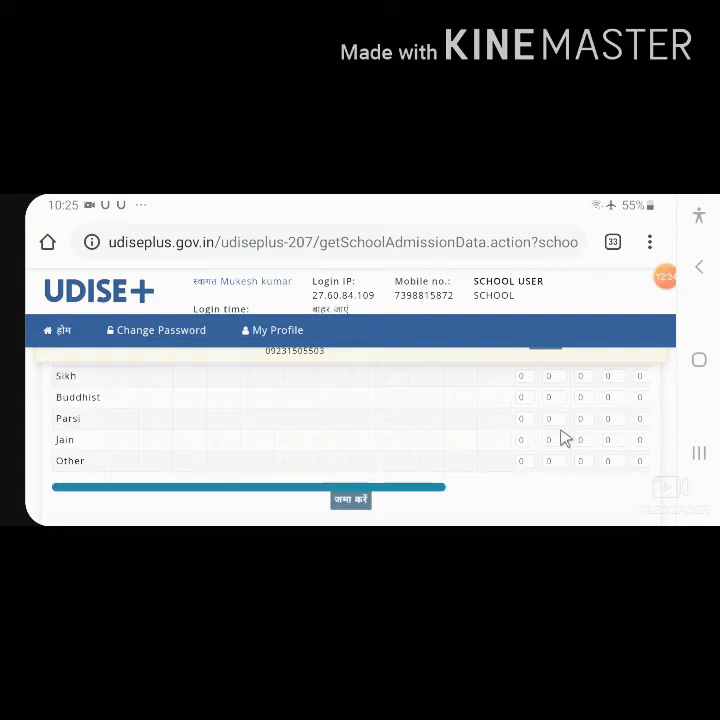
scroll(565, 438, "down", 1)
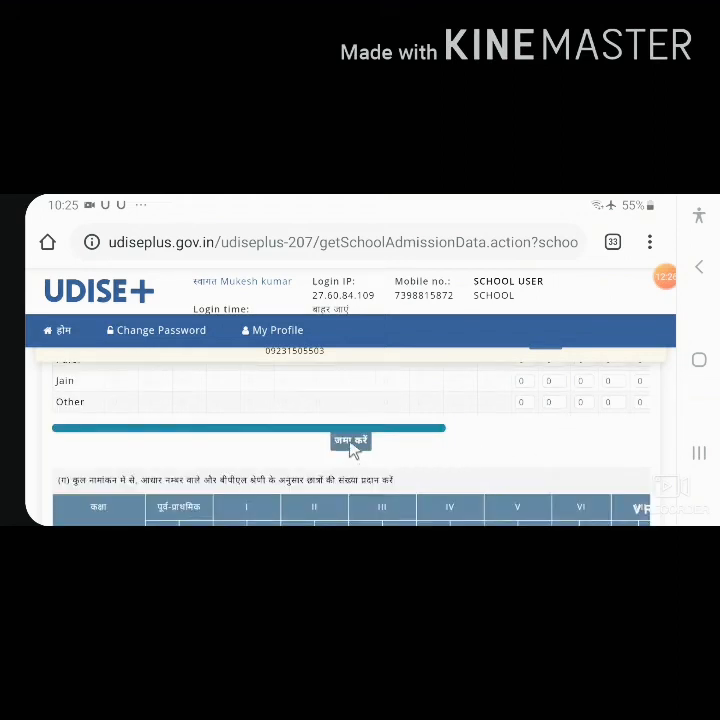
Step: Check the AADHAAR, BPL and transgender enrolment rows and proceed to the age-wise enrolment form without saving or marking 4.2 complete
scroll(350, 450, "down", 1)
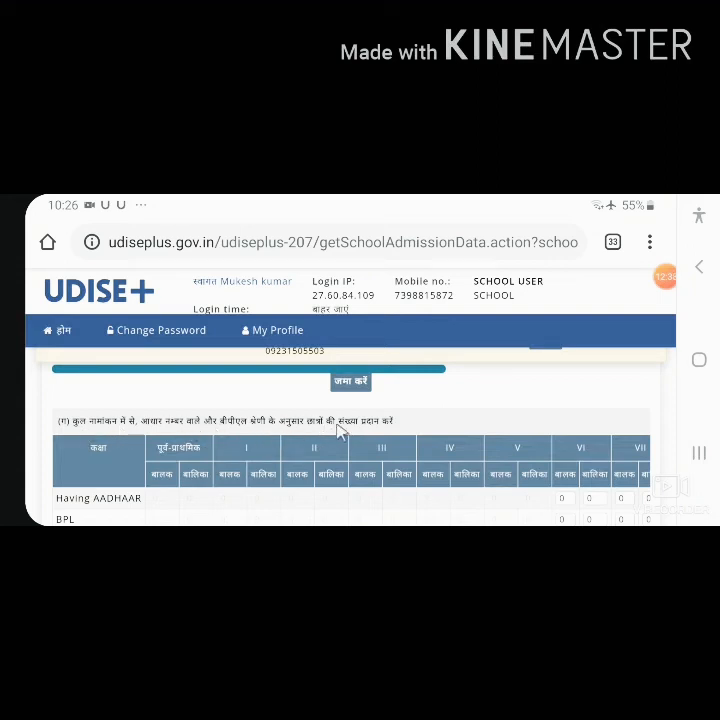
scroll(358, 430, "down", 1)
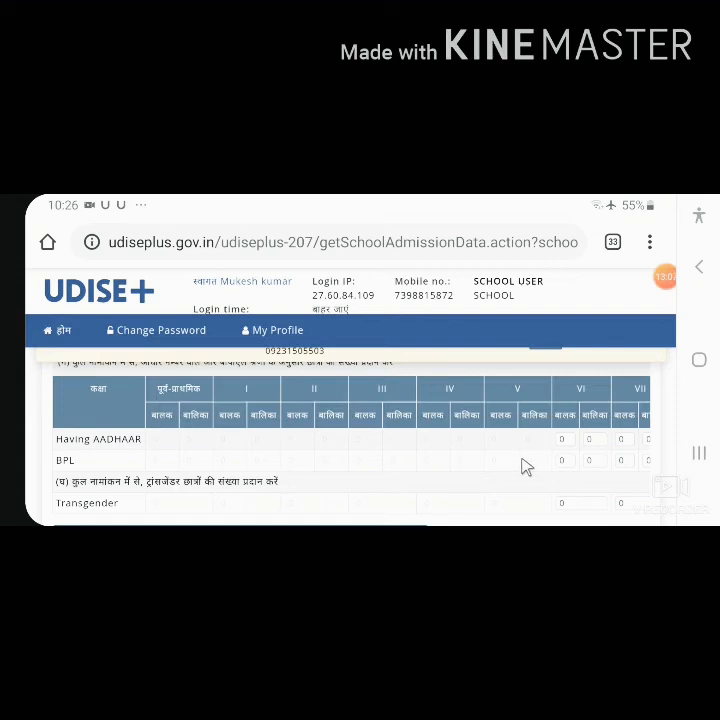
scroll(519, 467, "down", 1)
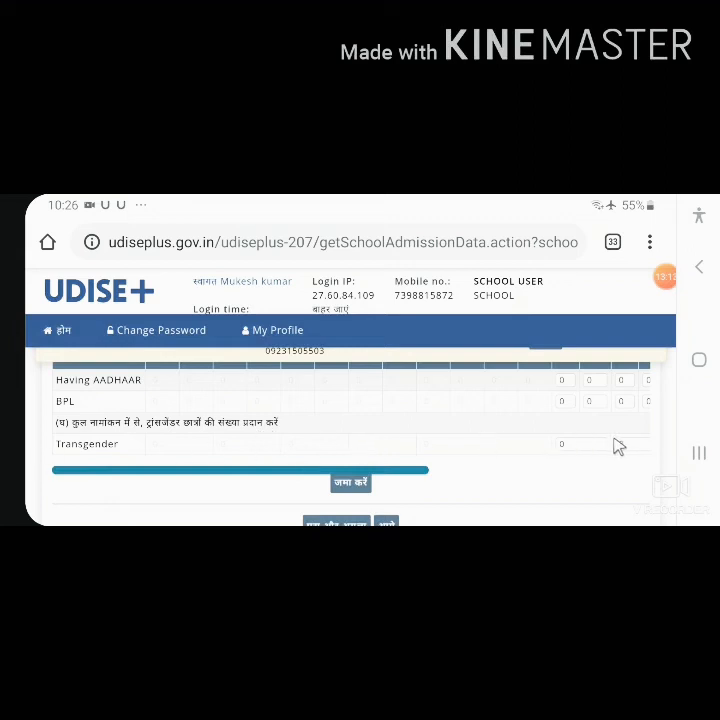
scroll(380, 487, "down", 1)
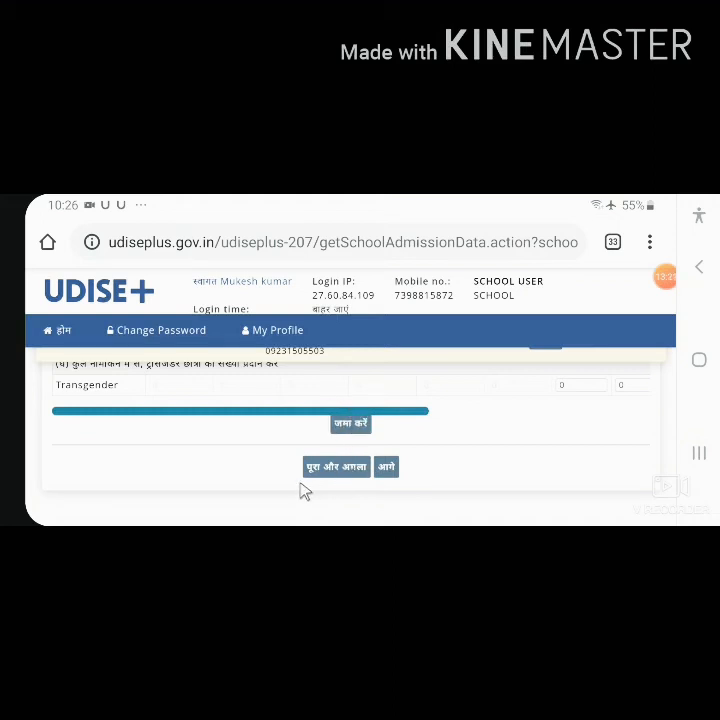
scroll(297, 490, "up", 10)
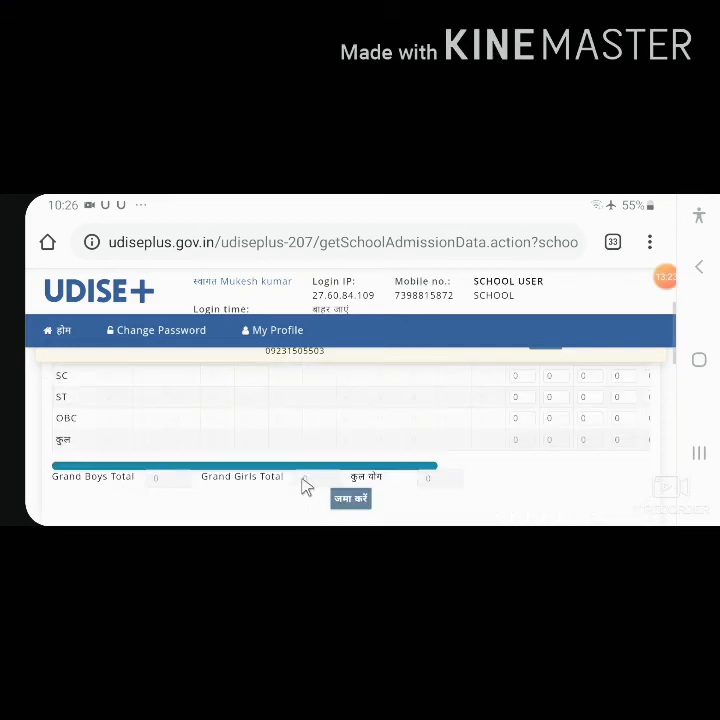
scroll(340, 465, "down", 5)
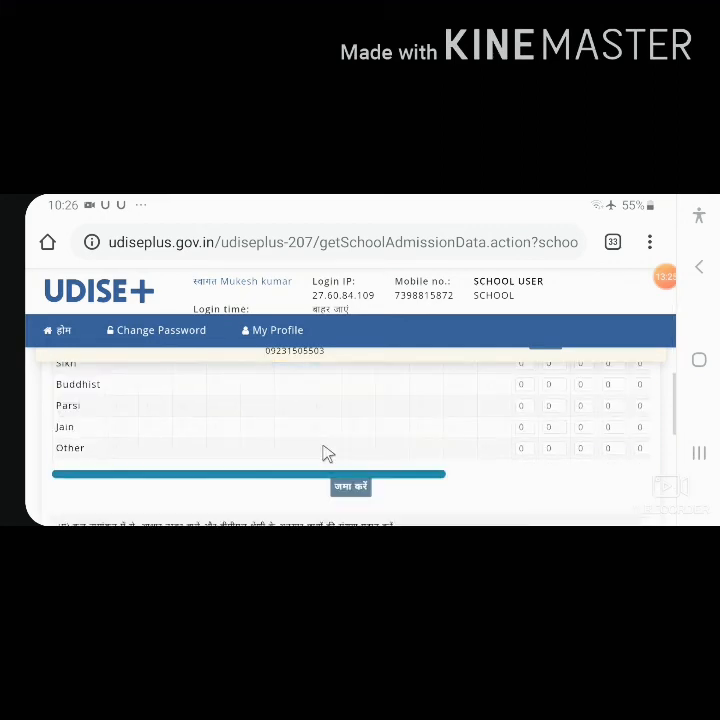
scroll(350, 455, "down", 5)
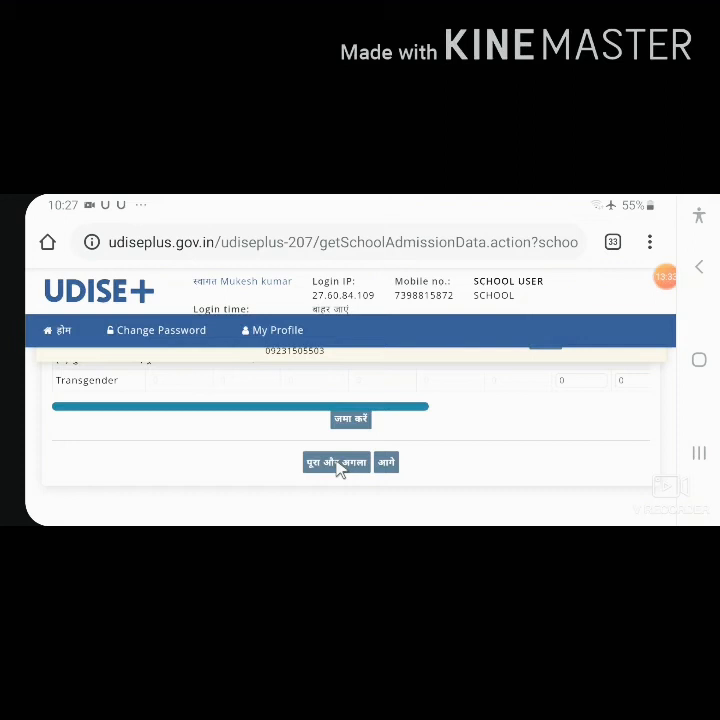
left_click(386, 462)
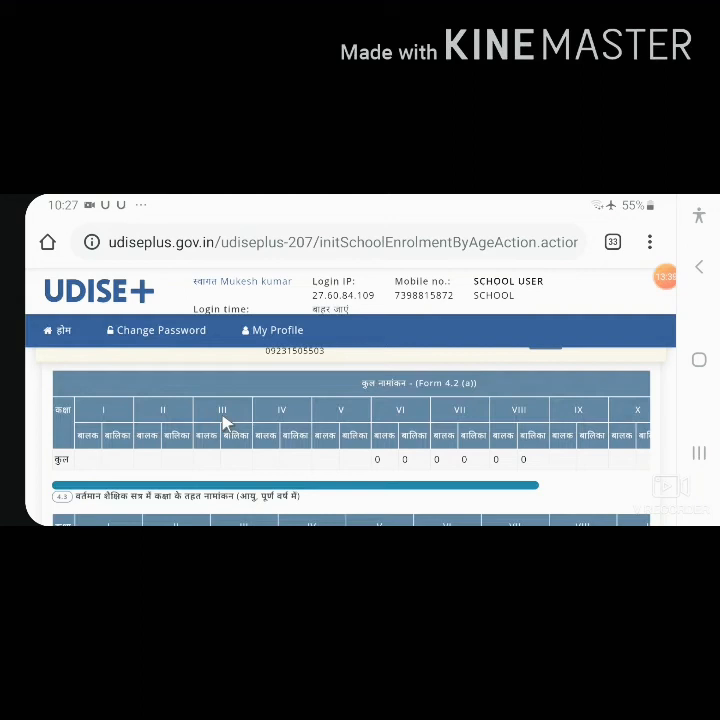
Step: Examine the Form 4.2 (a) total enrolment summary and the class and age layout of the 4.3 age-wise table
scroll(224, 424, "down", 1)
scroll(224, 424, "up", 1)
scroll(452, 466, "down", 1)
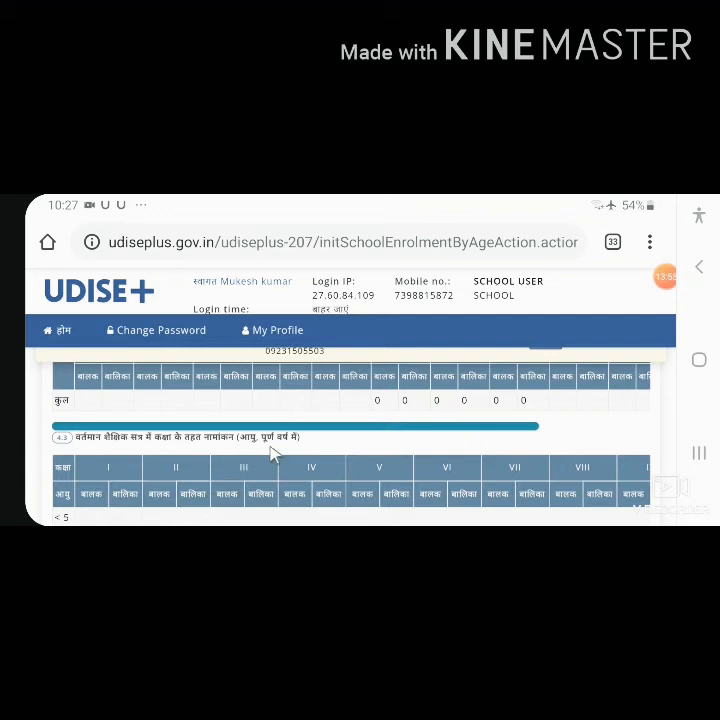
scroll(273, 455, "down", 1)
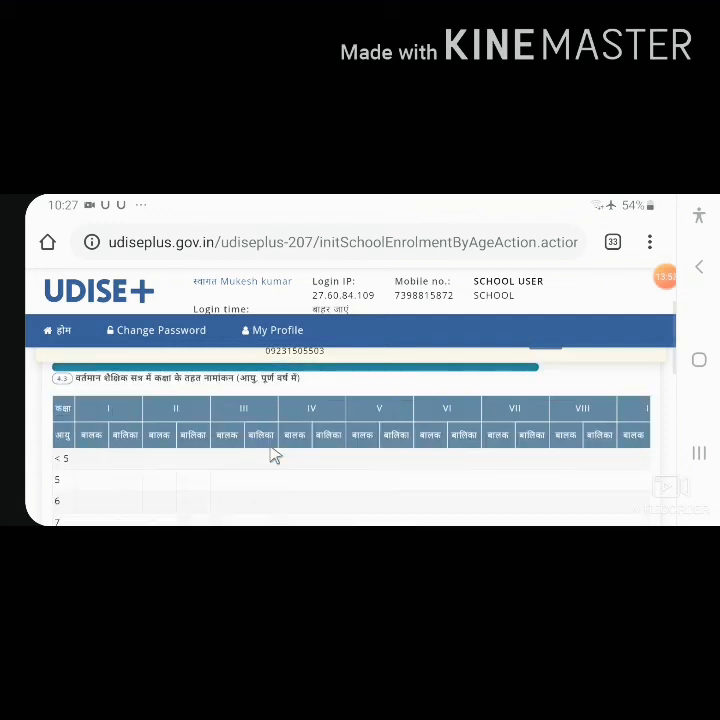
scroll(273, 455, "down", 1)
scroll(275, 455, "down", 1)
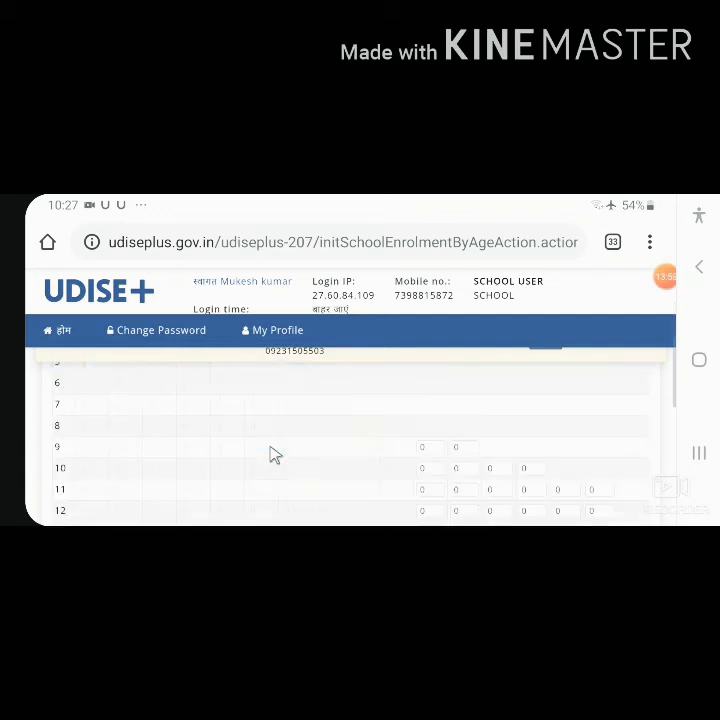
scroll(275, 455, "up", 1)
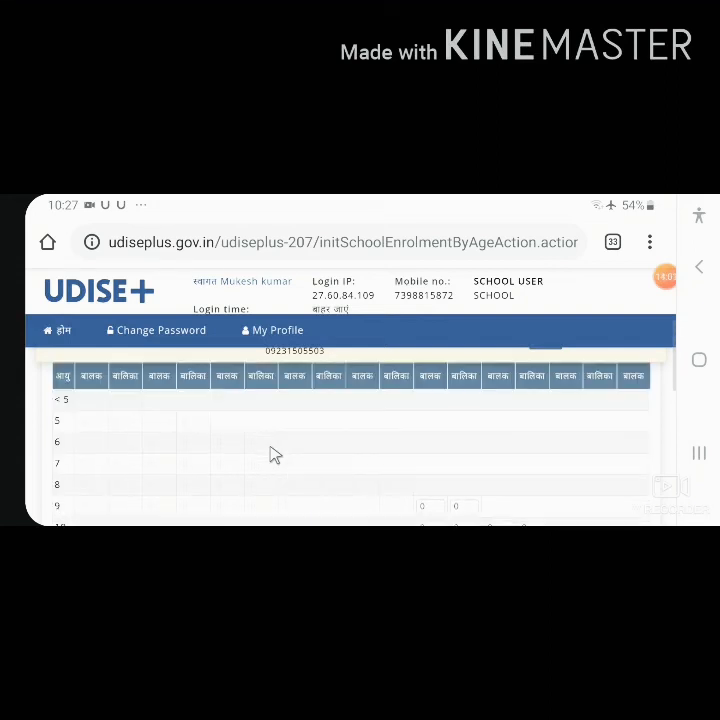
Step: Check the 4.3 age rows from 9 upward for classes VI to VIII and the total row, and proceed to form 4.4 without saving
scroll(345, 478, "down", 1)
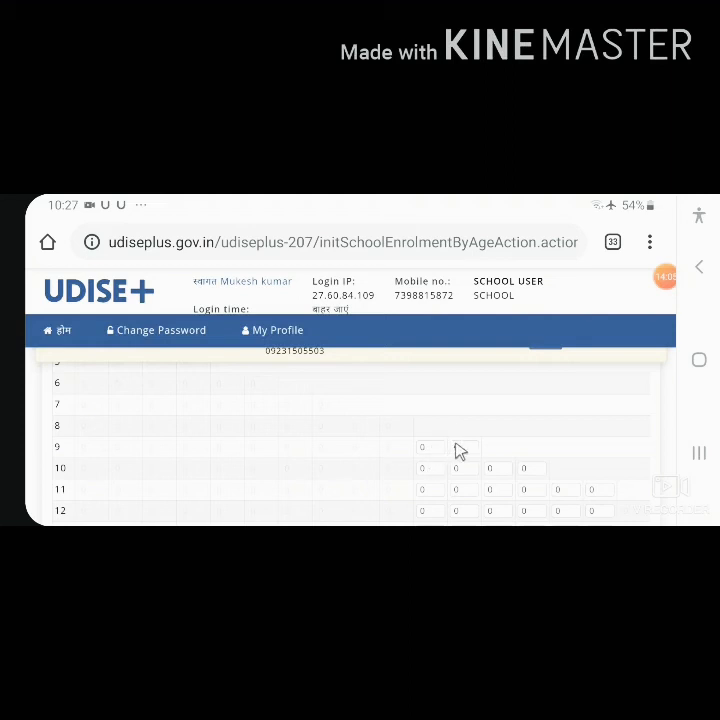
scroll(540, 487, "down", 1)
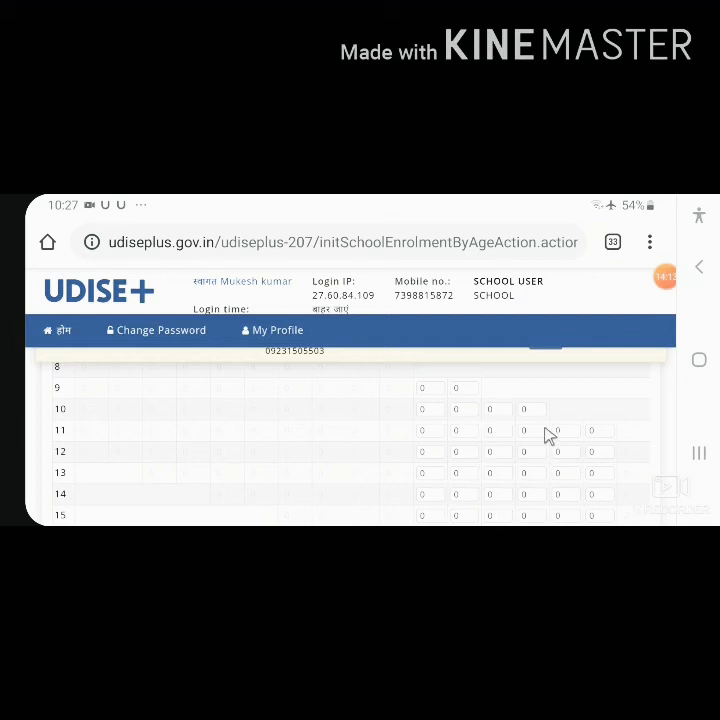
scroll(550, 456, "up", 5)
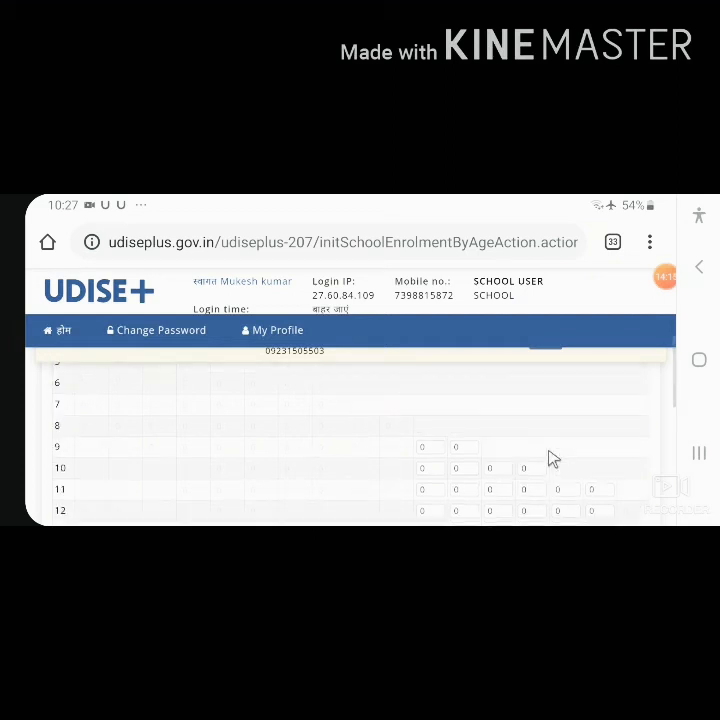
scroll(548, 457, "down", 1)
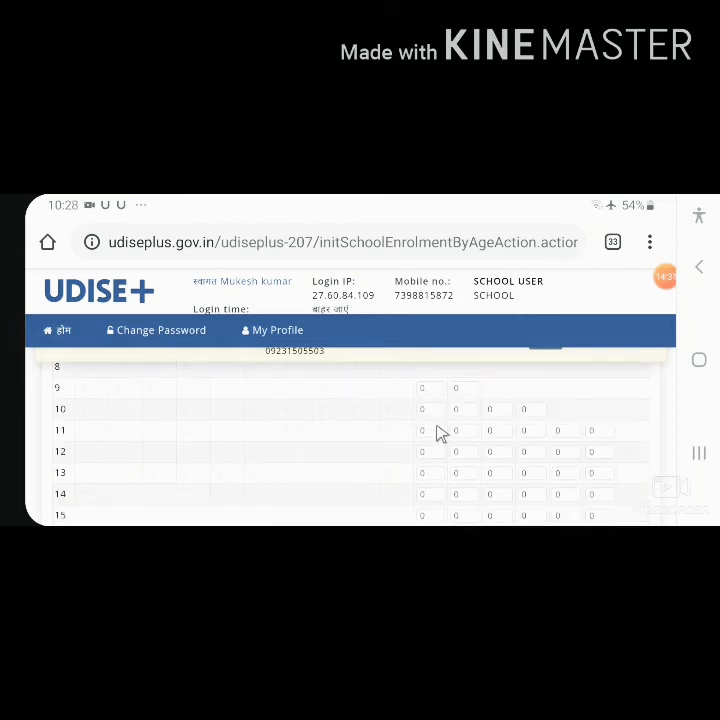
scroll(437, 433, "up", 1)
scroll(440, 434, "down", 3)
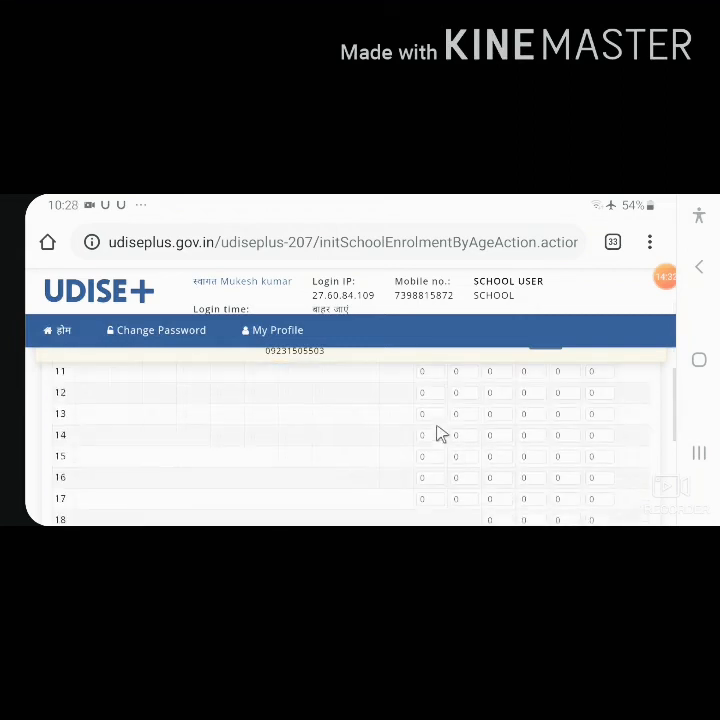
scroll(598, 450, "down", 4)
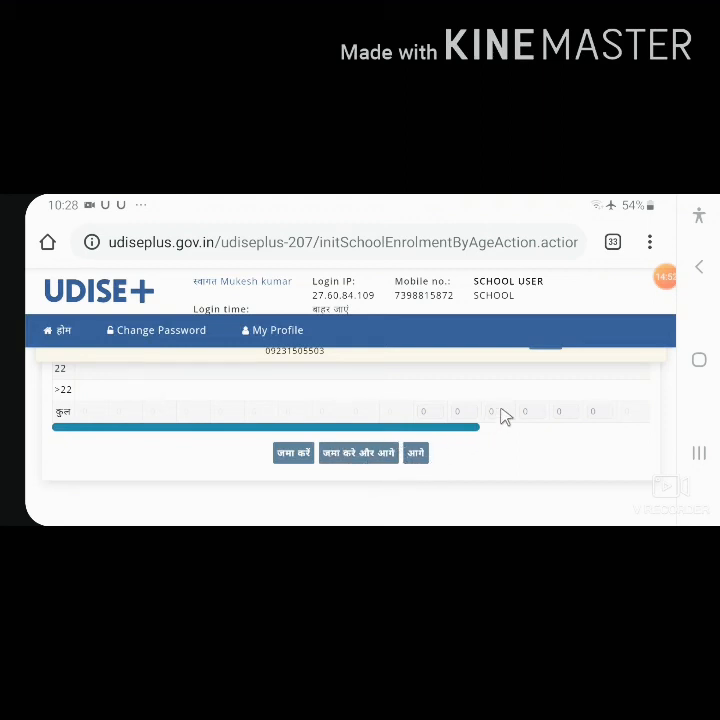
left_click(415, 453)
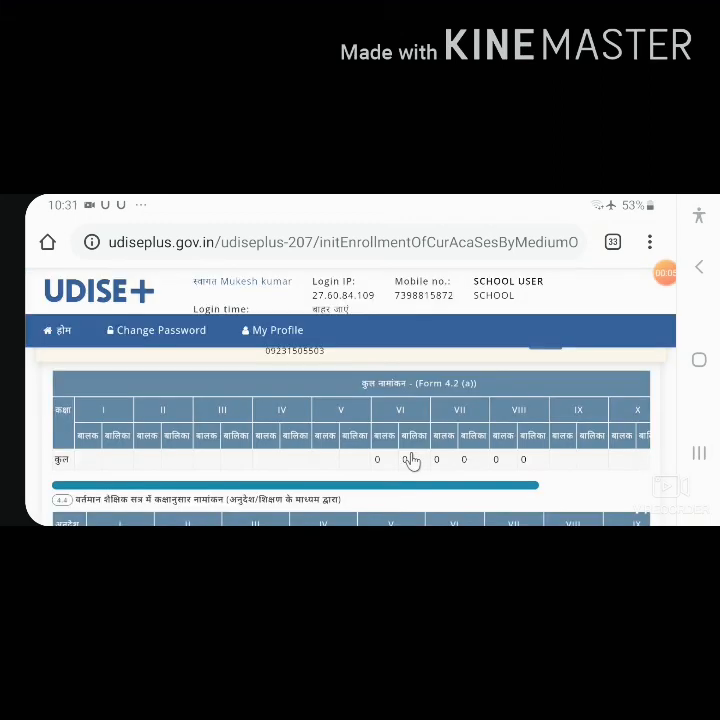
Step: Check the Hindi row of the 4.4 enrolment by medium of instruction and proceed to the repeaters form without saving
mouse_move(411, 461)
left_mouse_down()
mouse_move(415, 419)
mouse_move(412, 460)
left_mouse_up()
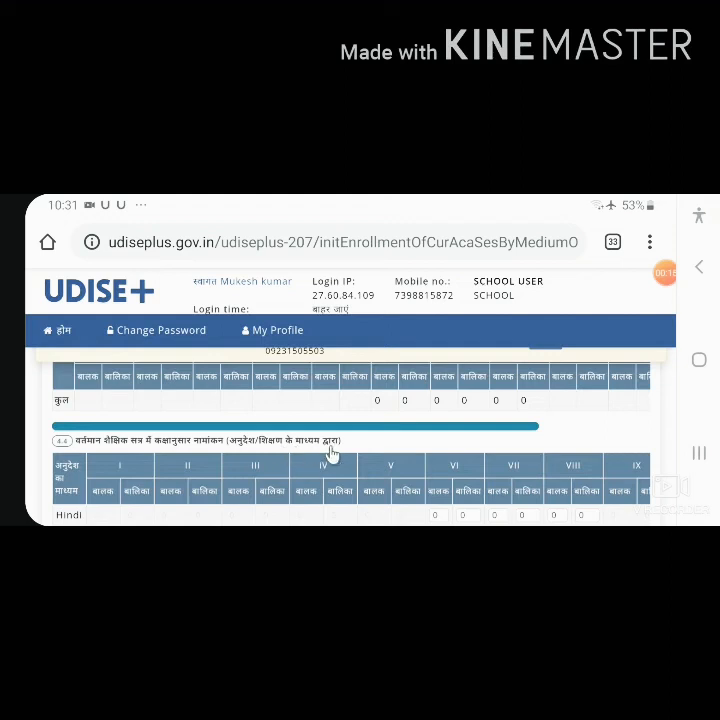
scroll(333, 452, "down", 1)
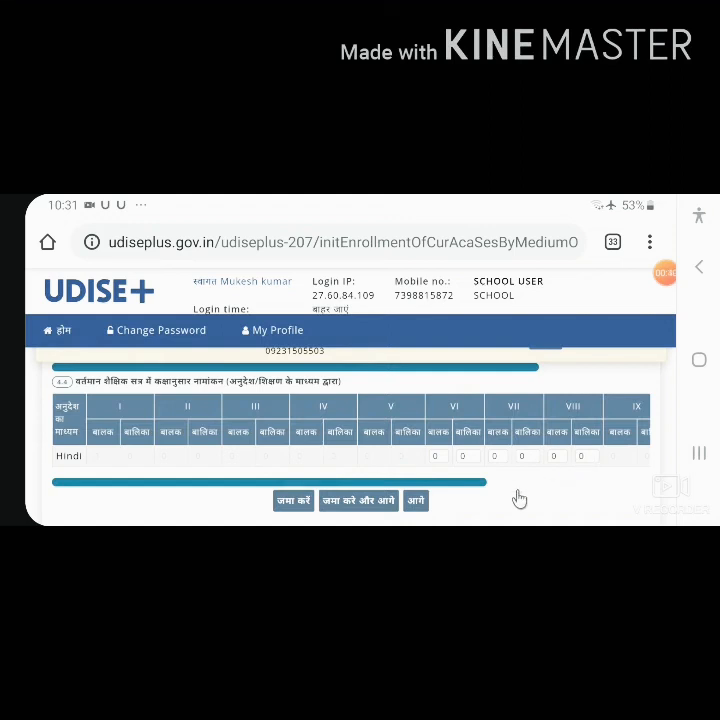
left_click(416, 500)
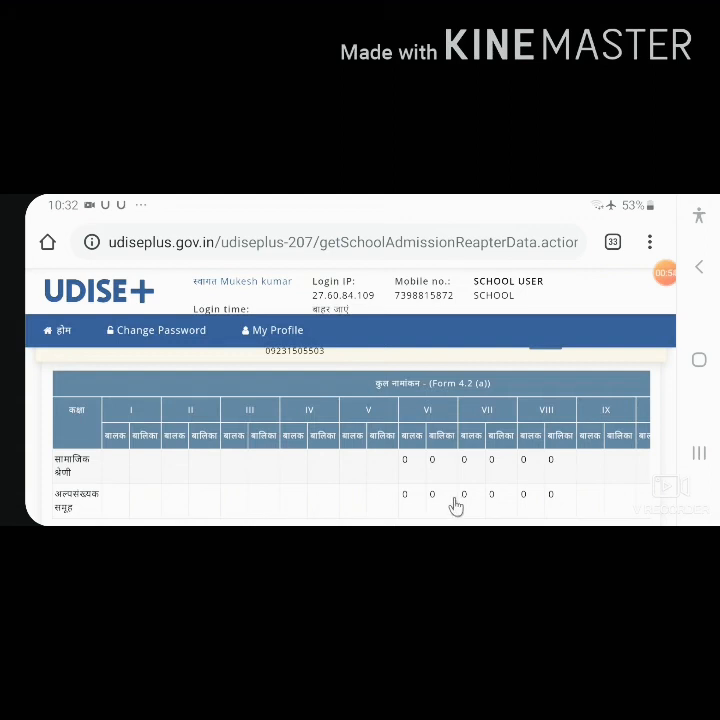
Step: Examine the 4.5 repeaters table by social category, from the General row to the total row
scroll(455, 507, "down", 5)
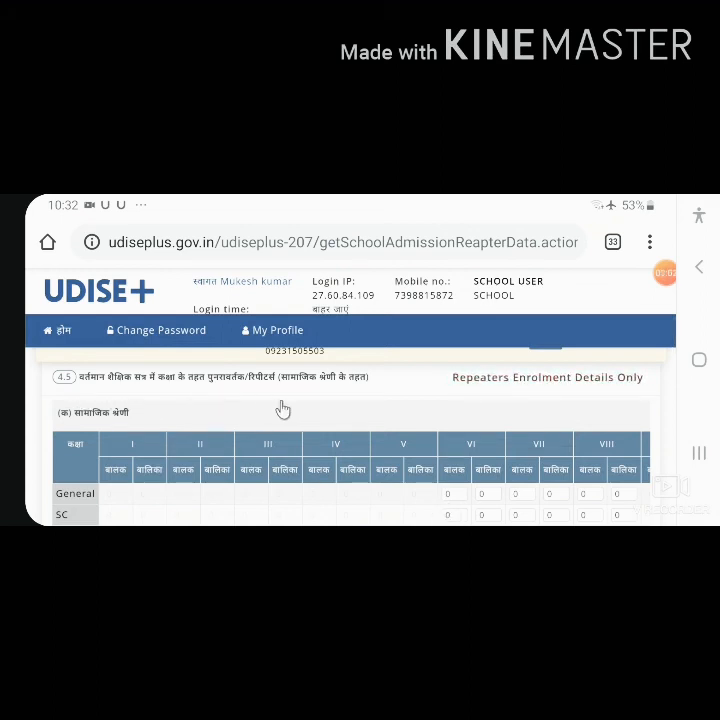
scroll(557, 456, "down", 1)
scroll(557, 456, "down", 3)
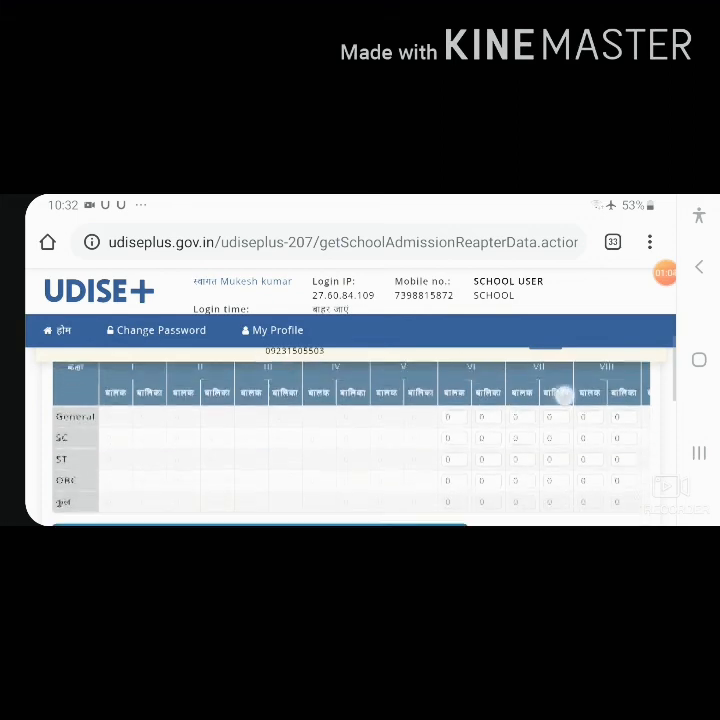
scroll(575, 385, "down", 1)
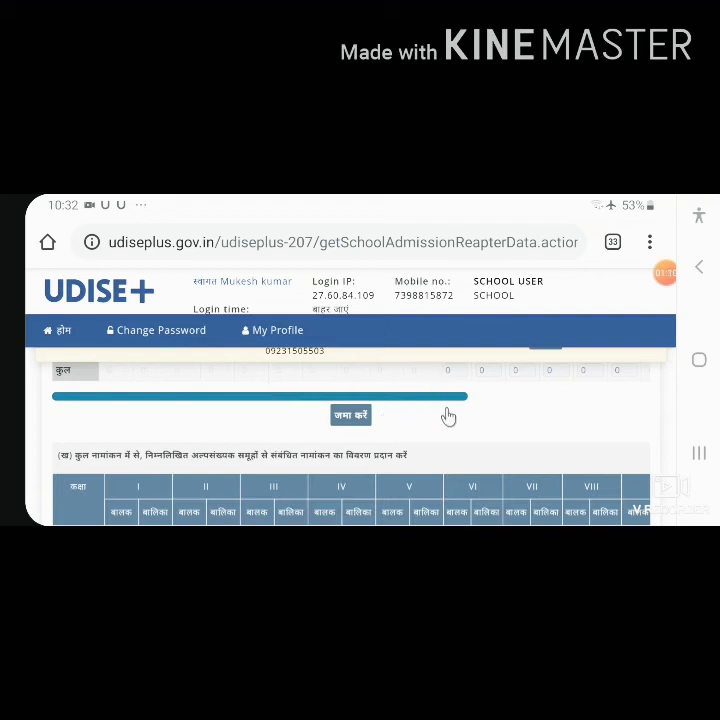
Step: Check the minority-group repeaters table from the Muslim row to the Other row and proceed to form 4.6 without saving
scroll(448, 417, "down", 1)
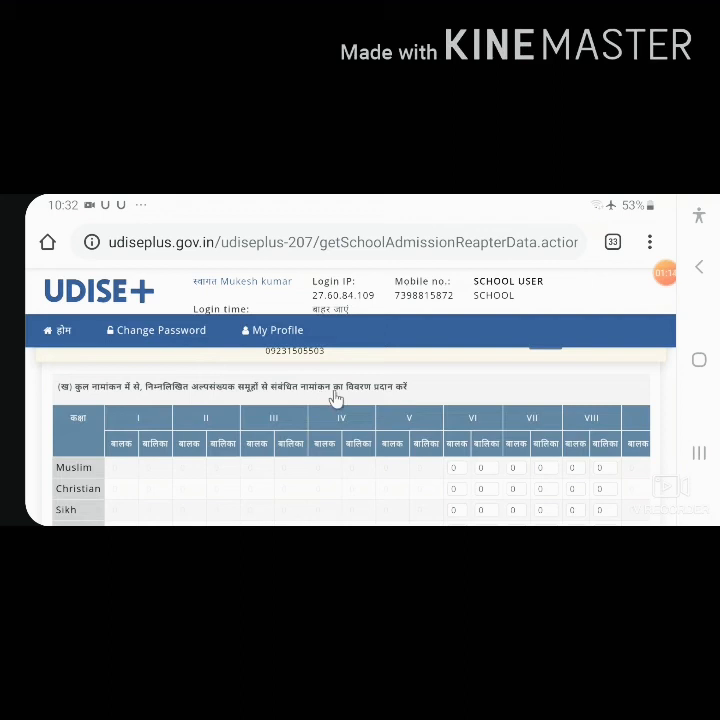
scroll(541, 455, "down", 1)
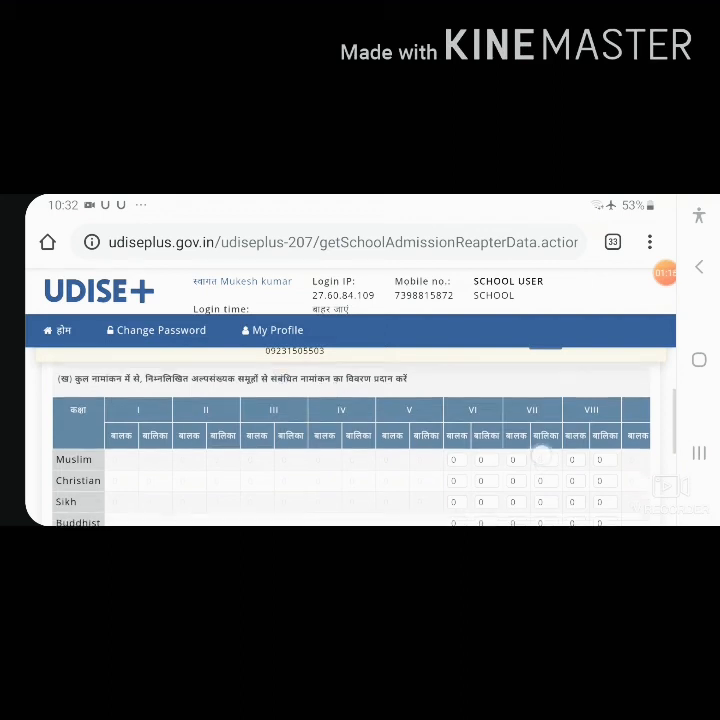
scroll(543, 445, "up", 1)
scroll(540, 413, "up", 5)
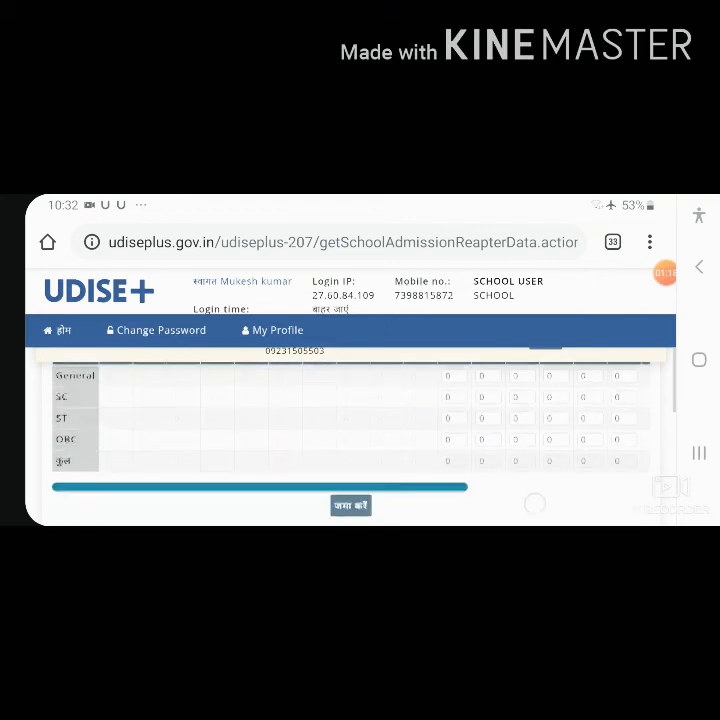
scroll(513, 430, "down", 5)
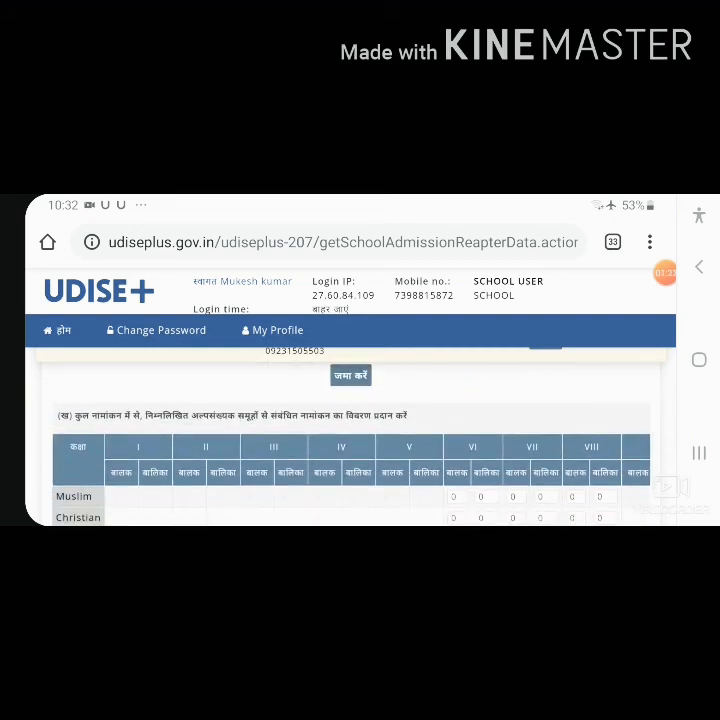
scroll(540, 440, "down", 2)
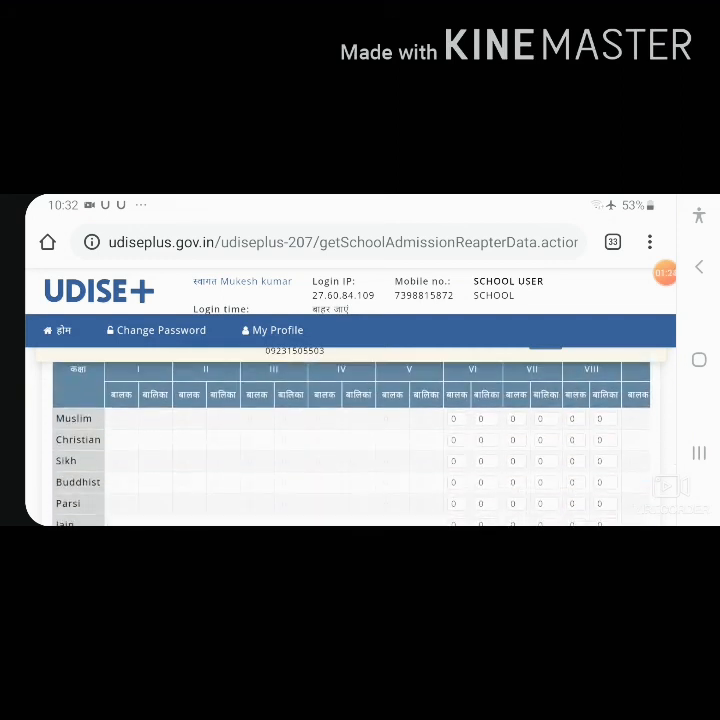
scroll(565, 437, "down", 1)
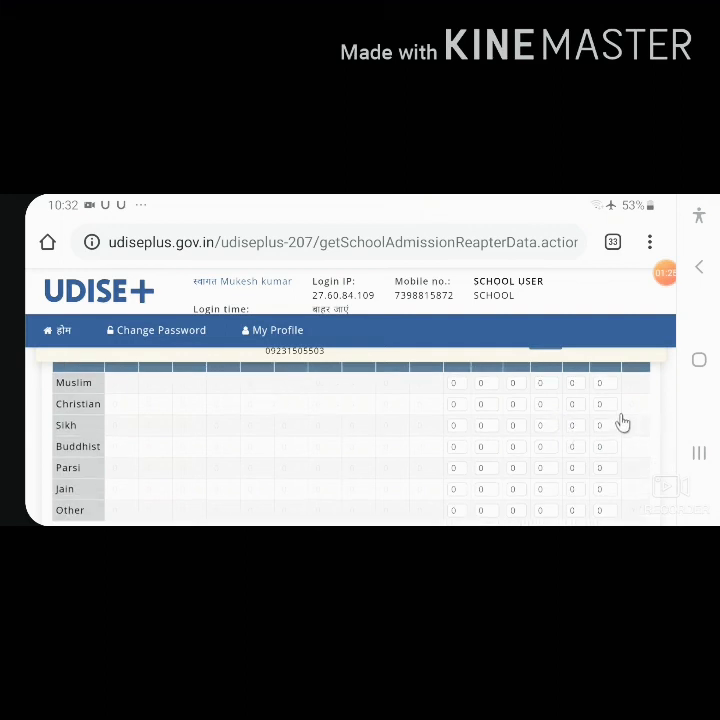
scroll(617, 419, "down", 3)
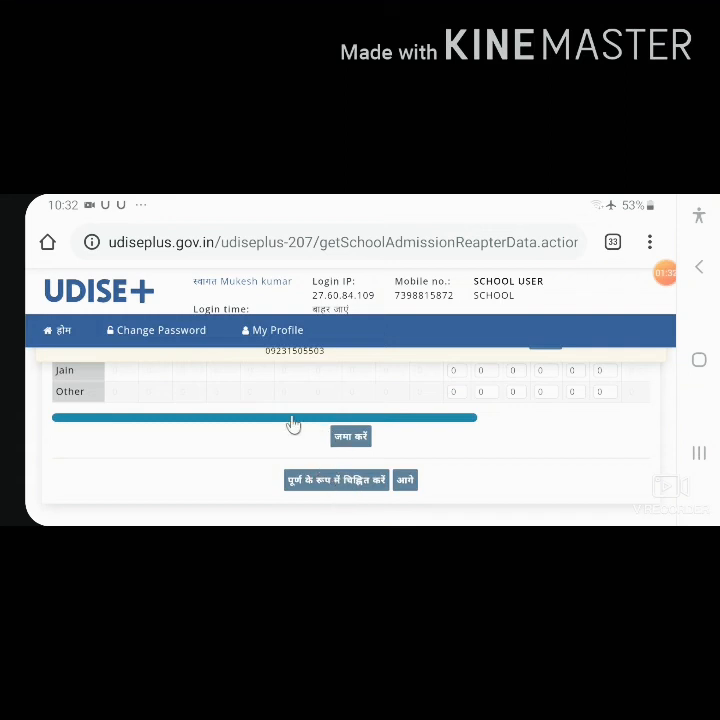
left_click(404, 480)
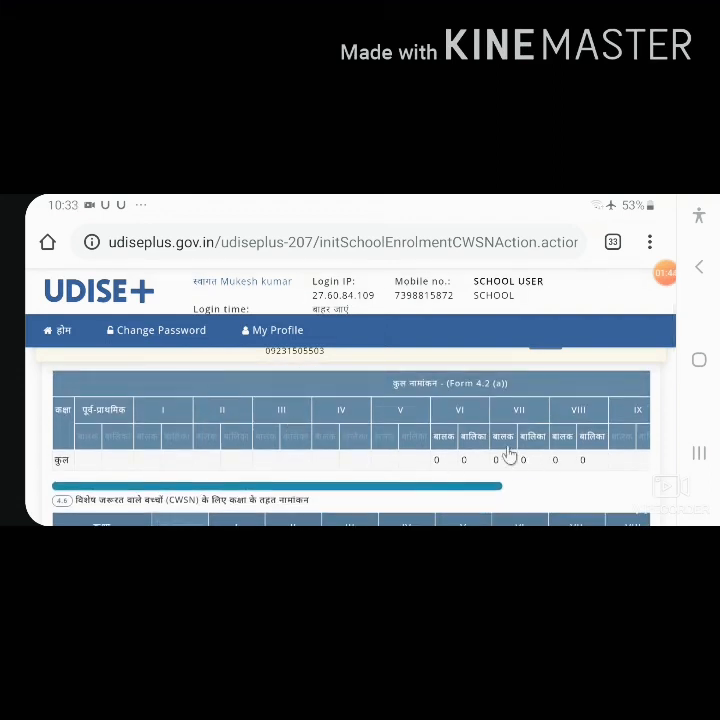
Step: Check the 4.6 CWSN enrolment table by disability type, from Blindness to the total row, then save it and proceed to the next form
scroll(405, 395, "down", 5)
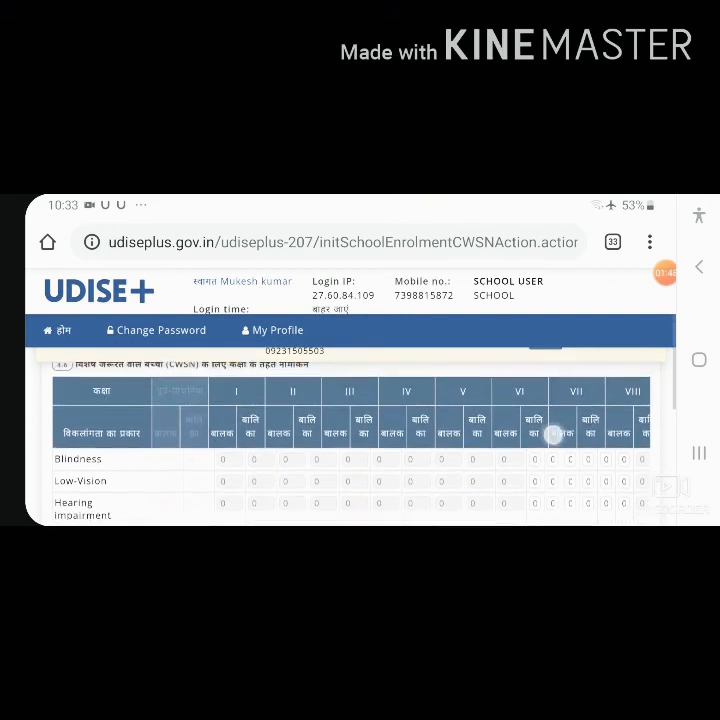
scroll(553, 417, "up", 1)
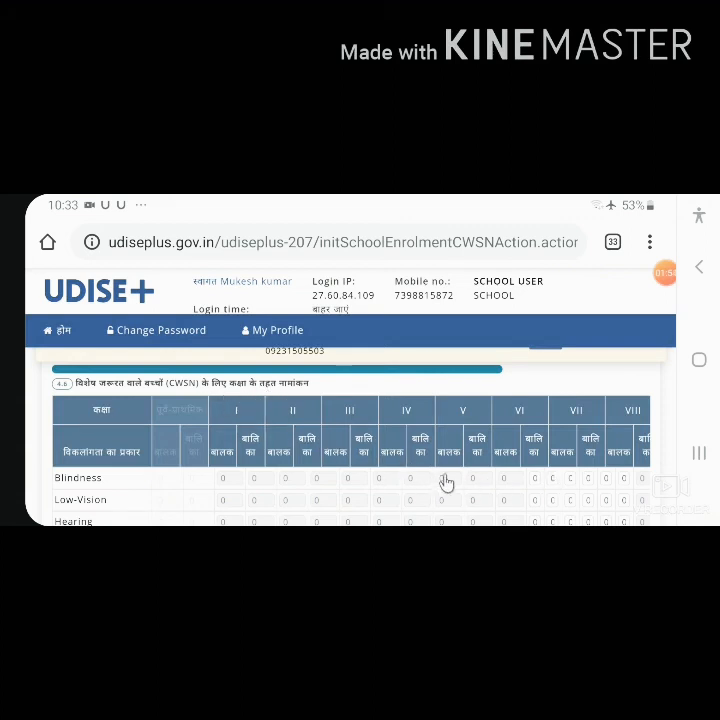
scroll(420, 476, "down", 2)
scroll(420, 476, "up", 2)
scroll(420, 476, "down", 2)
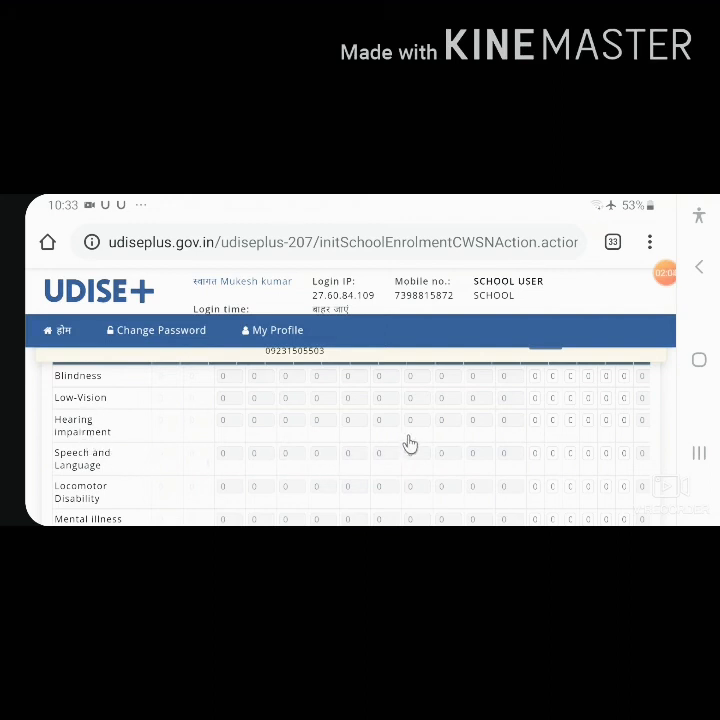
scroll(580, 482, "down", 3)
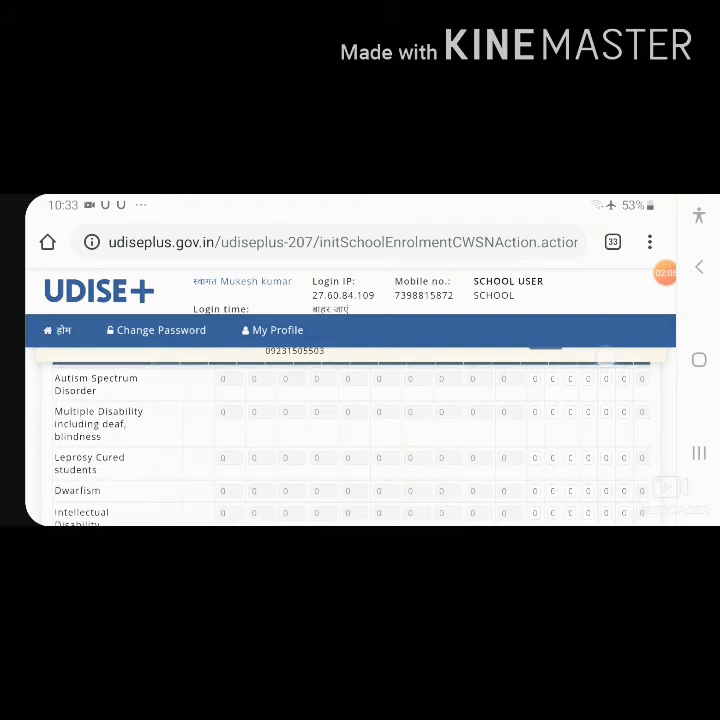
scroll(350, 440, "down", 5)
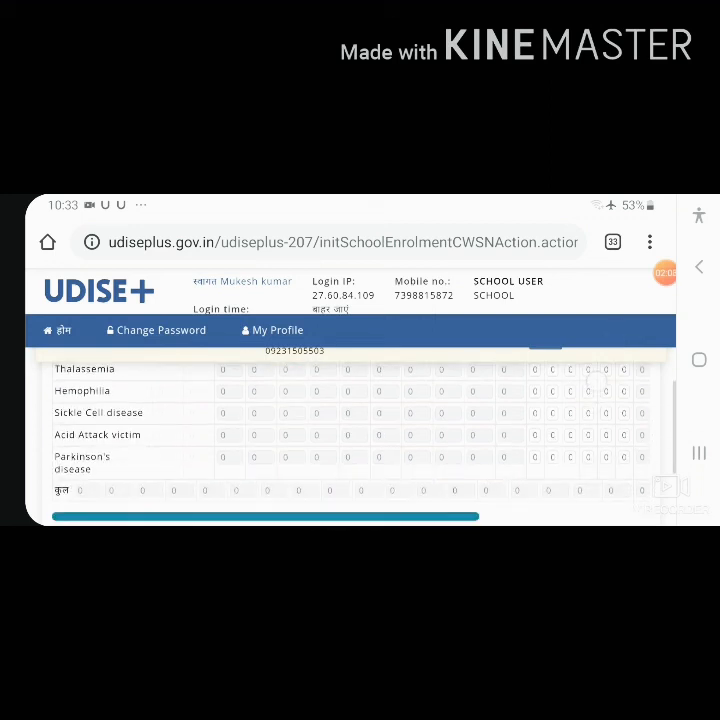
scroll(421, 447, "up", 1)
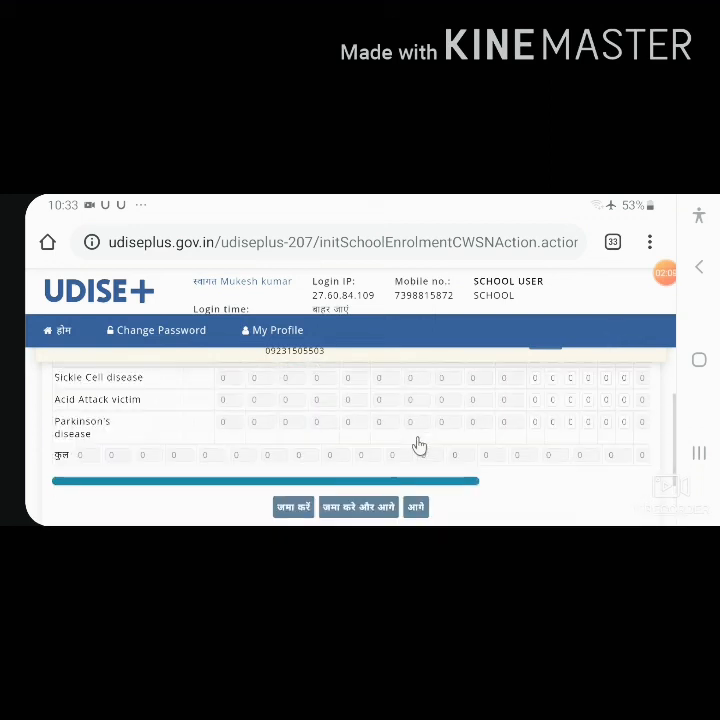
left_click(343, 508)
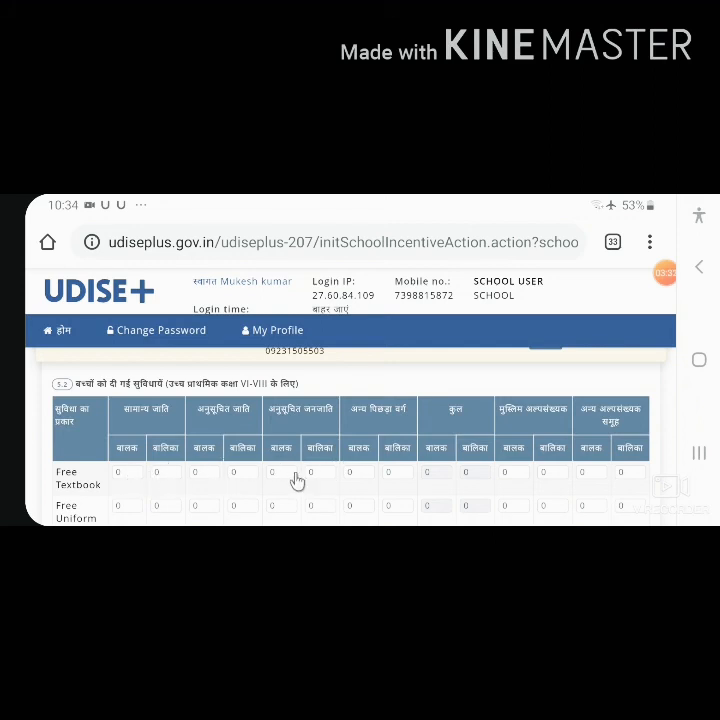
Step: Check the 5.2 facilities for classes VI-VIII from Free Textbook to Bicycle, mark the form complete and proceed to form 5.3
scroll(355, 474, "down", 2)
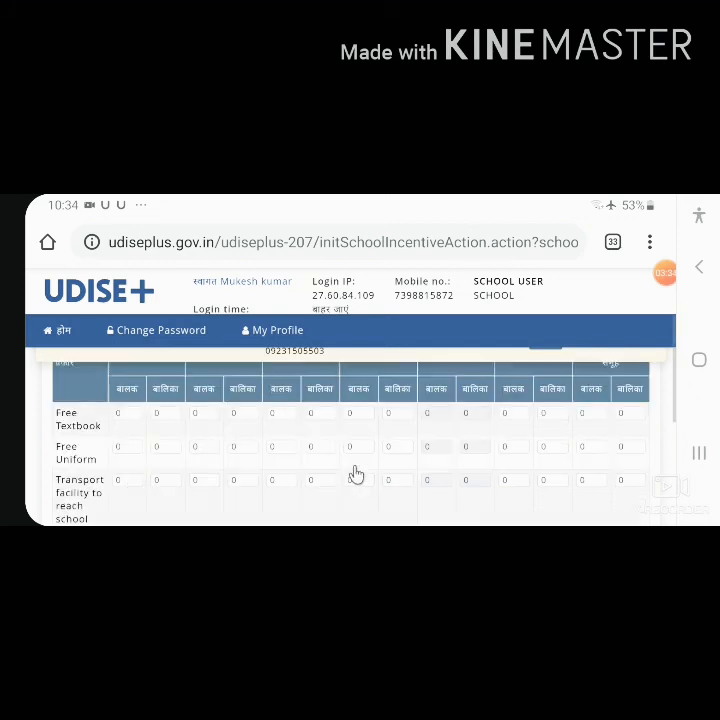
scroll(355, 474, "up", 1)
scroll(88, 467, "down", 1)
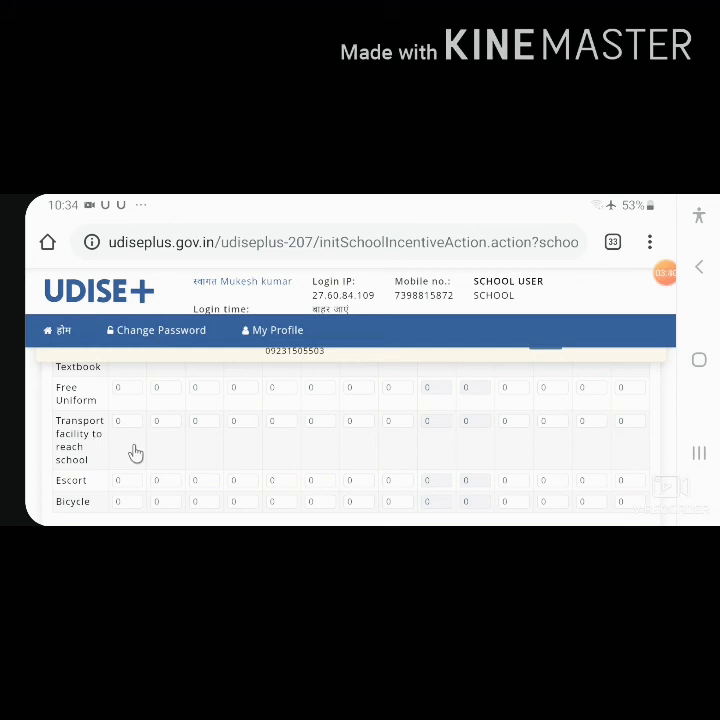
scroll(135, 454, "down", 1)
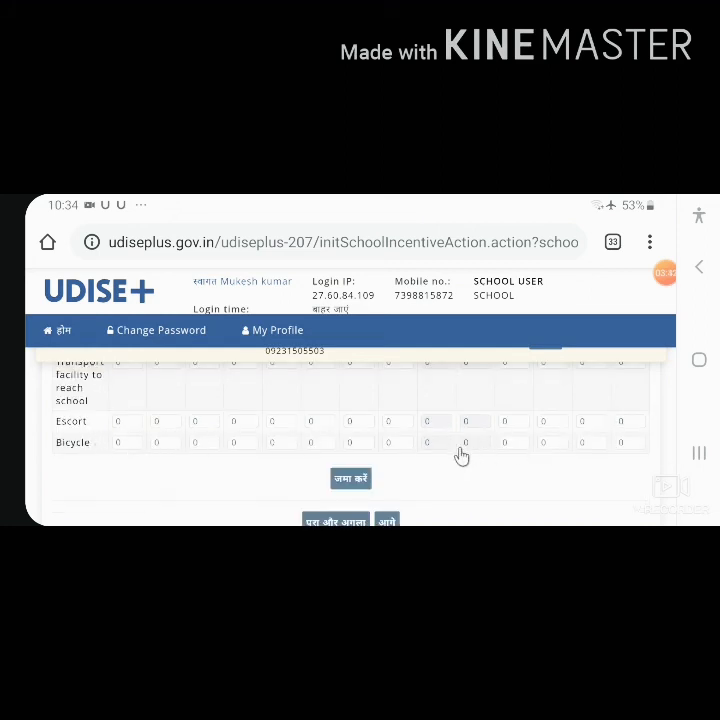
scroll(362, 482, "down", 1)
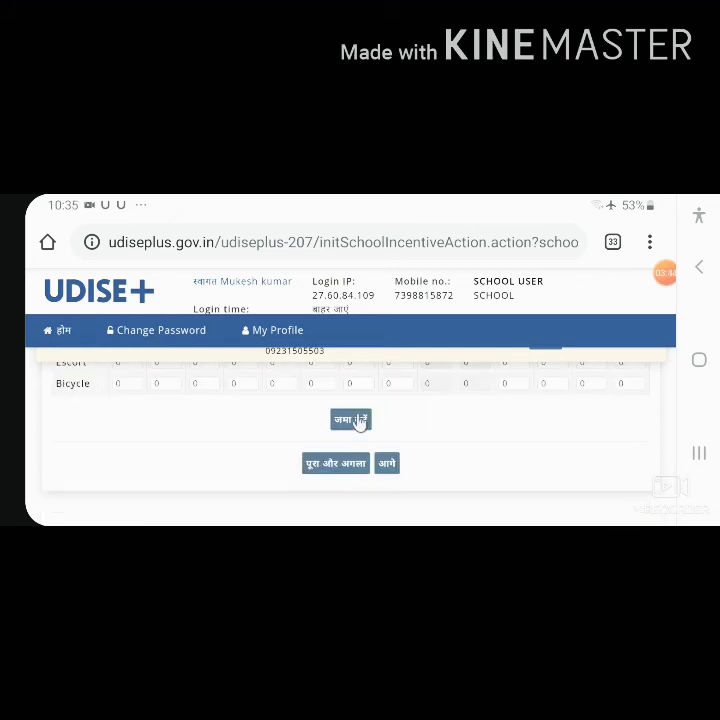
left_click(316, 472)
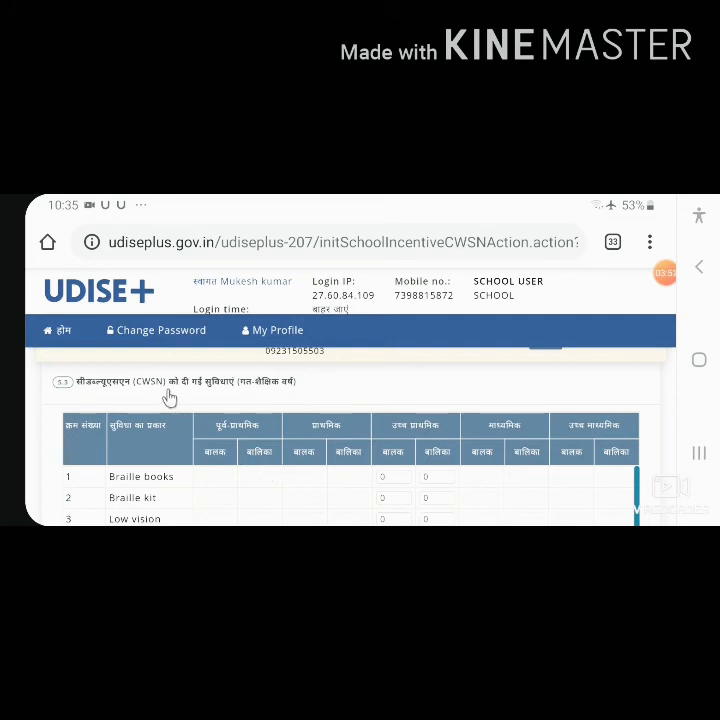
Step: Check the 5.3 facilities provided to CWSN, from Braille books to Stipend, and proceed to the annual examination results without saving
scroll(277, 428, "down", 1)
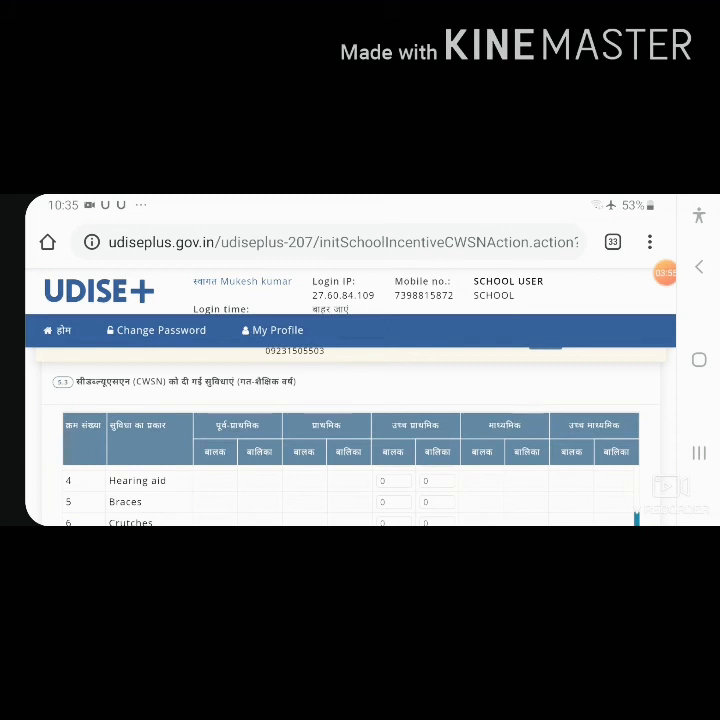
scroll(442, 495, "down", 4)
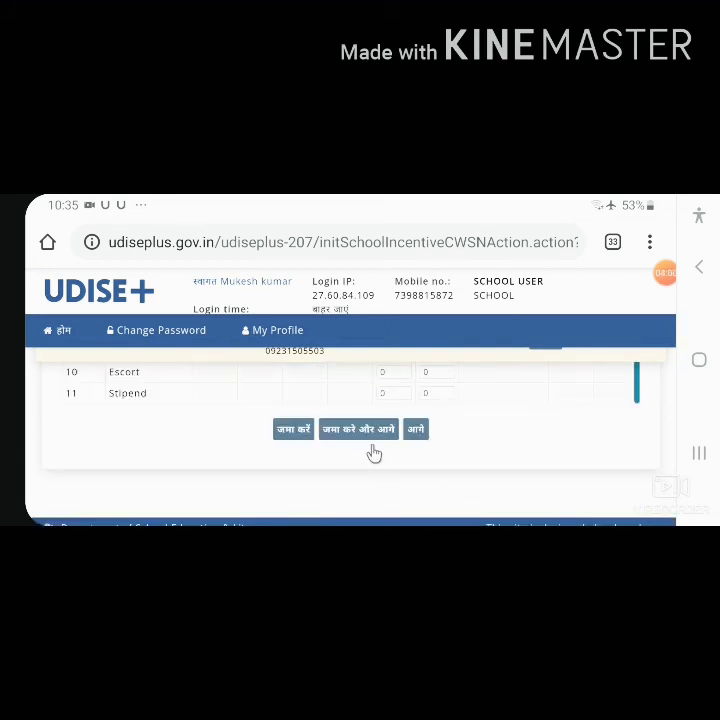
left_click(415, 429)
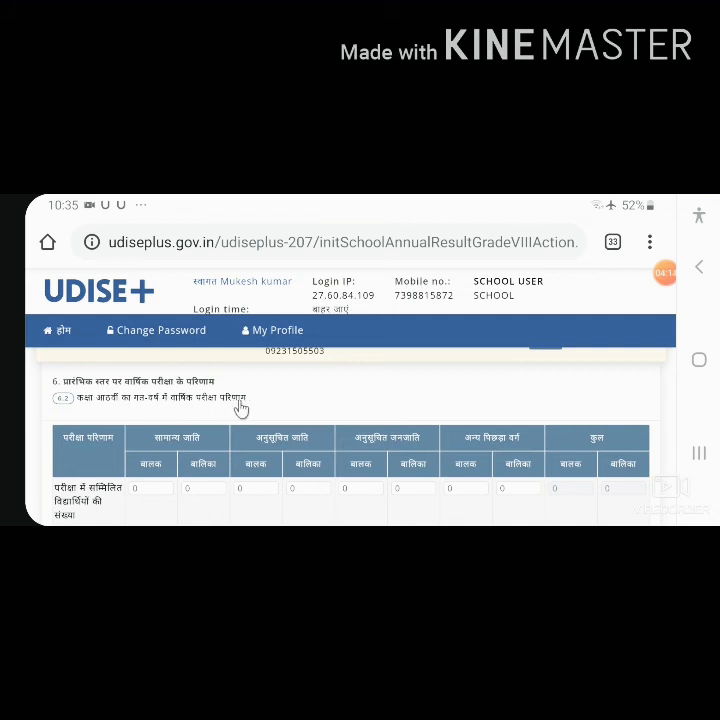
Step: Check the appeared, passed and >=60% rows of the 6.2 class VIII annual results and proceed to part 8 without saving
scroll(242, 426, "down", 2)
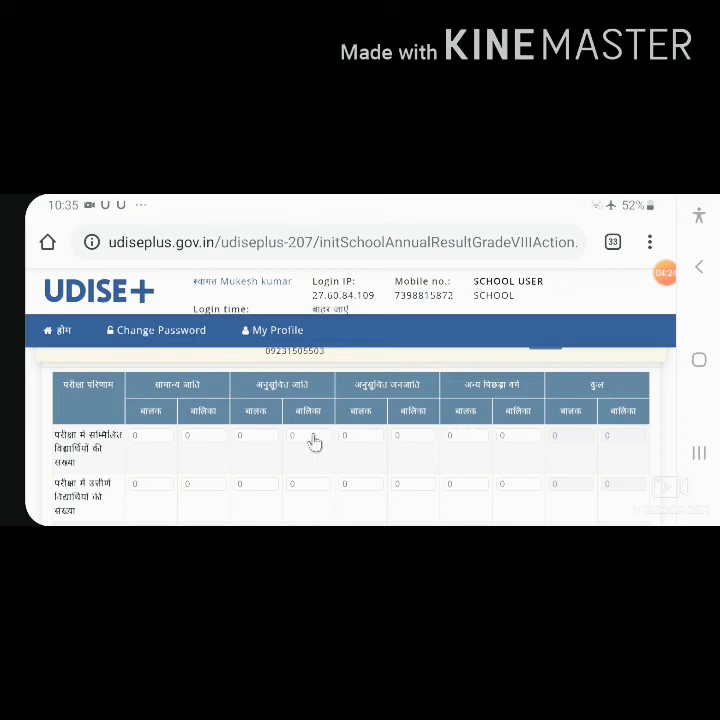
scroll(291, 441, "down", 2)
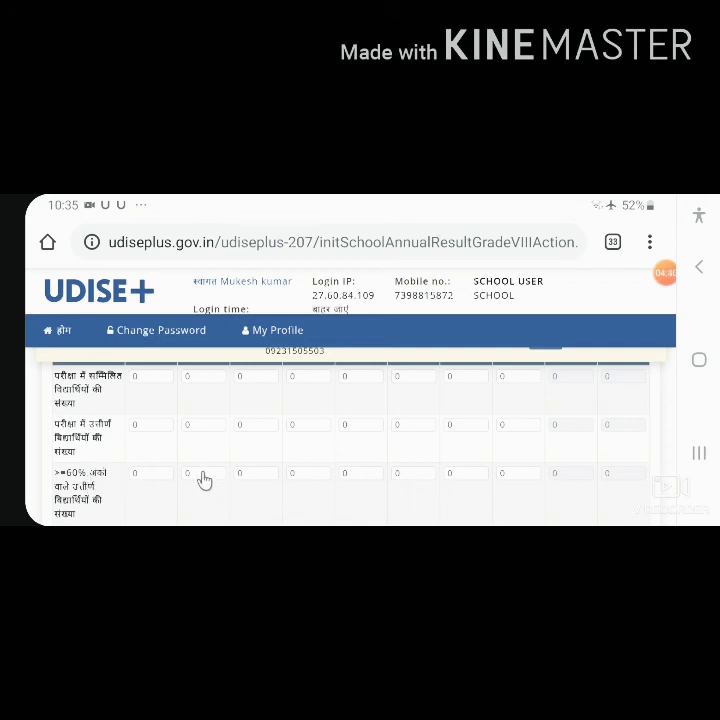
scroll(202, 482, "down", 3)
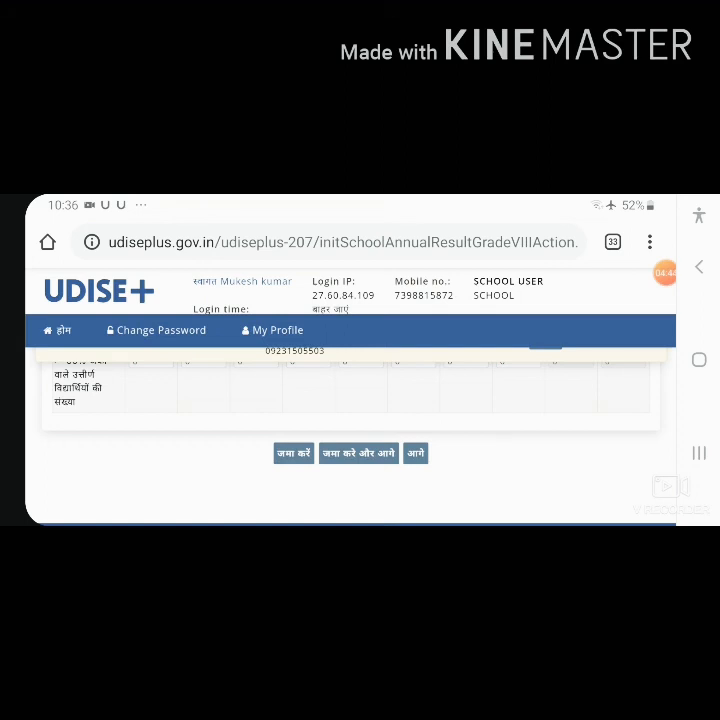
left_click(416, 453)
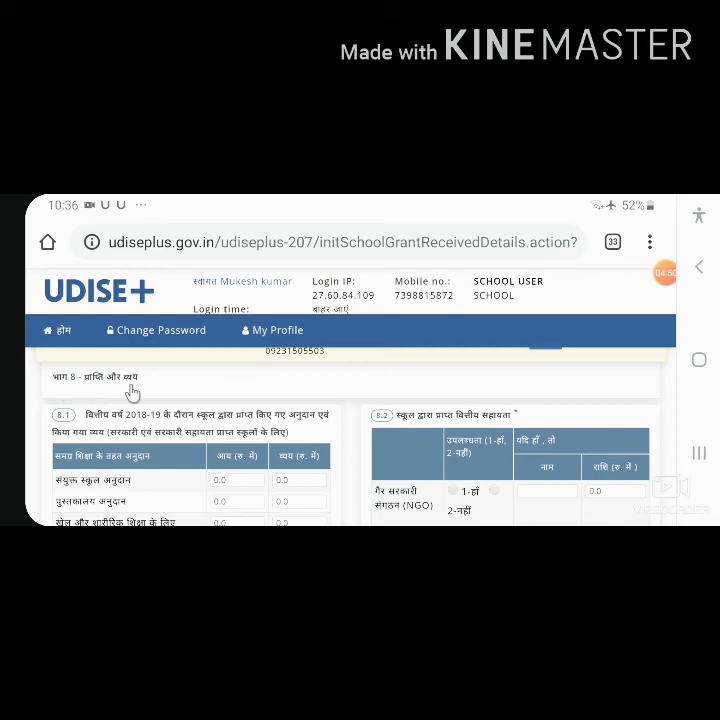
Step: Examine the part 8 receipts and expenditure form: the 8.1 grants, 8.2 financial assistance and 8.3 asset register questions
scroll(540, 415, "down", 2)
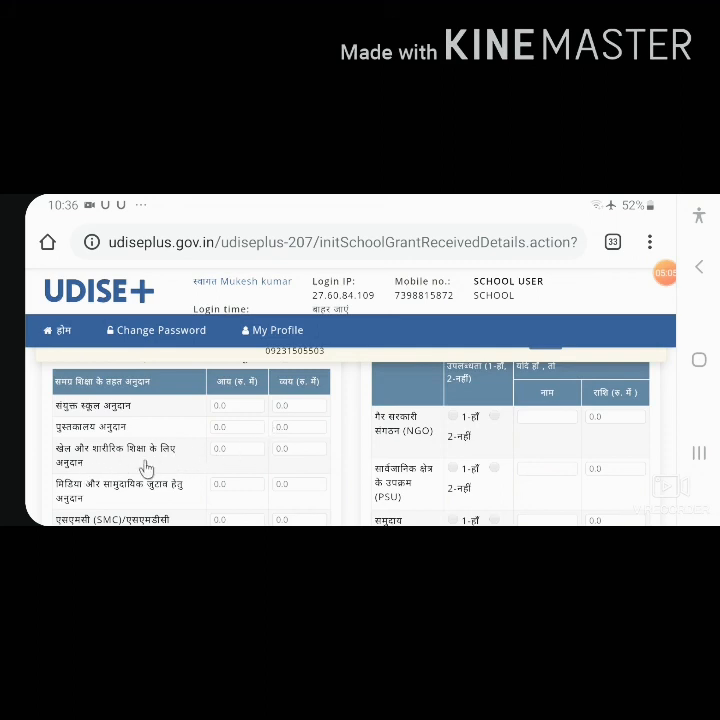
scroll(200, 464, "down", 1)
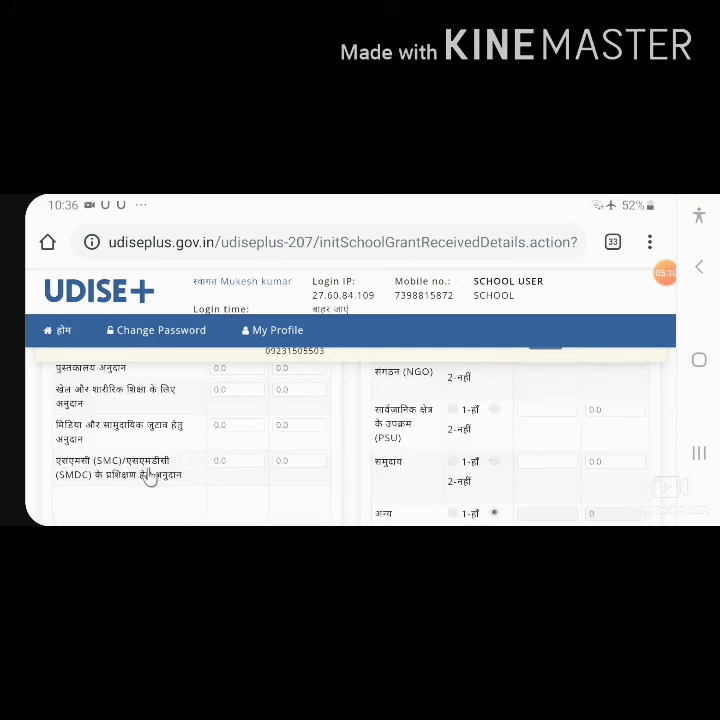
scroll(364, 474, "down", 2)
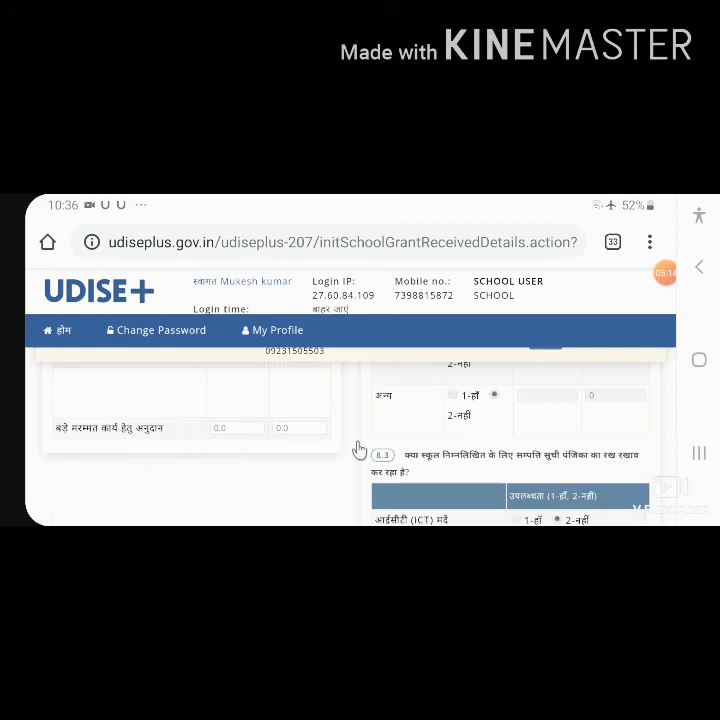
scroll(360, 450, "up", 1)
scroll(357, 450, "up", 2)
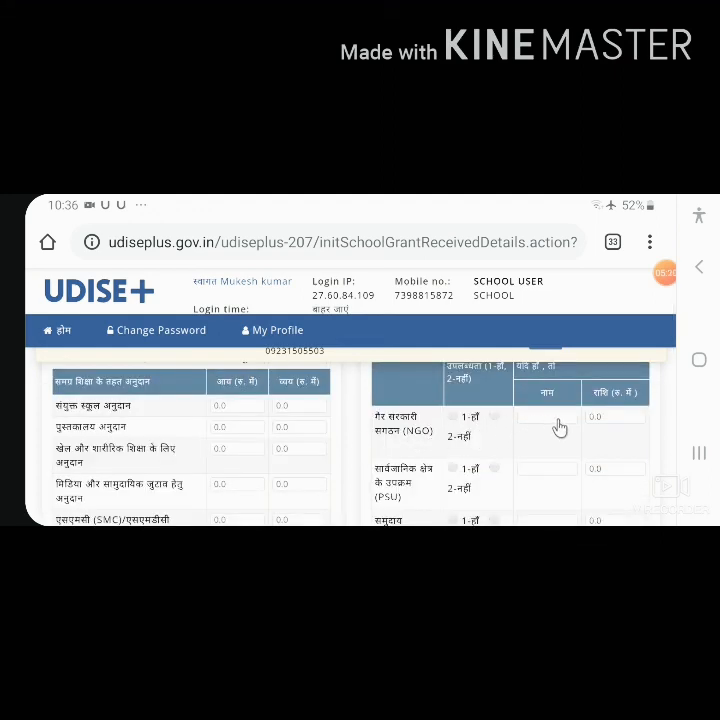
scroll(559, 428, "down", 3)
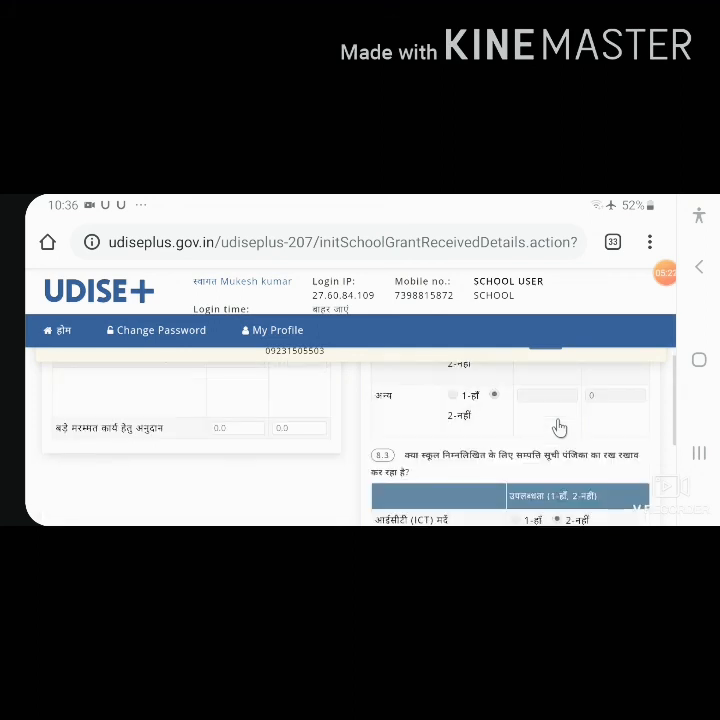
scroll(559, 428, "down", 2)
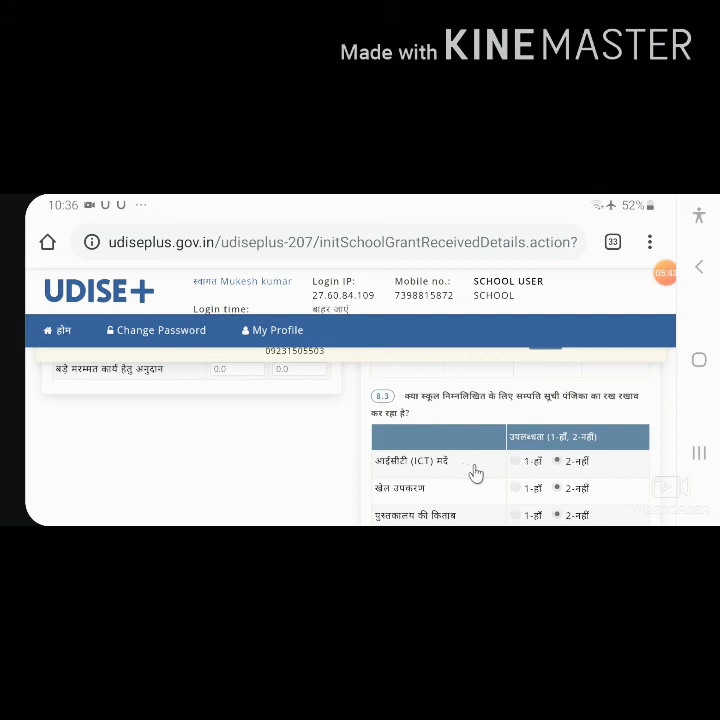
scroll(476, 473, "down", 2)
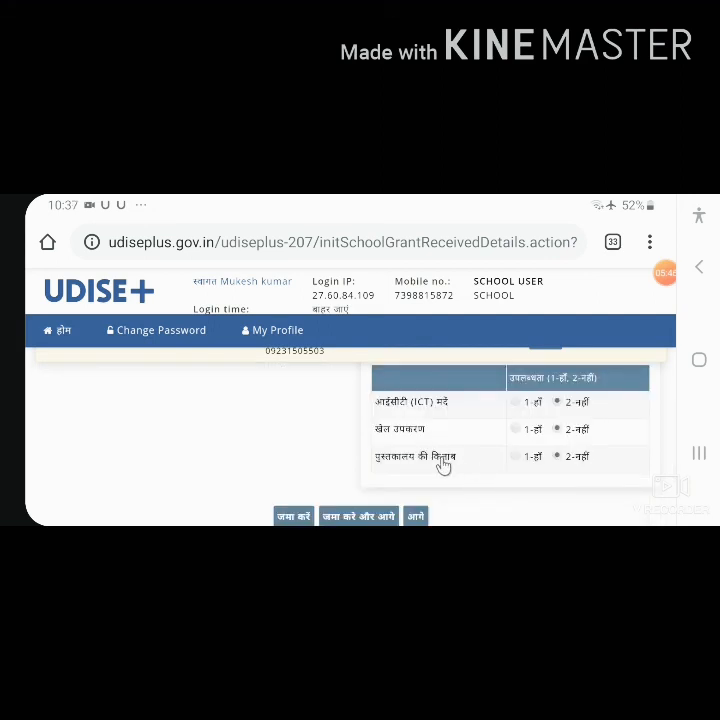
scroll(447, 455, "down", 2)
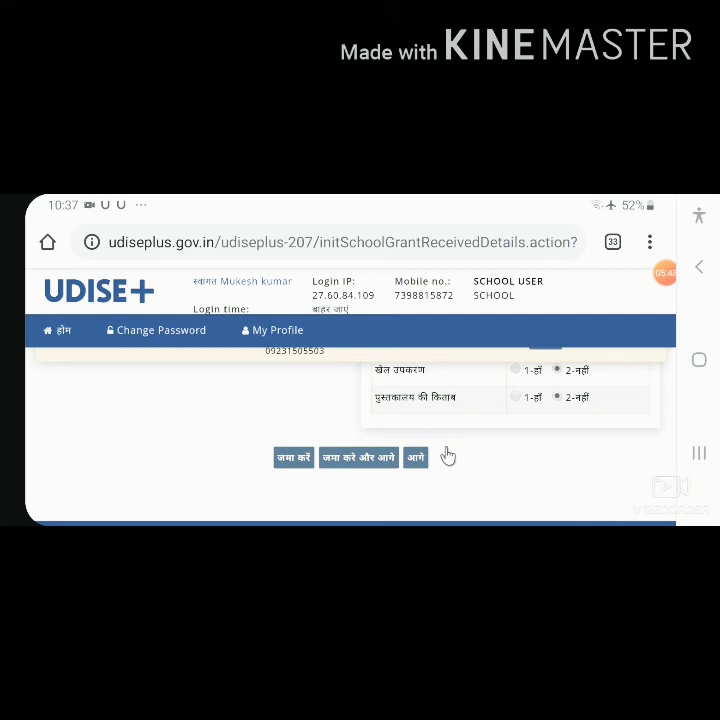
Step: Proceed from the part 8 form without saving and check the 10.1 PGI indicators and 10.2 other indicators
left_click(416, 457)
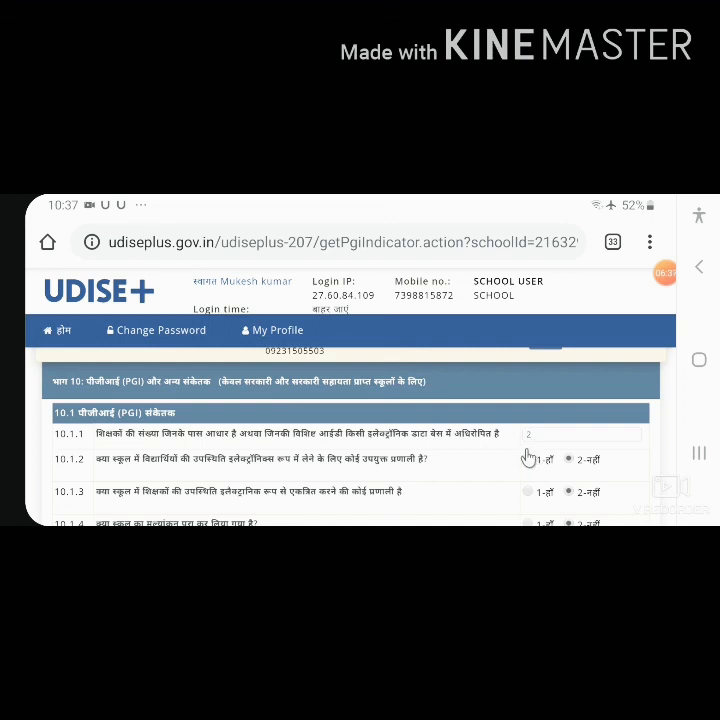
scroll(363, 472, "down", 1)
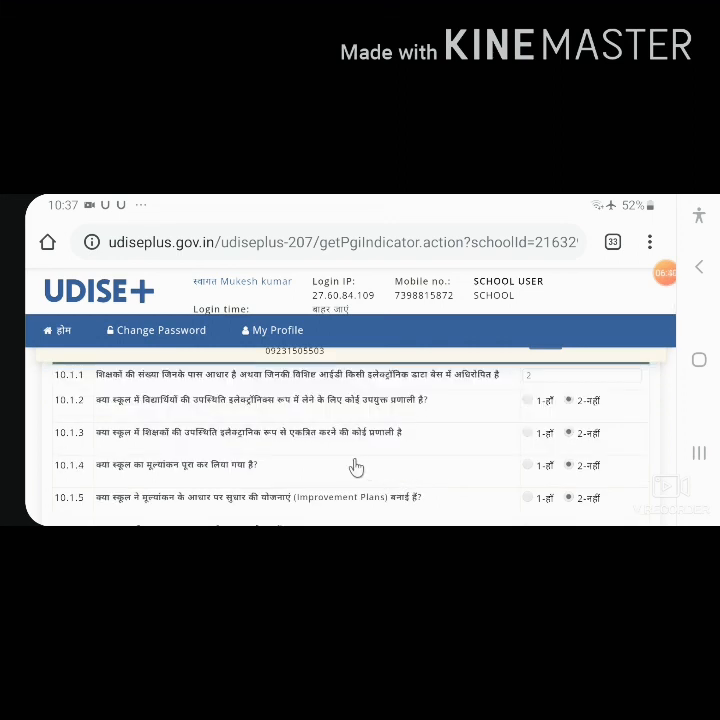
scroll(356, 467, "down", 1)
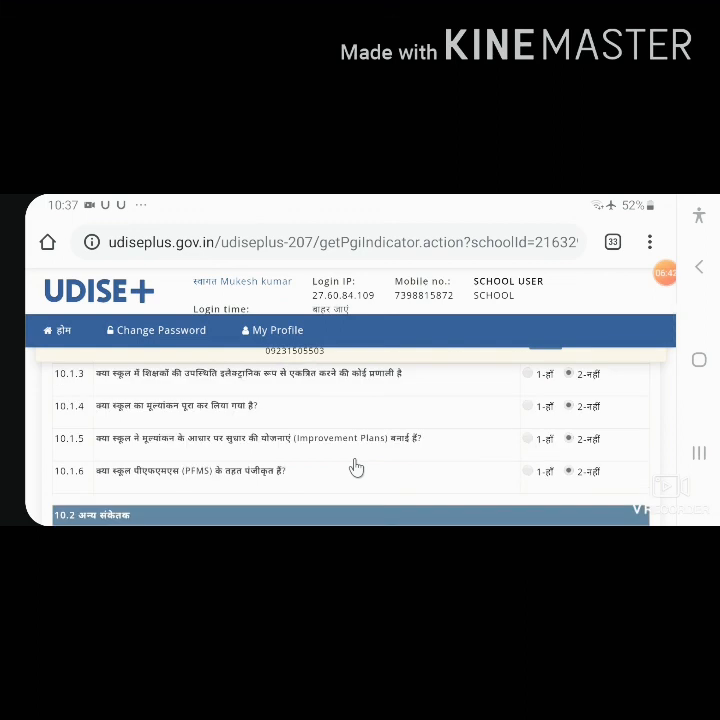
scroll(356, 467, "down", 1)
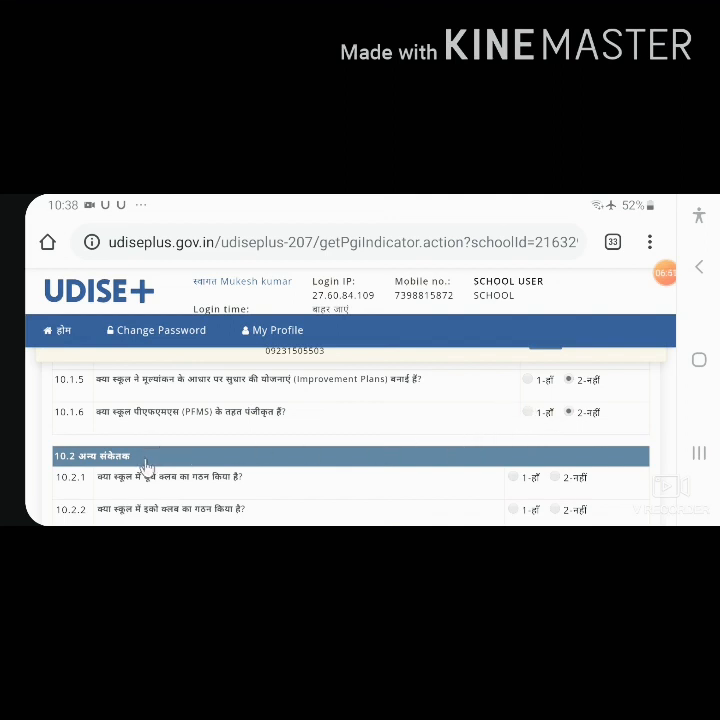
scroll(167, 480, "down", 1)
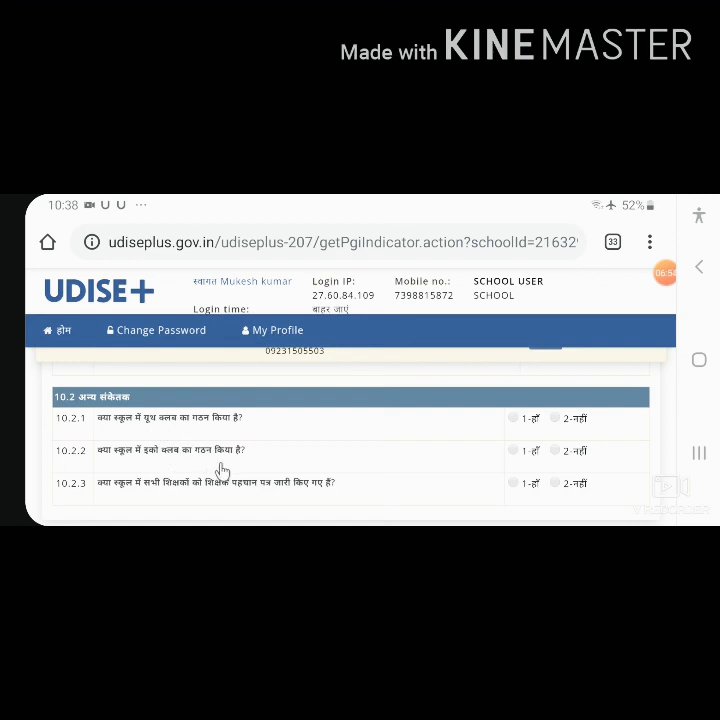
scroll(416, 482, "down", 2)
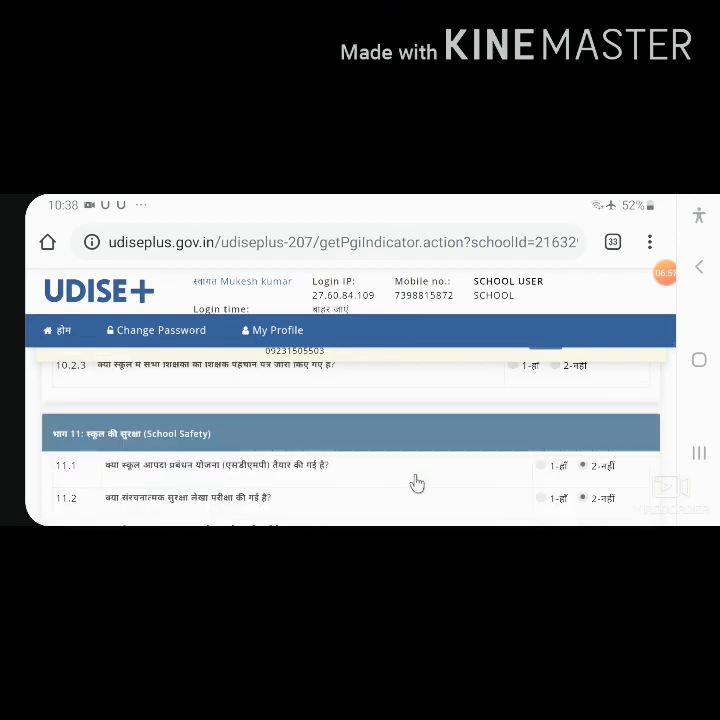
Step: Check the part 11 school safety questions, then save the PGI and school safety form as complete
scroll(416, 483, "down", 1)
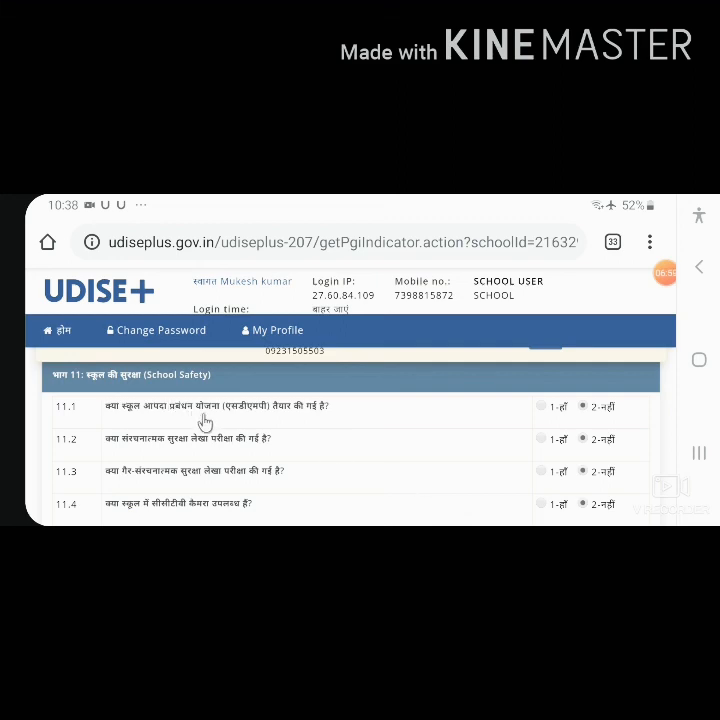
scroll(237, 447, "down", 10)
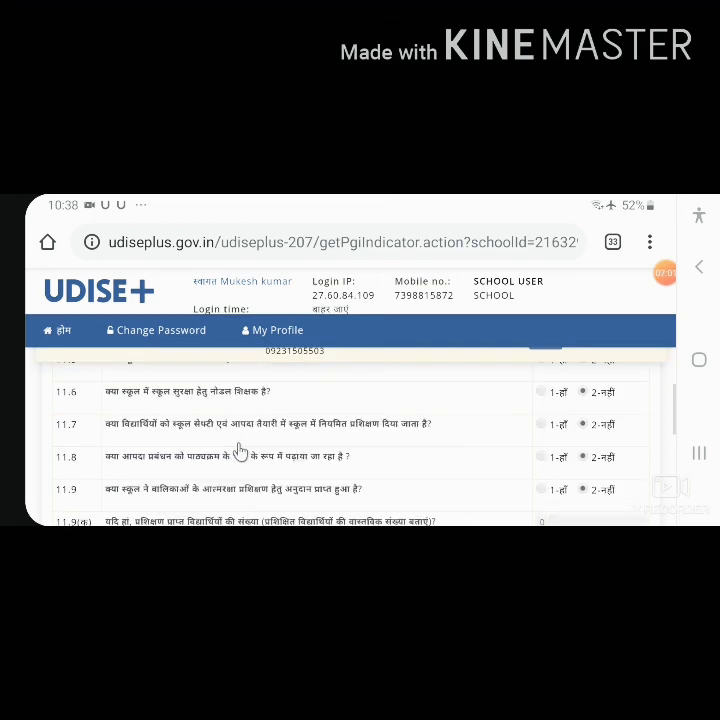
scroll(240, 450, "down", 2)
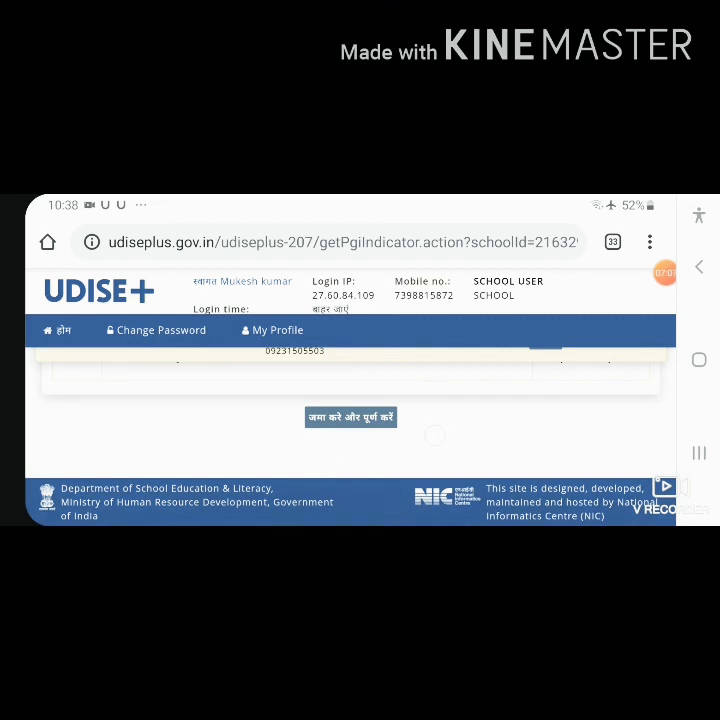
left_click(351, 418)
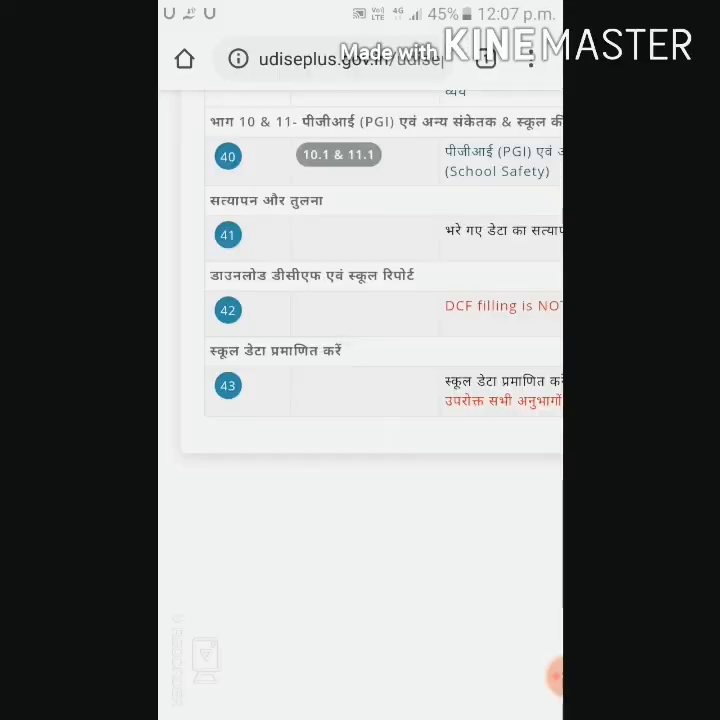
Step: Check the last rows of the form list, numbers 29 to 43, together with their form status
scroll(394, 325, "down", 3)
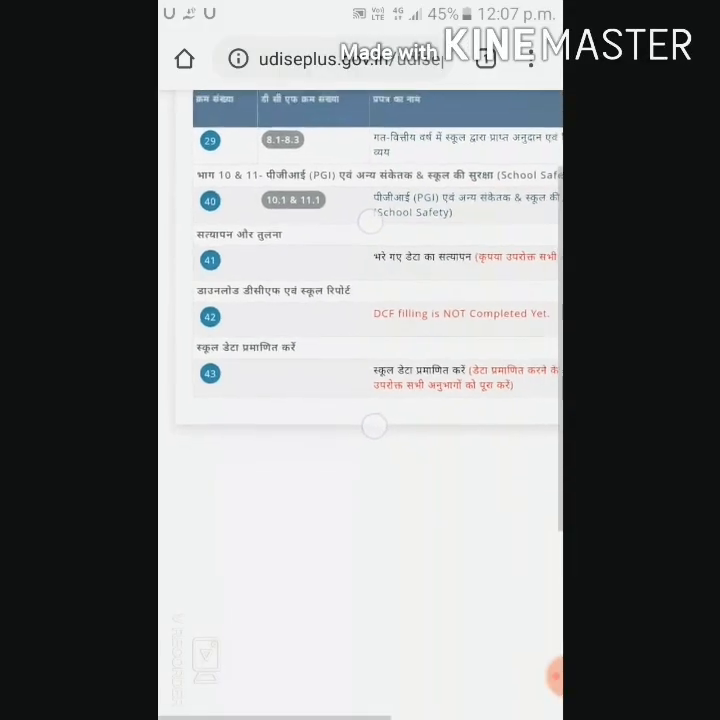
scroll(420, 350, "right", 3)
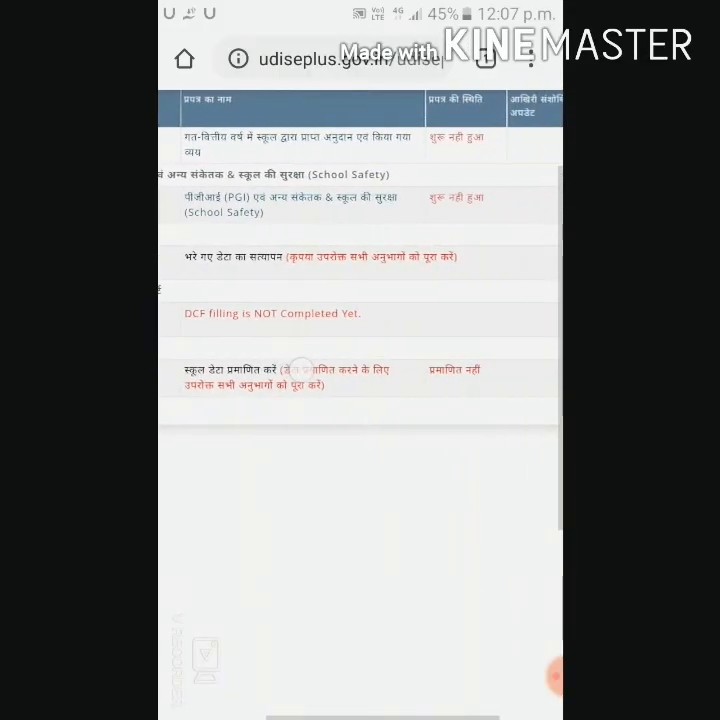
scroll(360, 300, "left", 3)
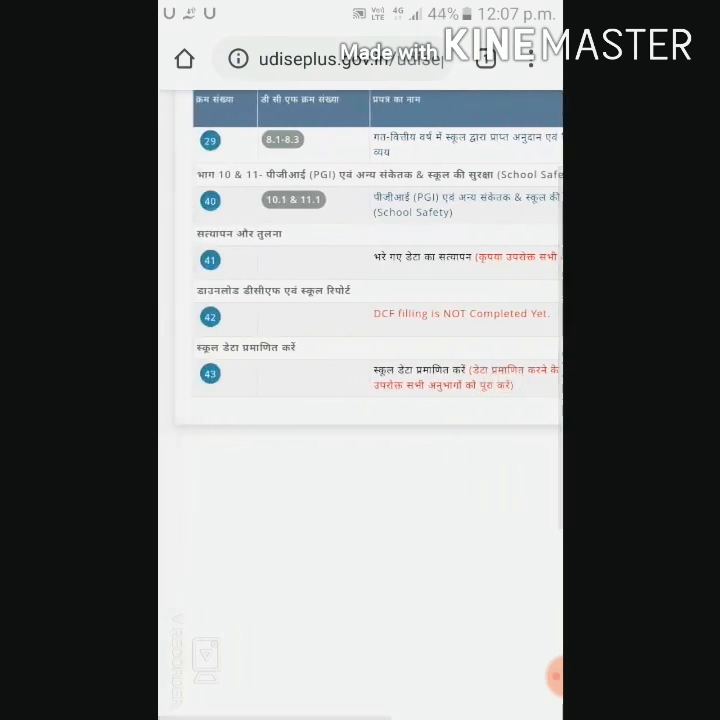
Step: Outline row 41, the verification of the filled data, with a green rectangle and close the markup
left_click(555, 677)
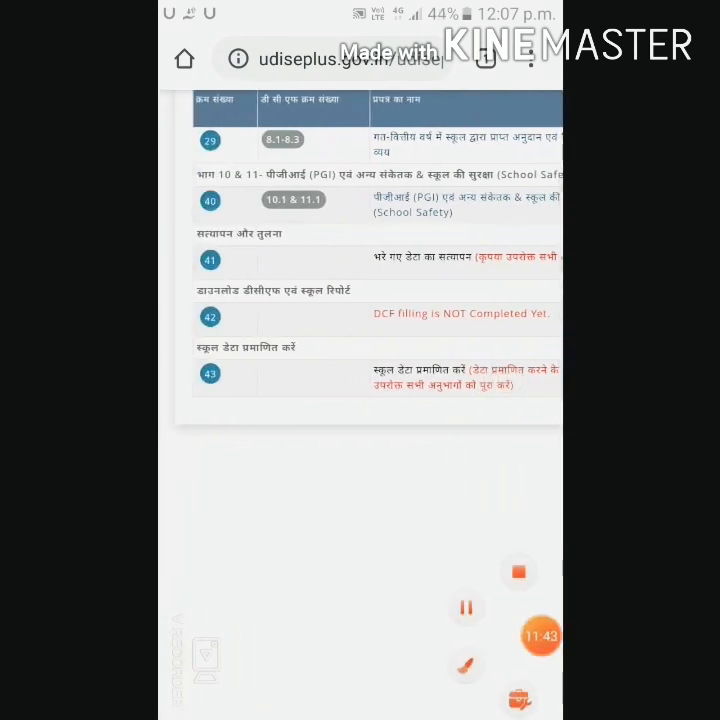
left_click(464, 665)
mouse_move(203, 242)
left_mouse_down()
mouse_move(244, 283)
mouse_move(548, 280)
left_mouse_up()
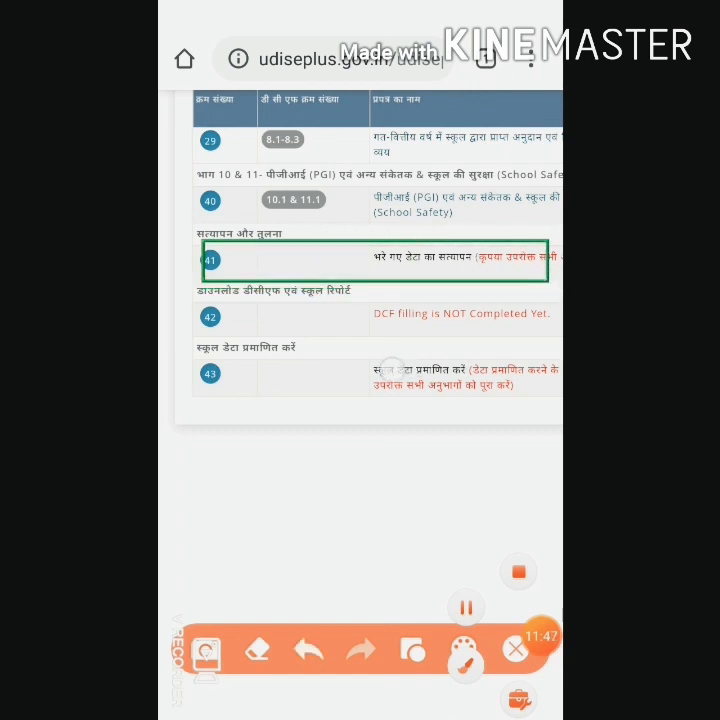
left_click_drag(478, 362, 396, 366)
left_click(516, 650)
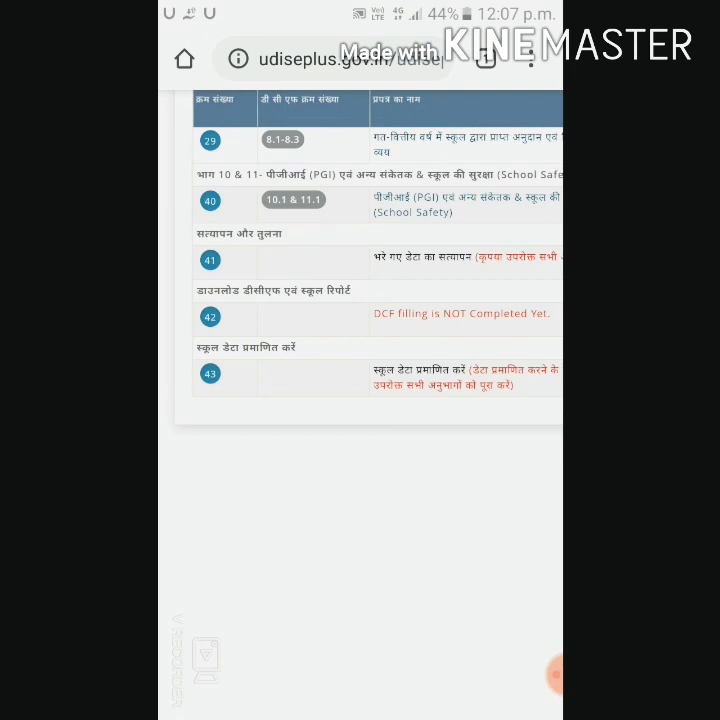
Step: Outline row 42, the DCF and school report download, with a green rectangle and close the markup
scroll(365, 332, "down", 1)
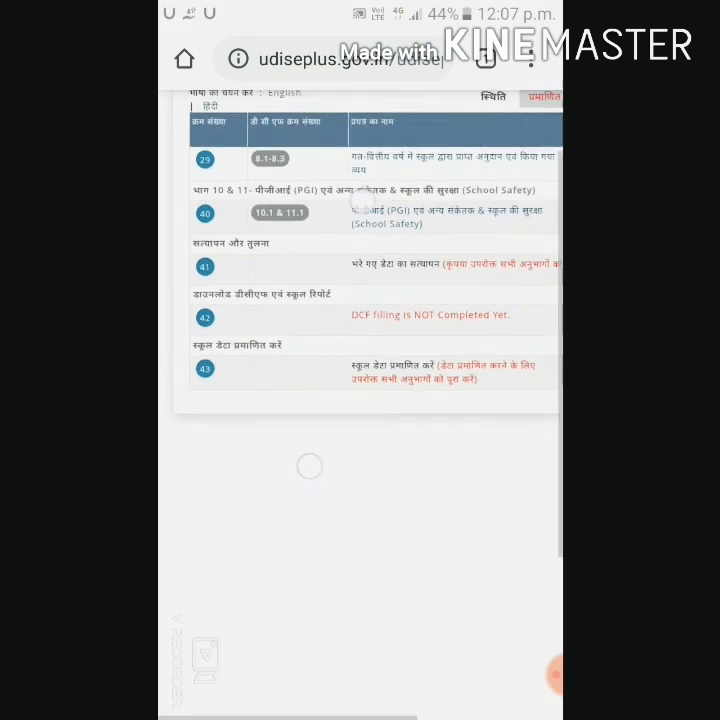
left_click_drag(185, 302, 209, 338)
left_click_drag(398, 512, 434, 516)
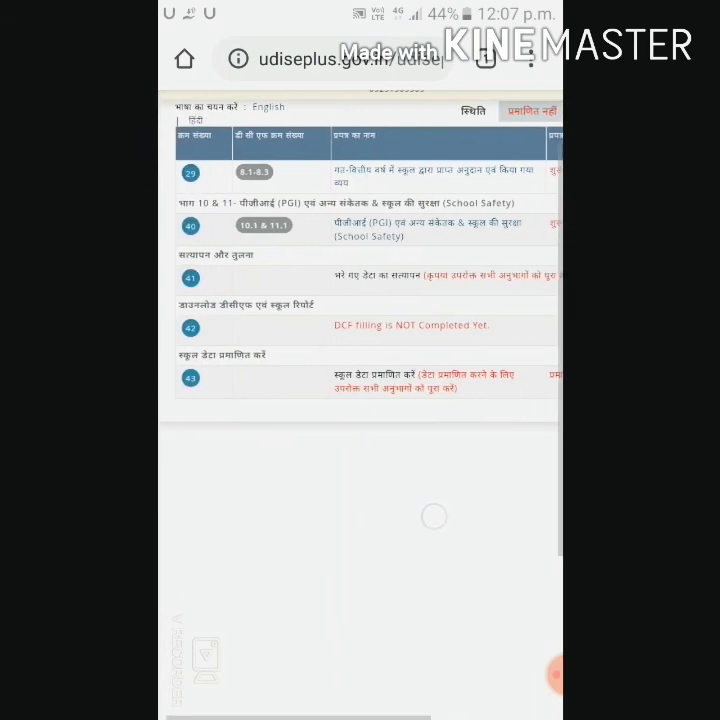
left_click(555, 674)
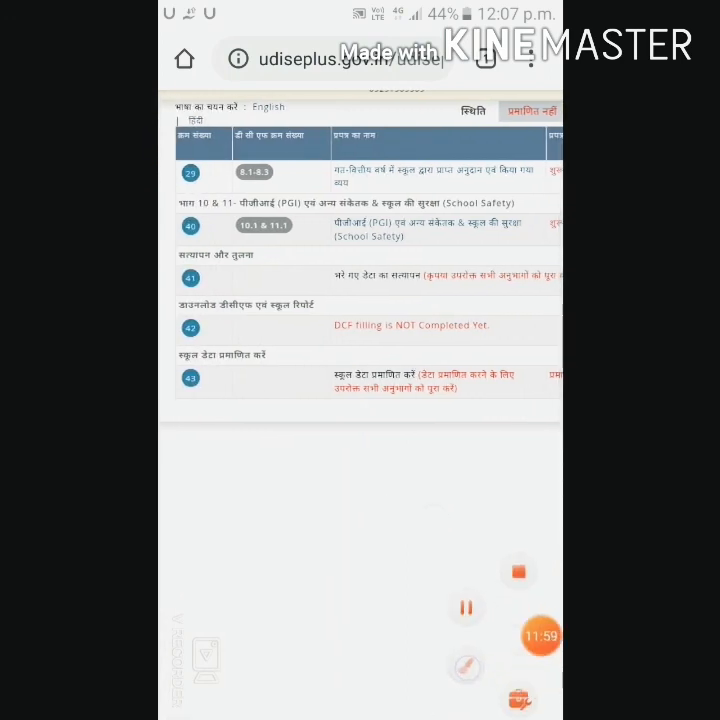
left_click(466, 667)
mouse_move(179, 311)
left_mouse_down()
mouse_move(187, 322)
mouse_move(313, 357)
mouse_move(554, 345)
left_mouse_up()
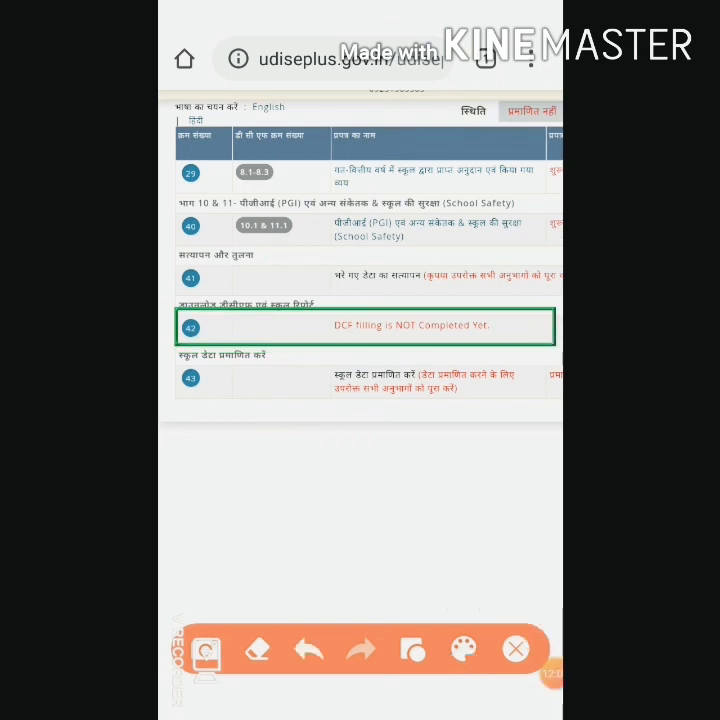
left_click(516, 650)
Step: Outline only the DCF filling message in row 42 with a green rectangle and close the markup
mouse_move(336, 322)
left_mouse_down()
mouse_move(370, 344)
mouse_move(337, 342)
mouse_move(515, 352)
left_mouse_up()
left_click(555, 675)
left_click(466, 663)
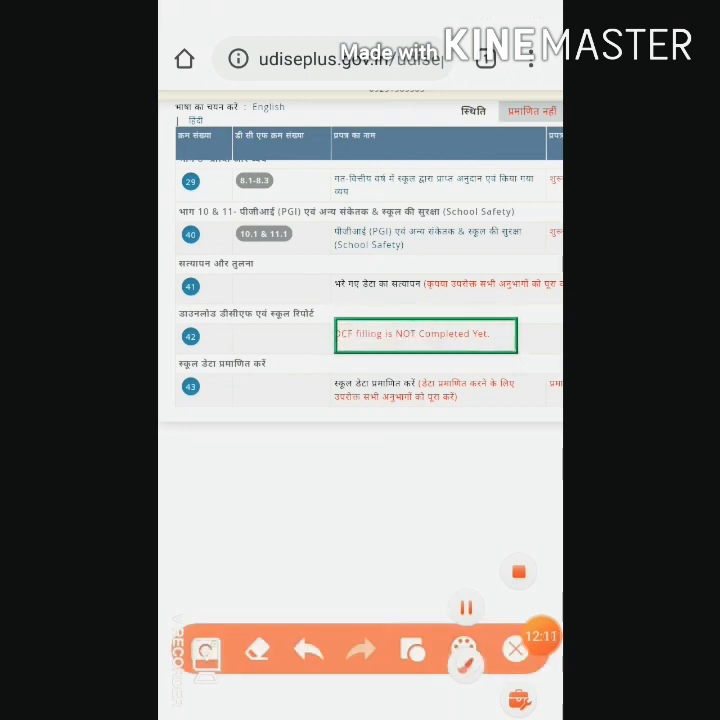
left_click(515, 650)
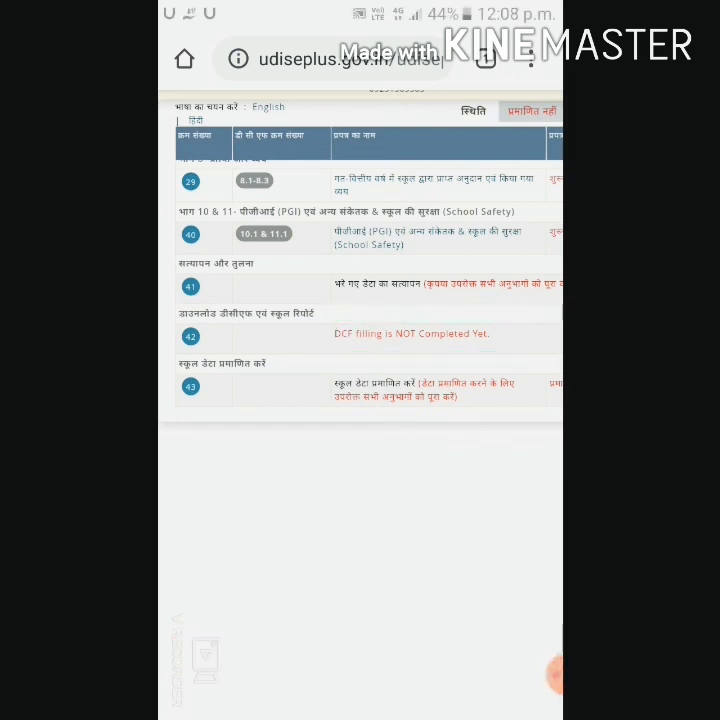
Step: Outline row 43, the school data certification, with a green rectangle and close the markup
left_click(553, 674)
left_click(466, 663)
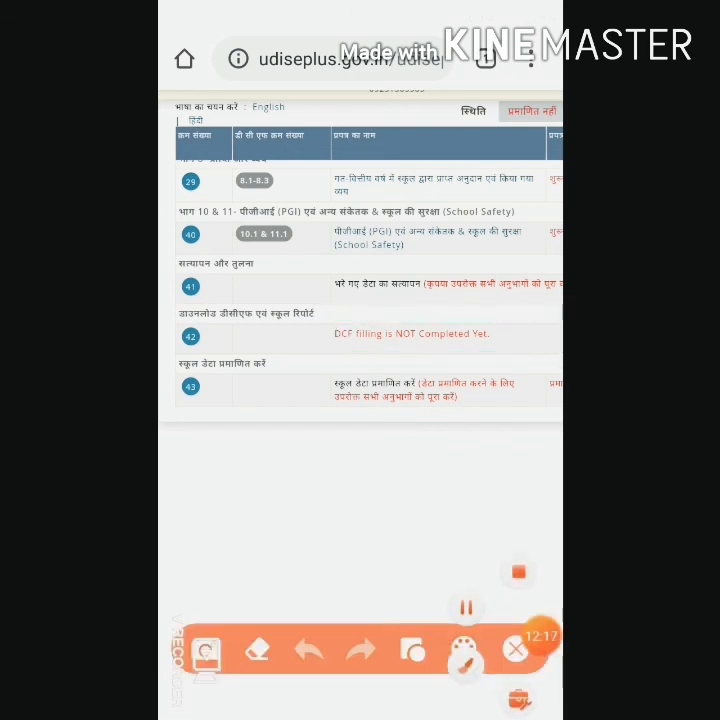
mouse_move(176, 410)
left_mouse_down()
mouse_move(180, 415)
mouse_move(311, 365)
mouse_move(553, 365)
left_mouse_up()
left_click_drag(555, 409, 557, 409)
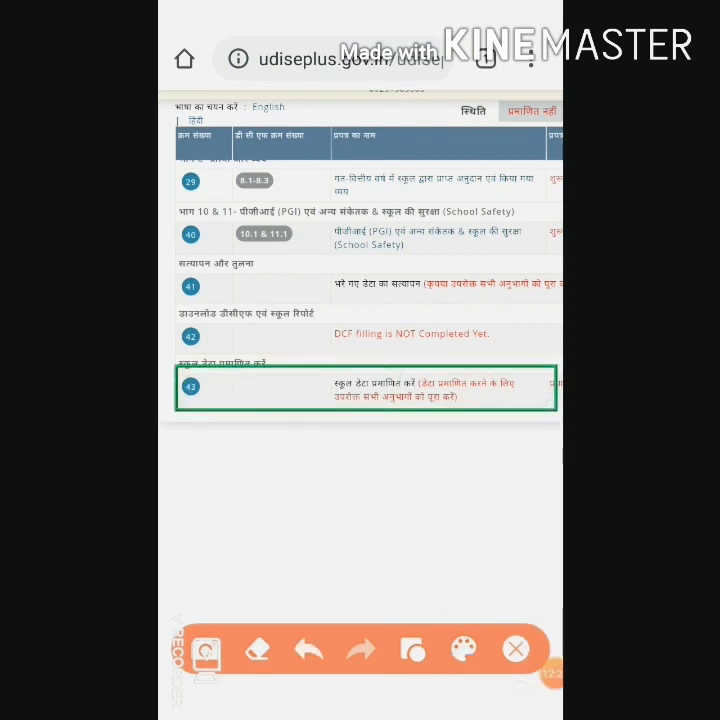
left_click(516, 650)
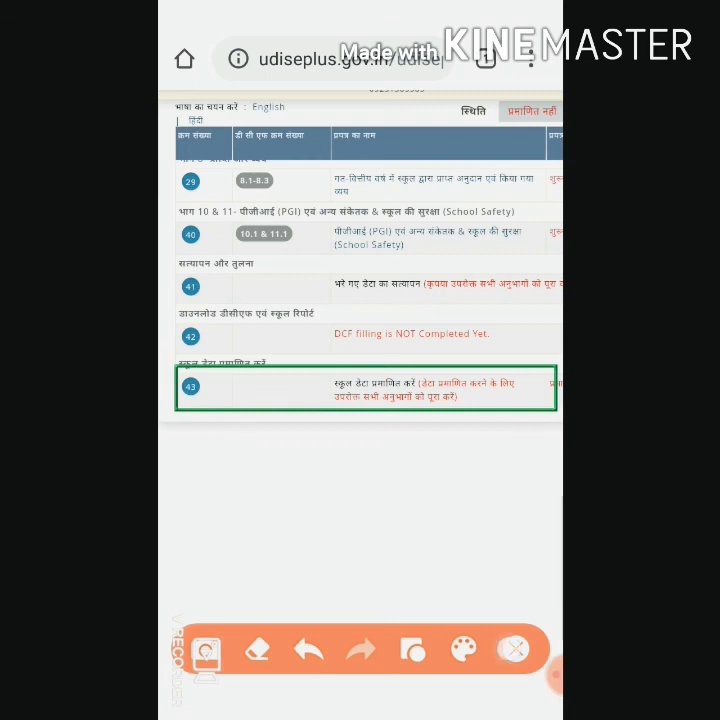
Step: Bring the form status column into view, outline row 43's certification status with a green rectangle and close the markup
left_click_drag(495, 484, 389, 492)
left_click(555, 674)
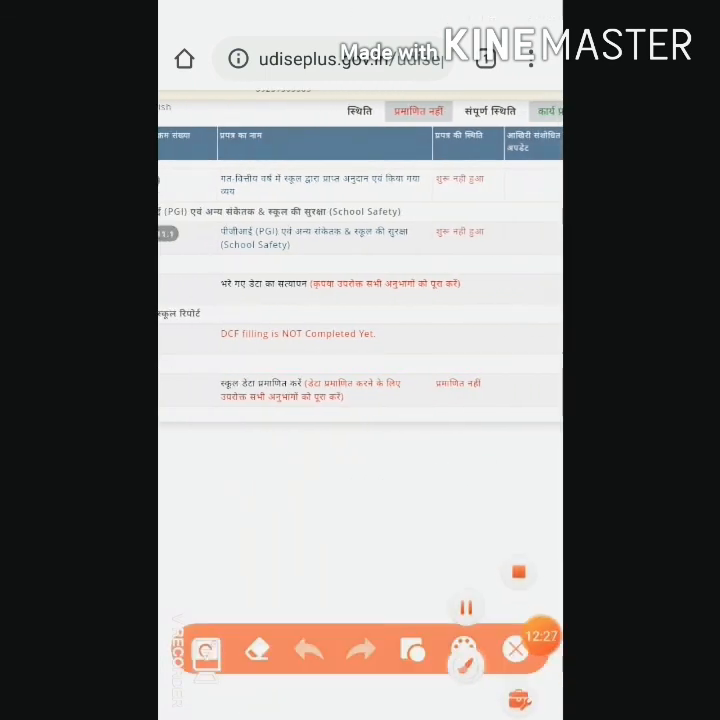
left_click_drag(426, 373, 507, 400)
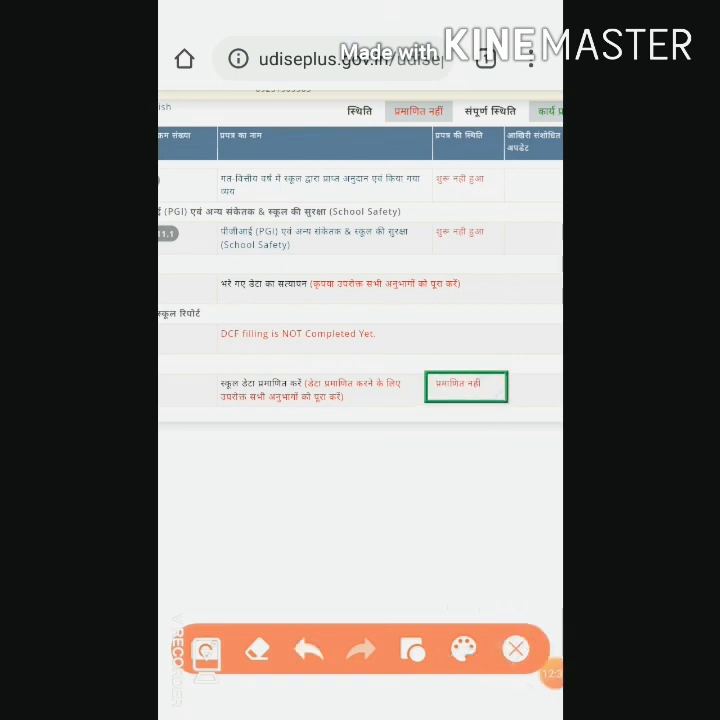
left_click(516, 649)
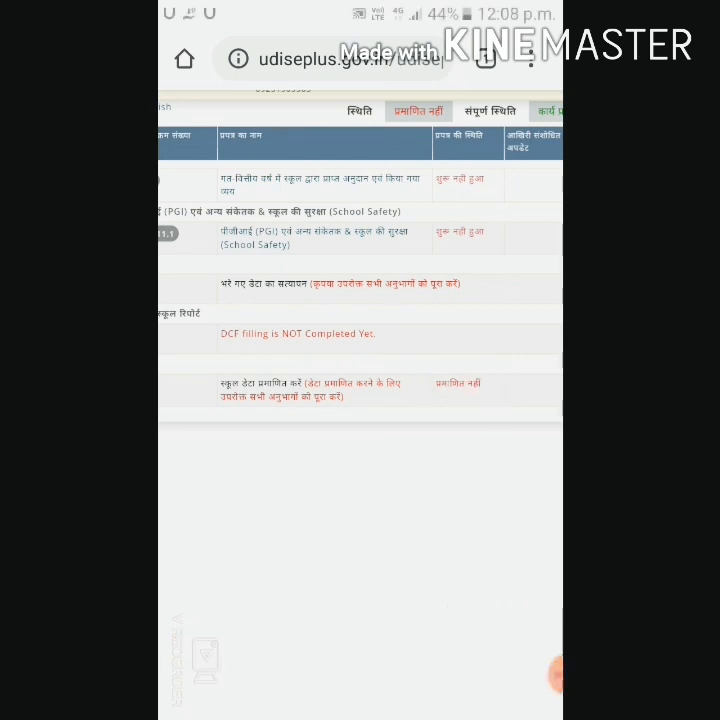
left_click(556, 674)
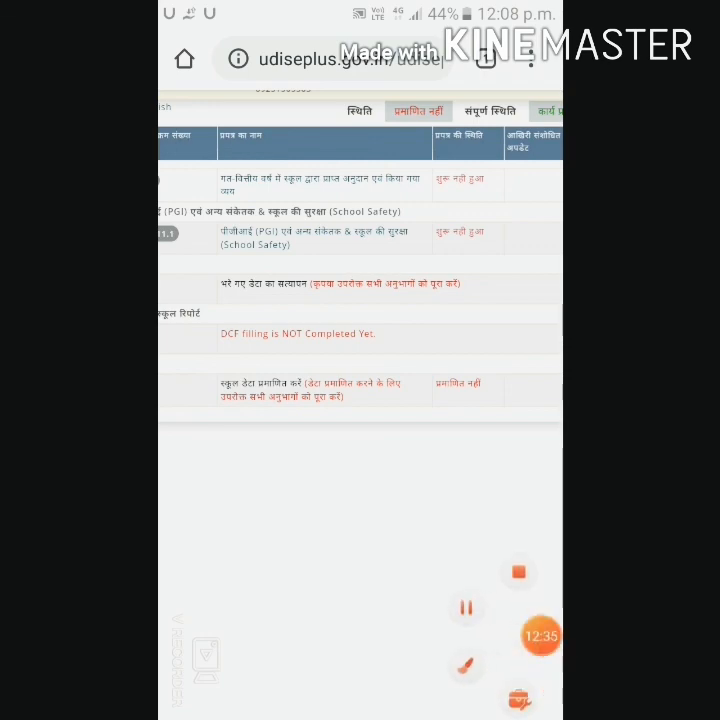